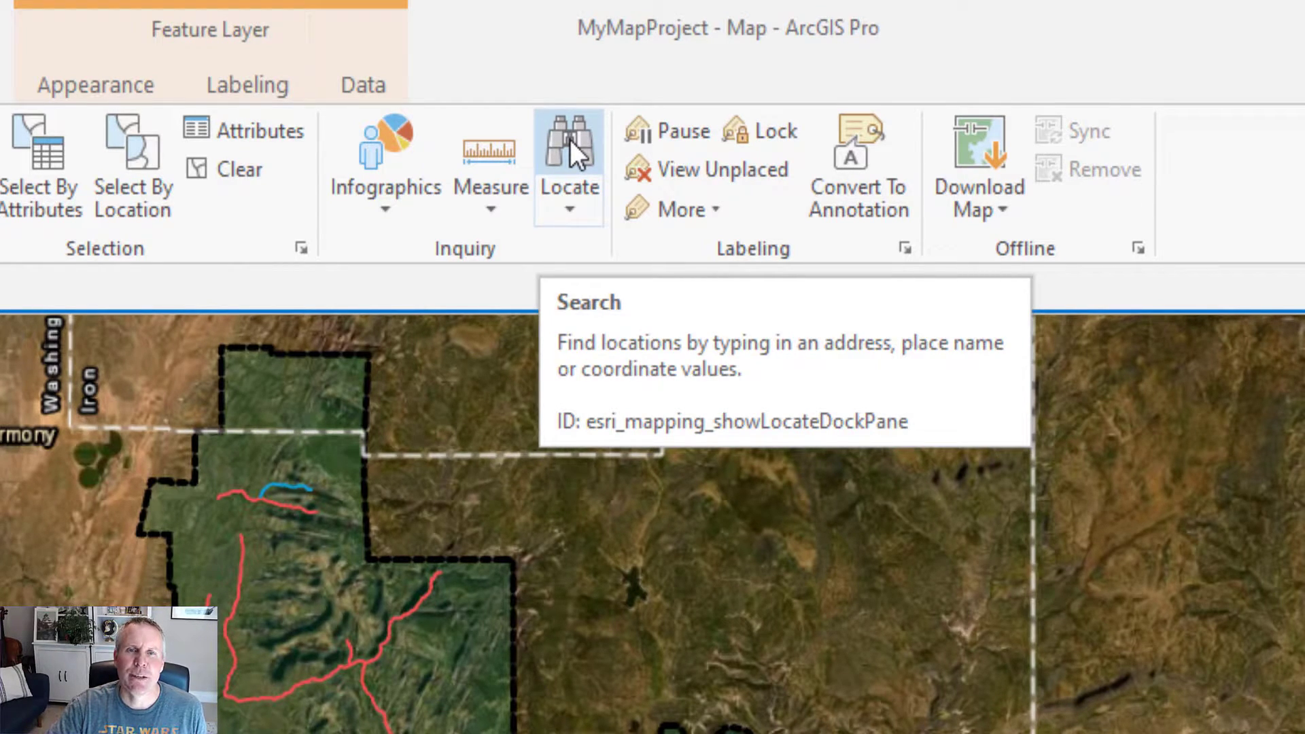
Search Locate for '1600 pennsylvania ave nw, washington dc' to list candidates A–J
click(570, 140)
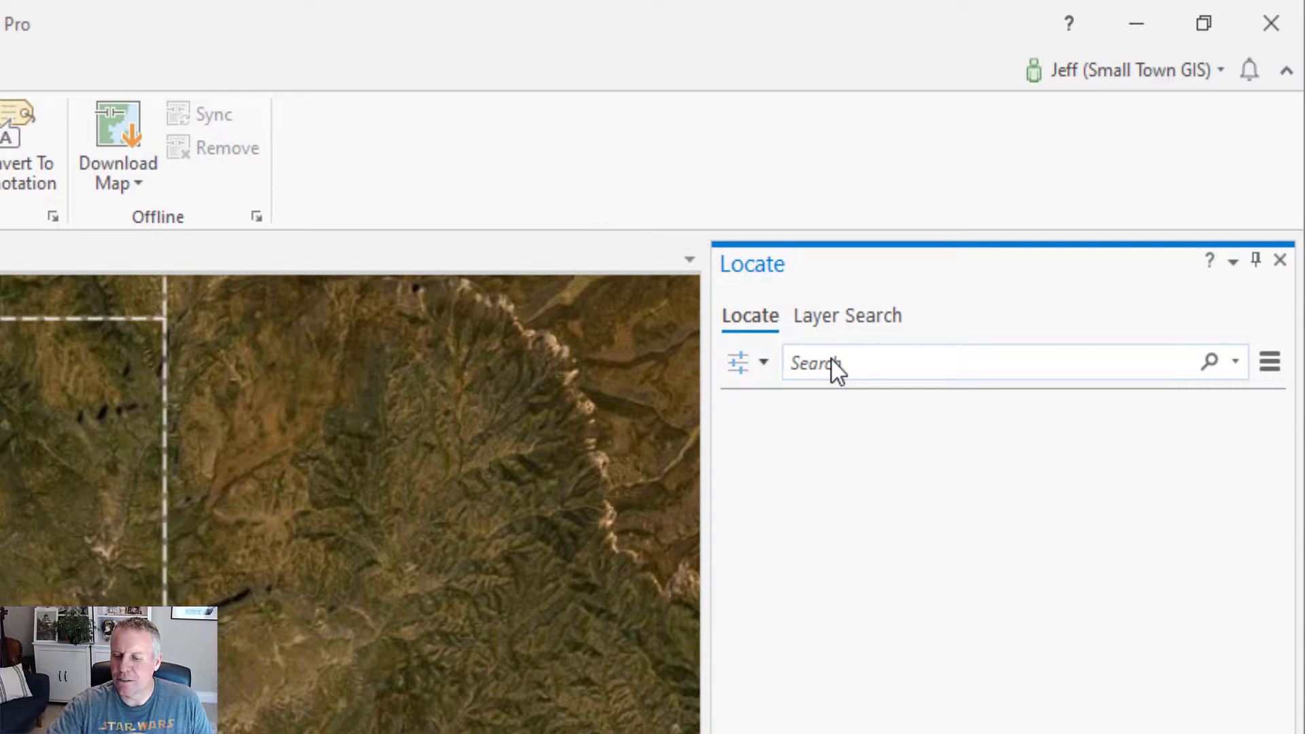
text(1600 pennsyl)
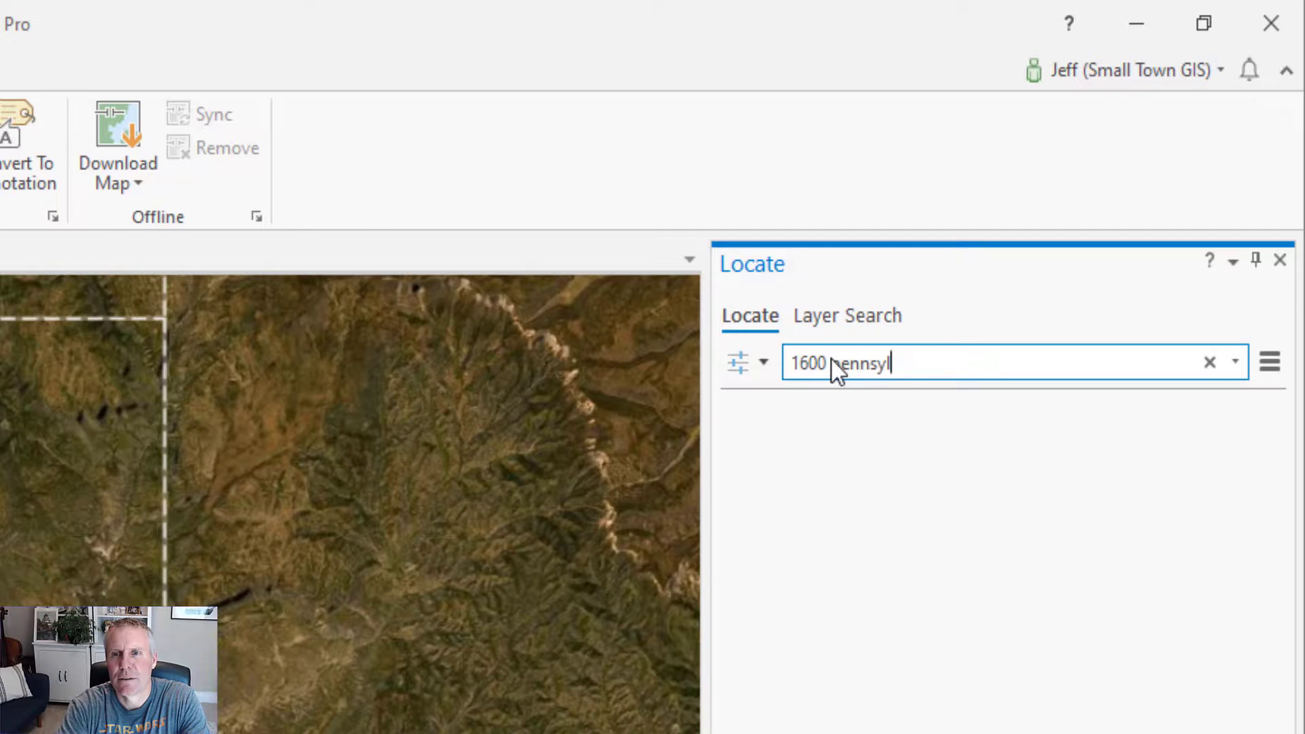
text(vania ave )
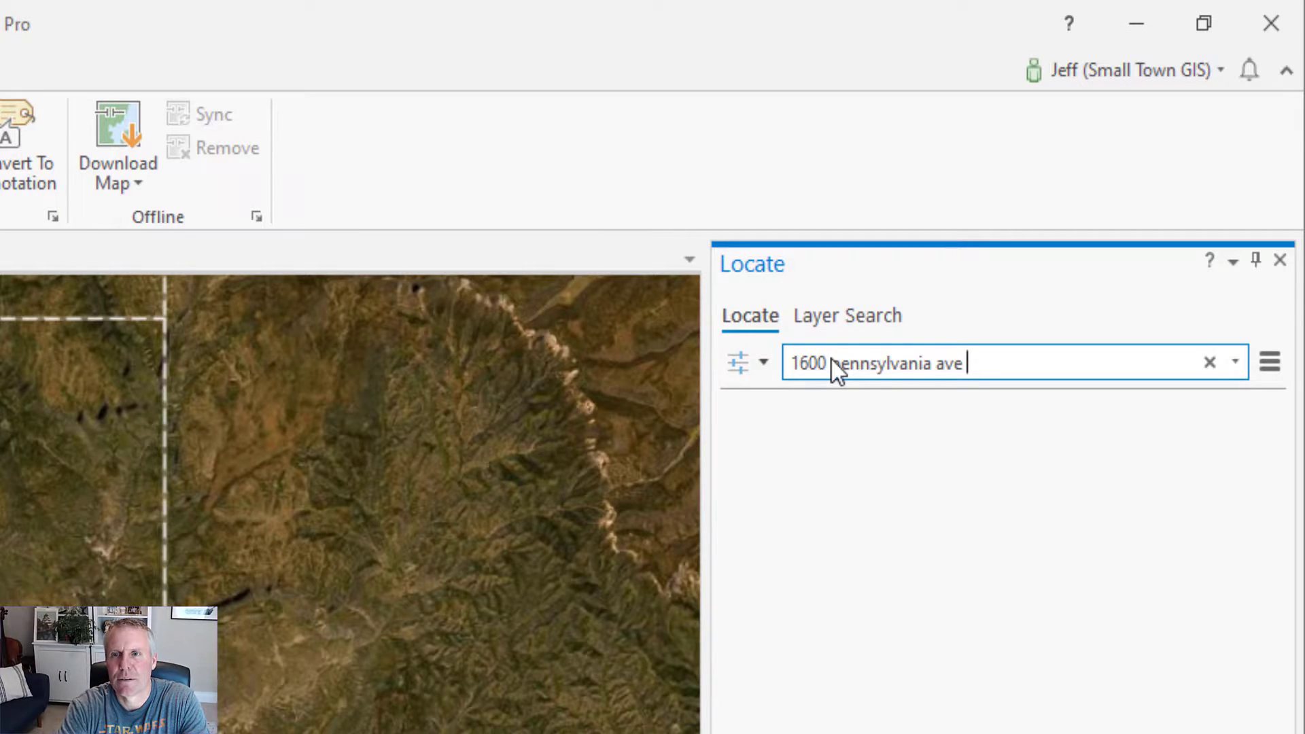
text(nw, wa)
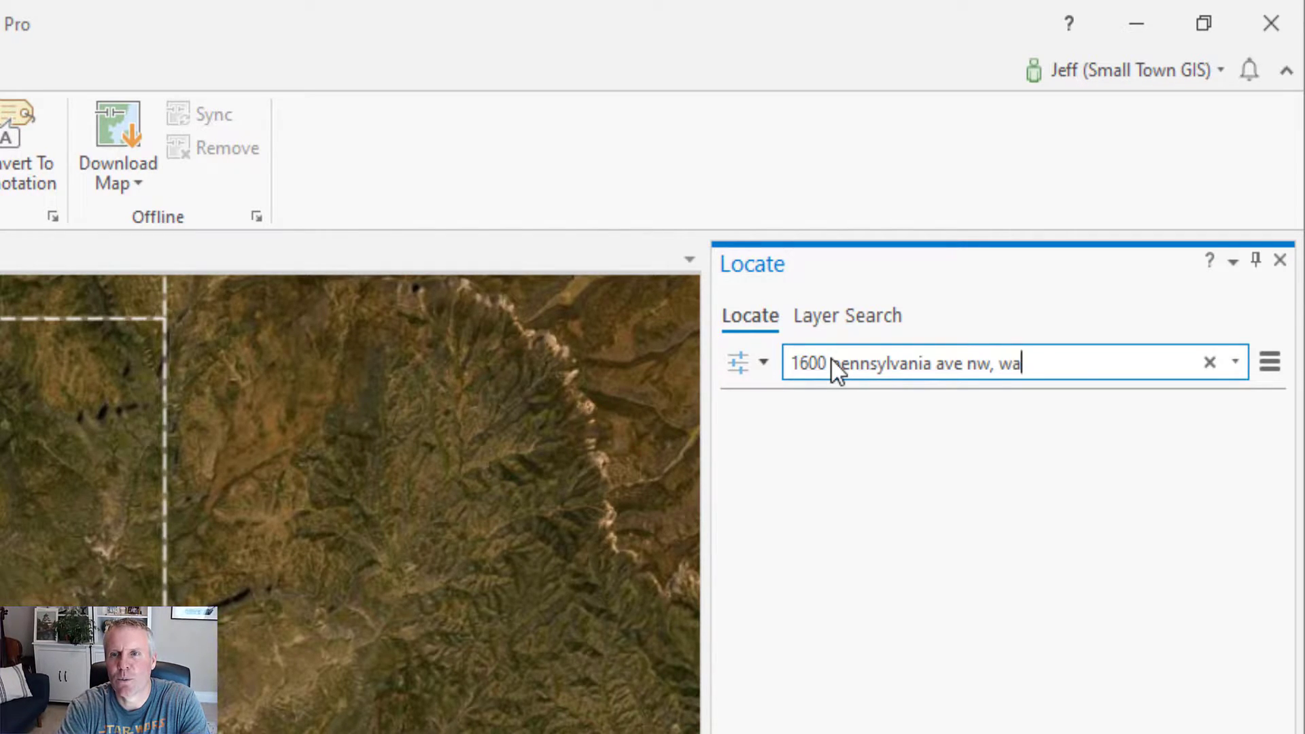
text(shington )
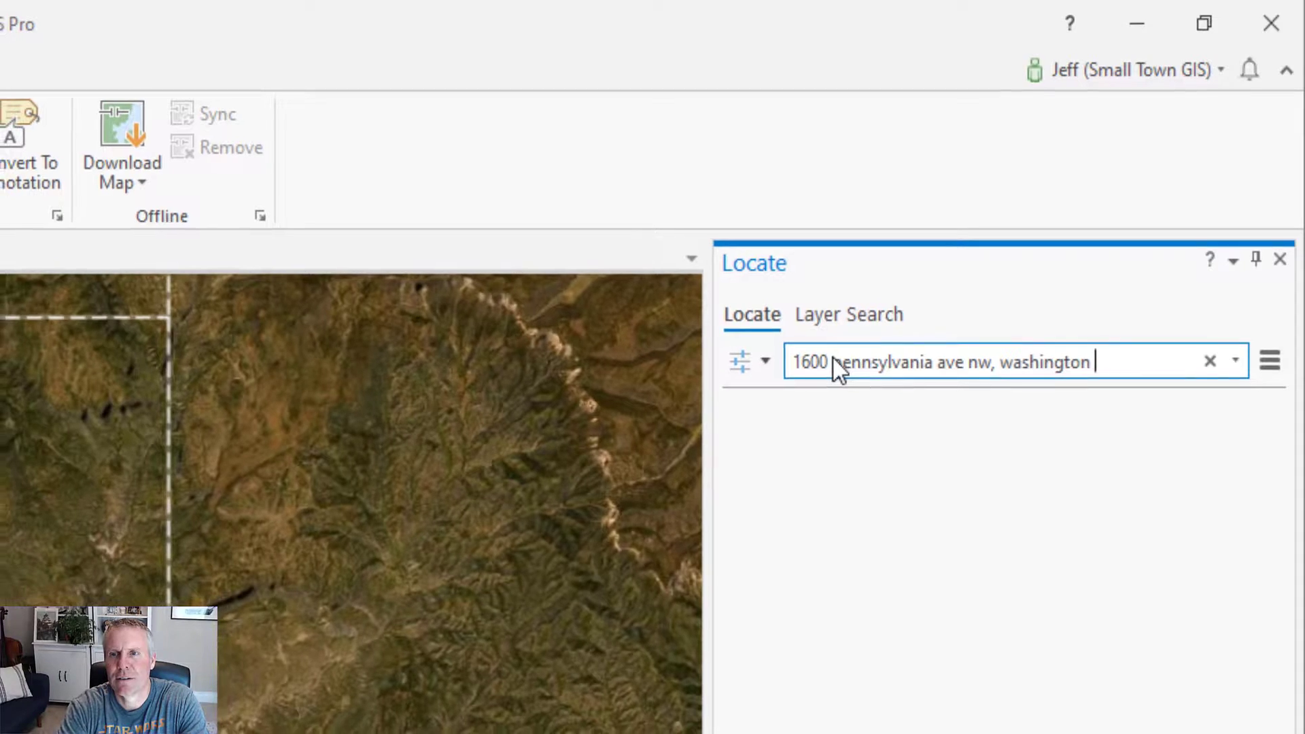
text(dc)
key(Return)
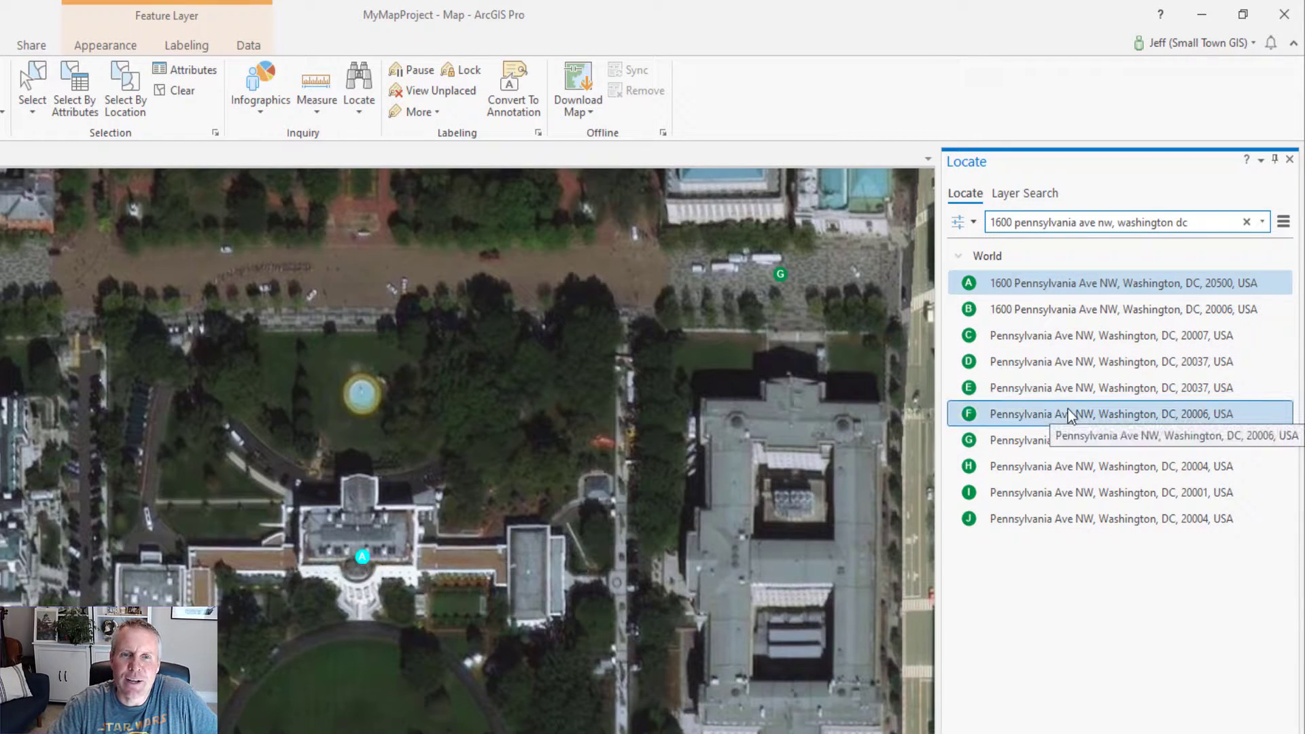
Select candidate B instead of A and zoom the map to it beside Lafayette Square
click(964, 291)
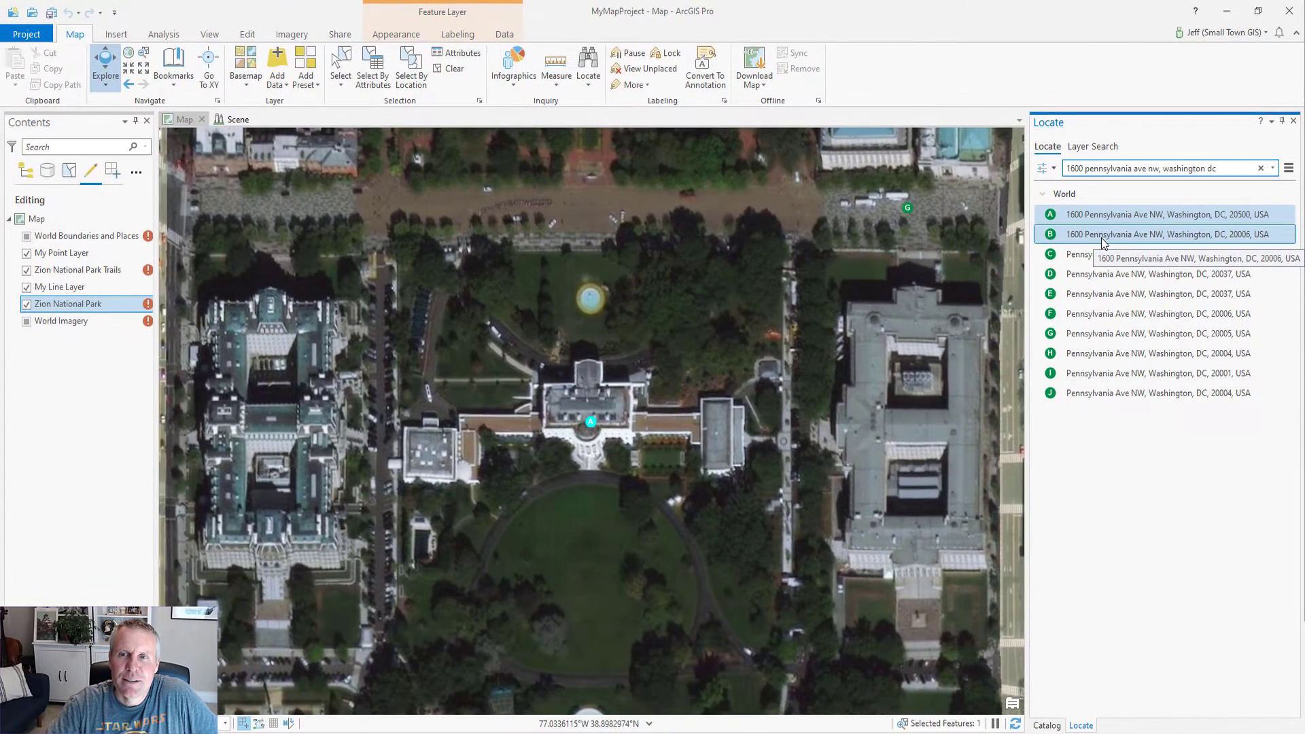
click(1103, 242)
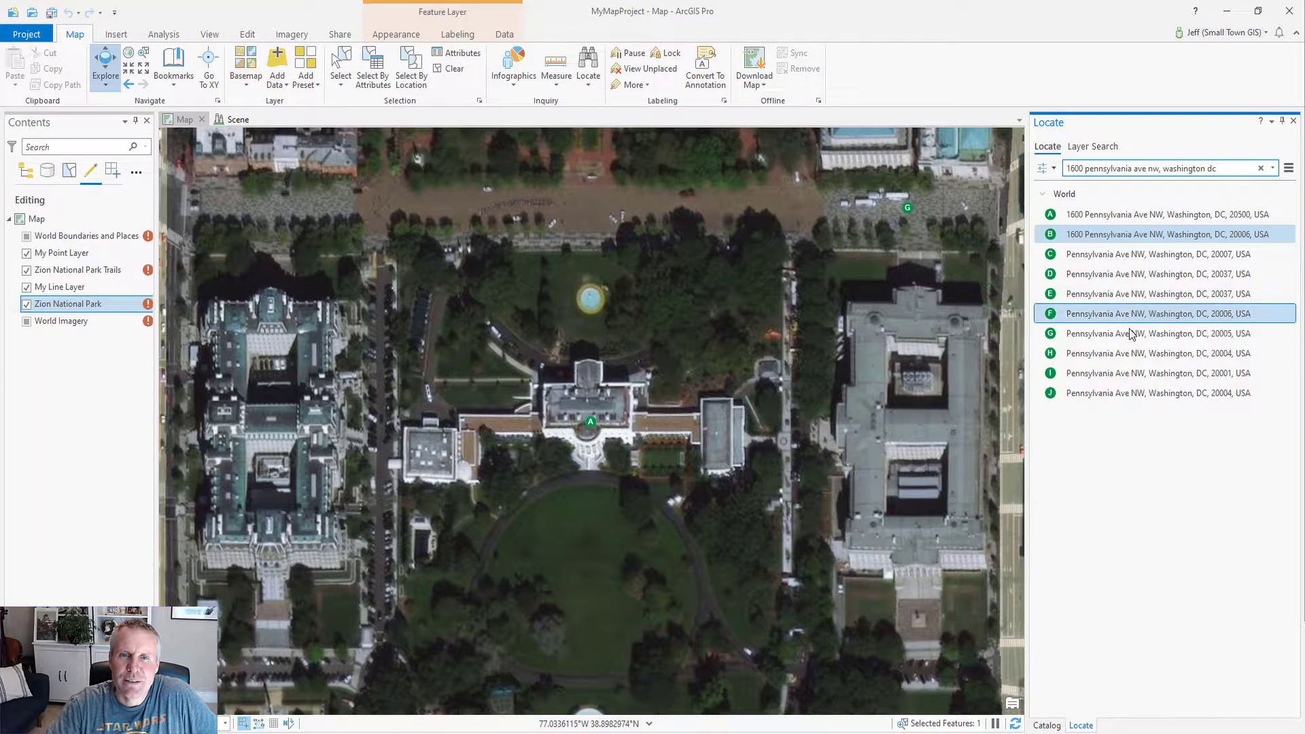
double_click(1113, 235)
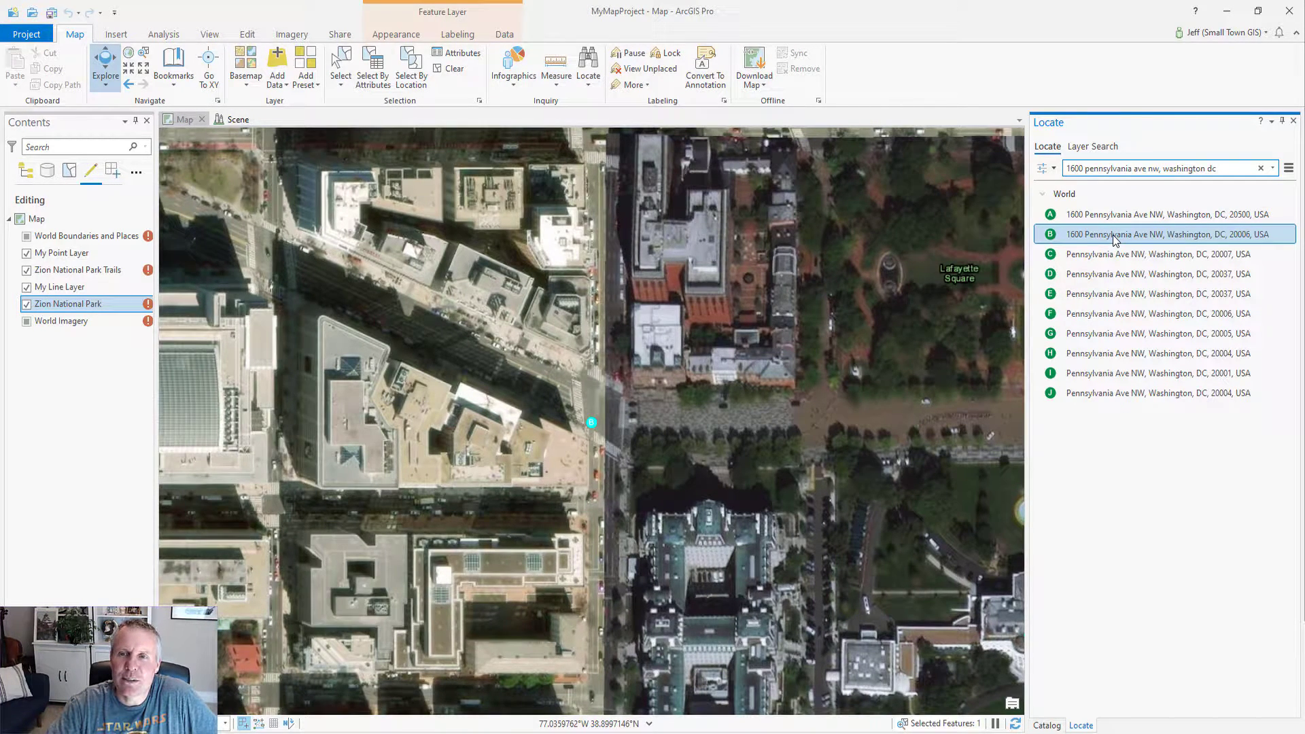
click(1289, 170)
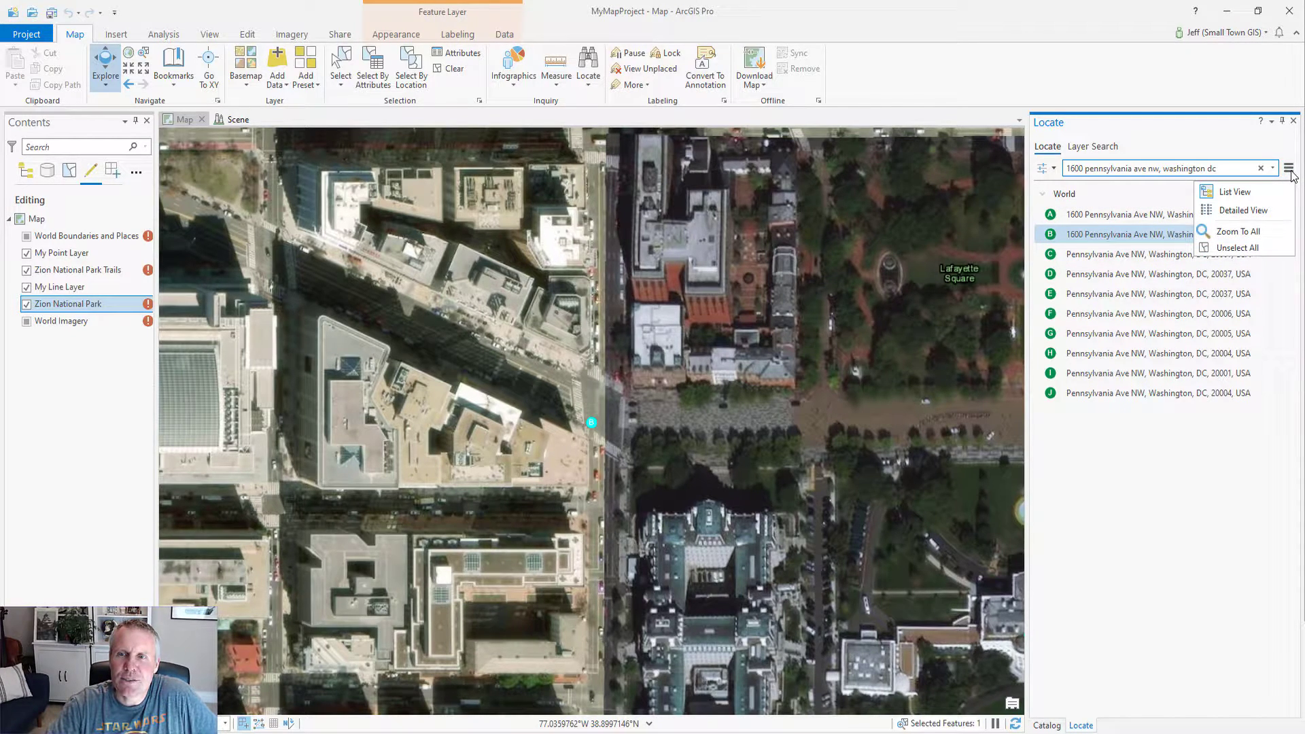
click(1233, 212)
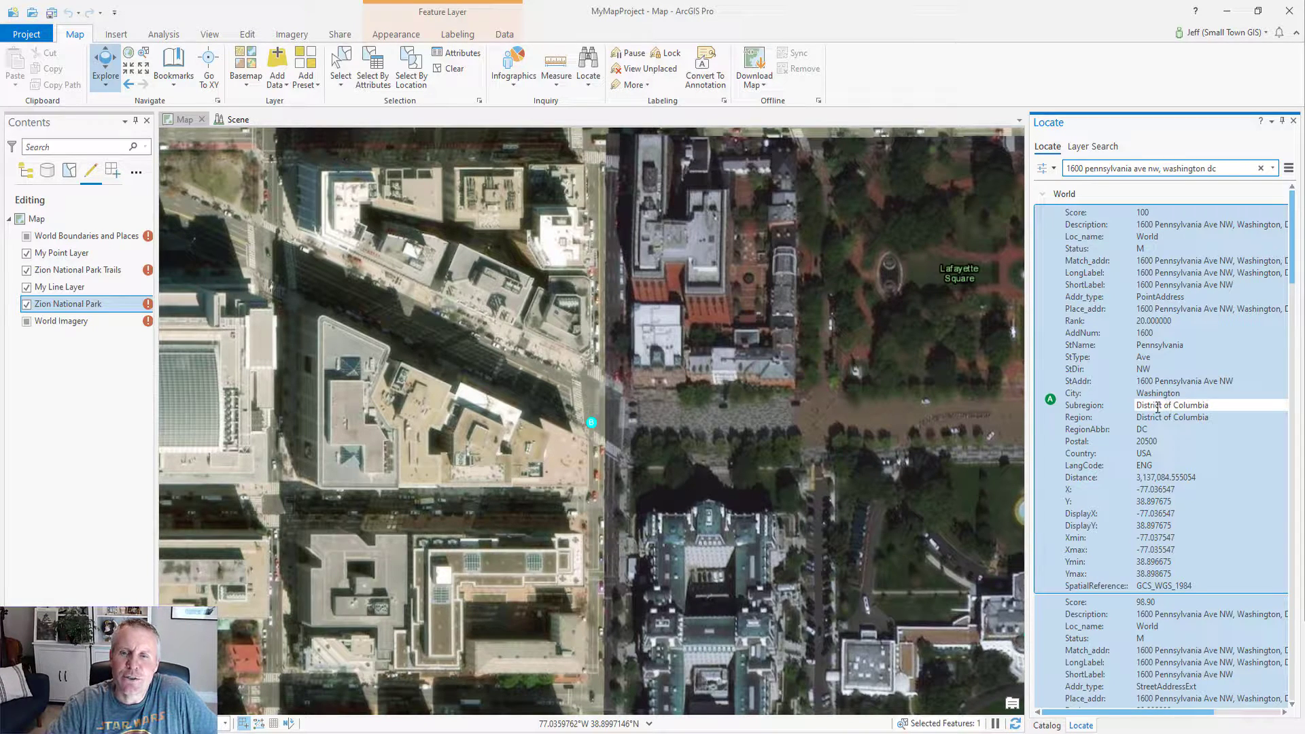
scroll(1157, 408, down, 20)
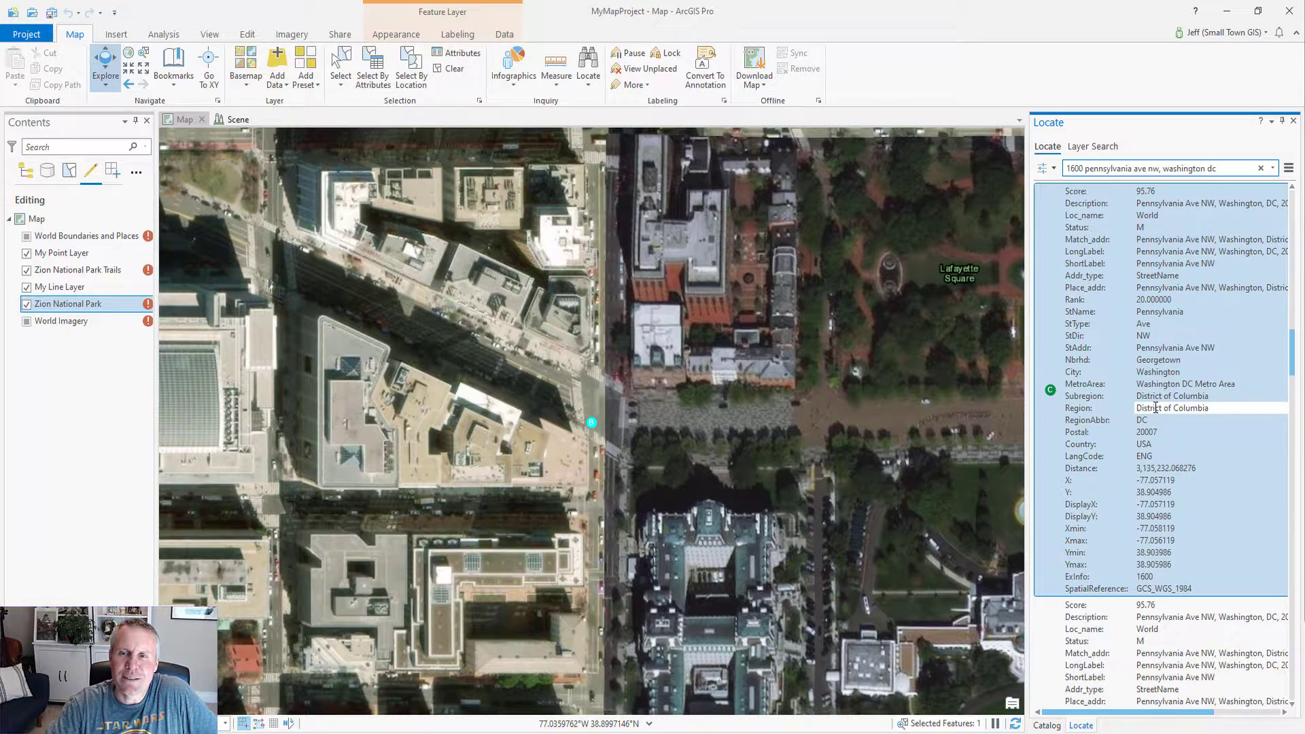
scroll(1156, 407, down, 20)
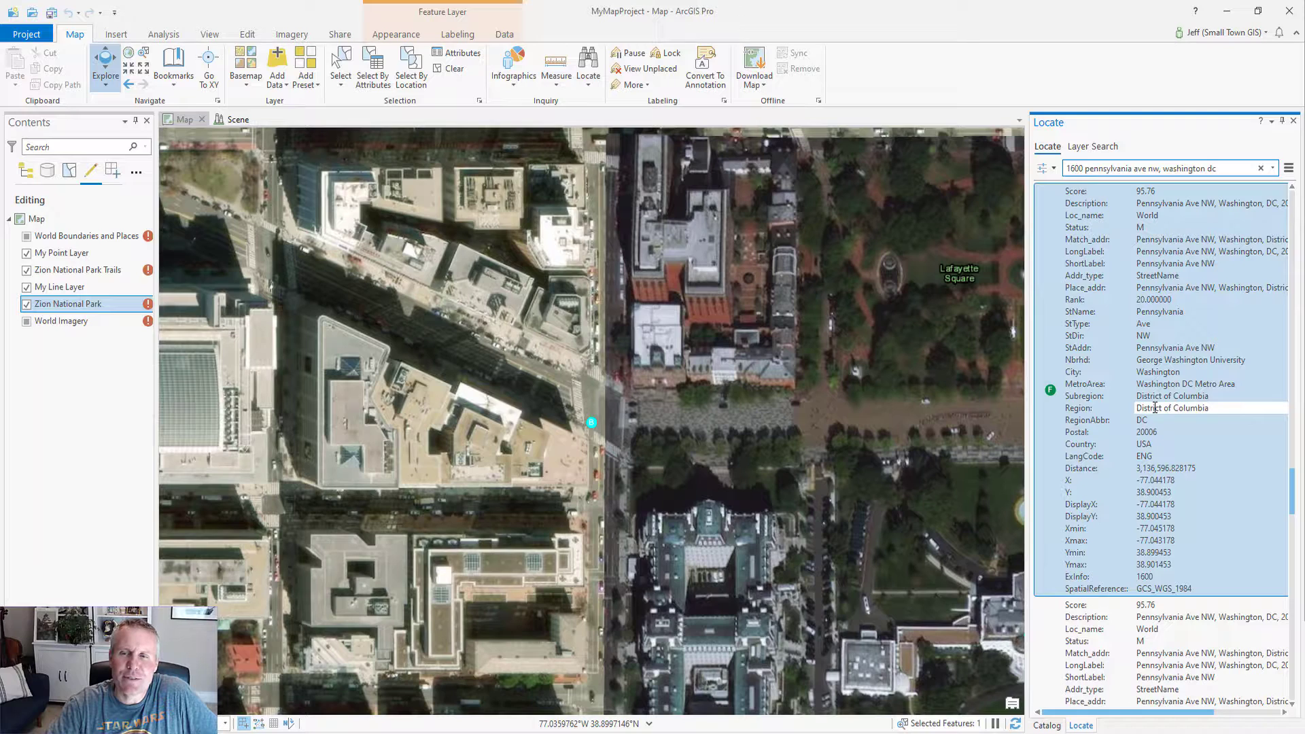
scroll(1155, 408, down, 20)
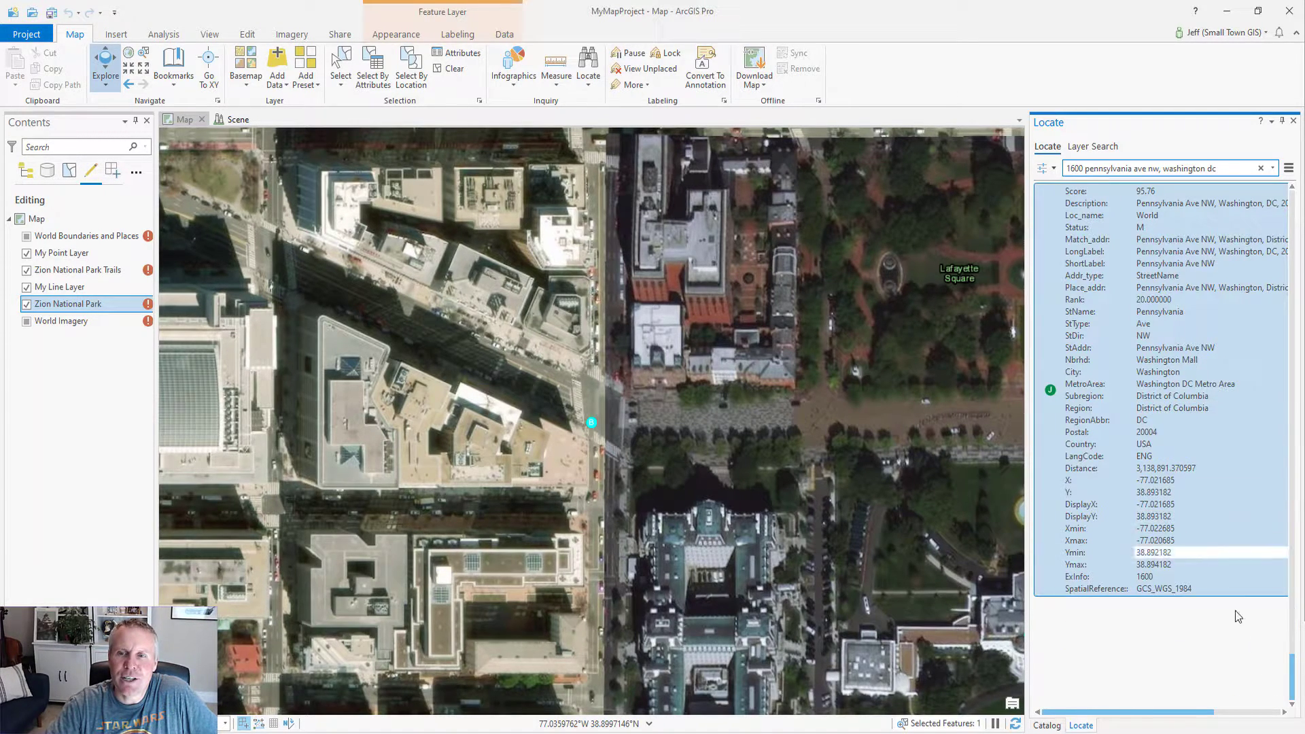
drag(1294, 657, 1304, 272)
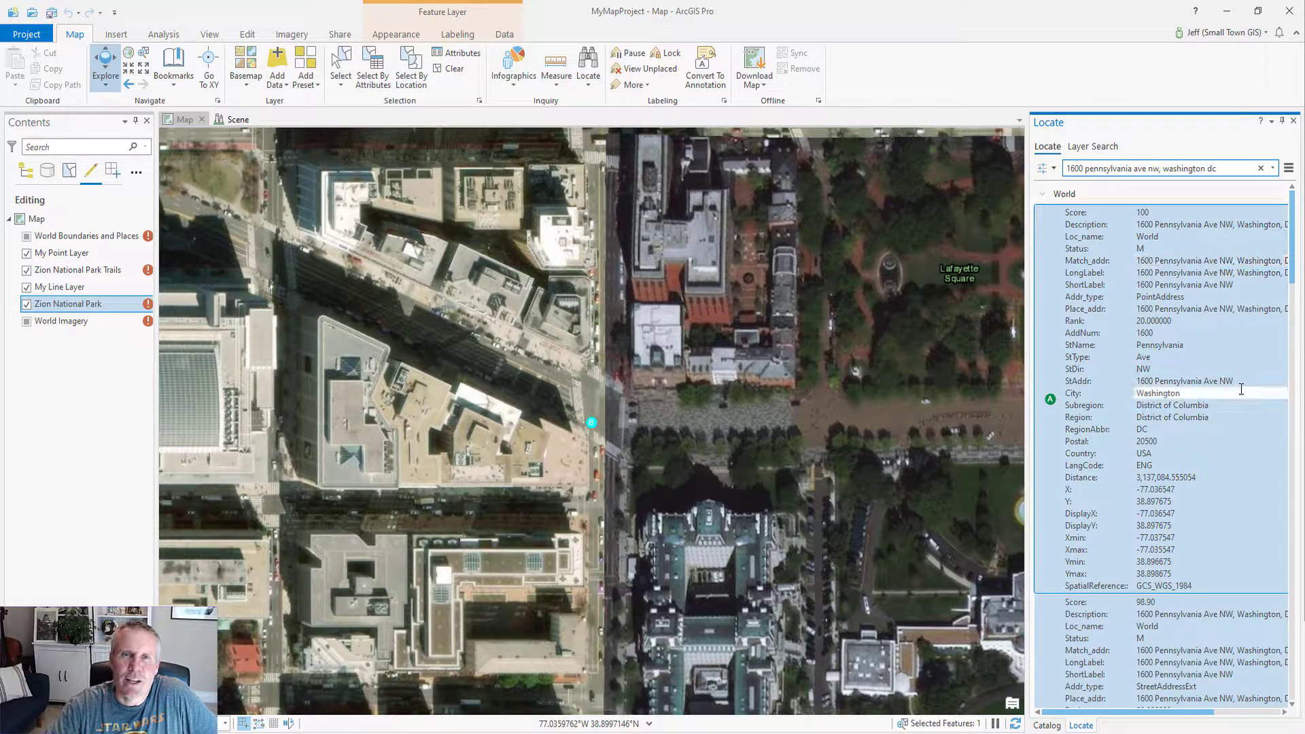
click(1288, 168)
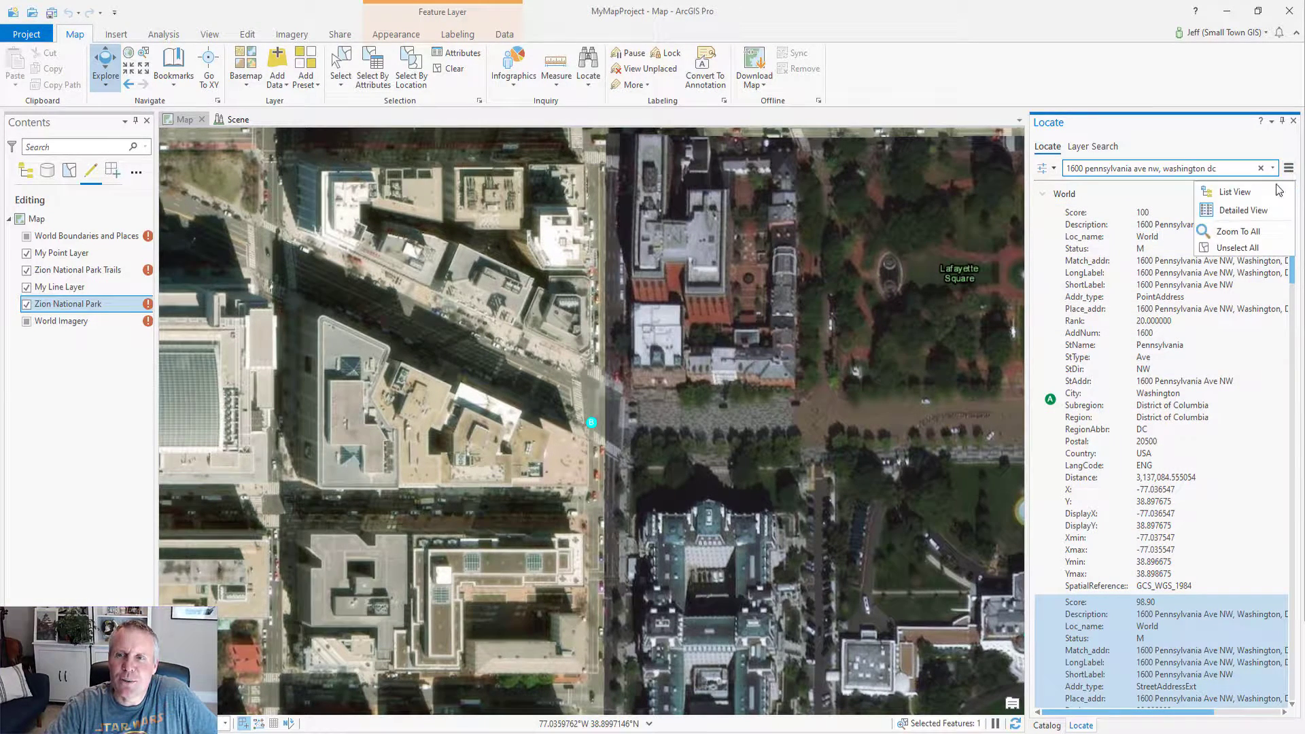
click(1236, 194)
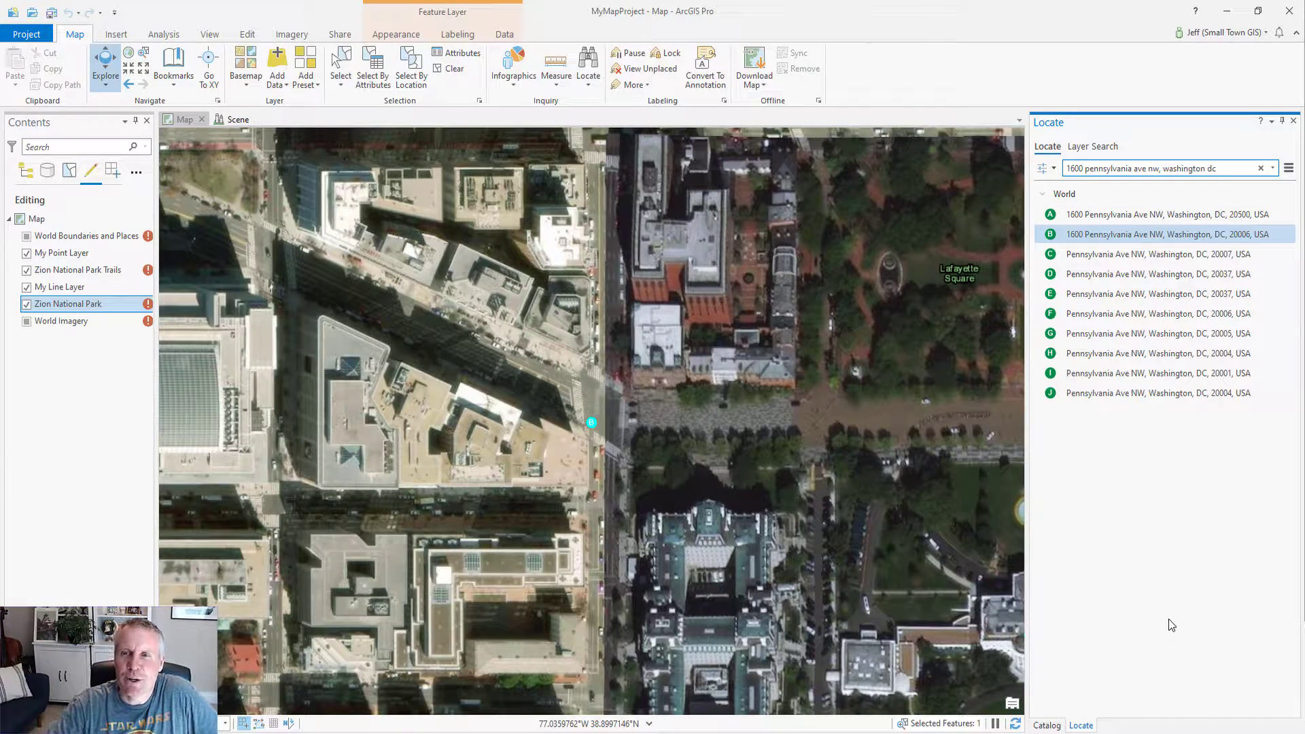
Centre on candidate A, zoom to candidate B, then pan to candidate C
click(1113, 214)
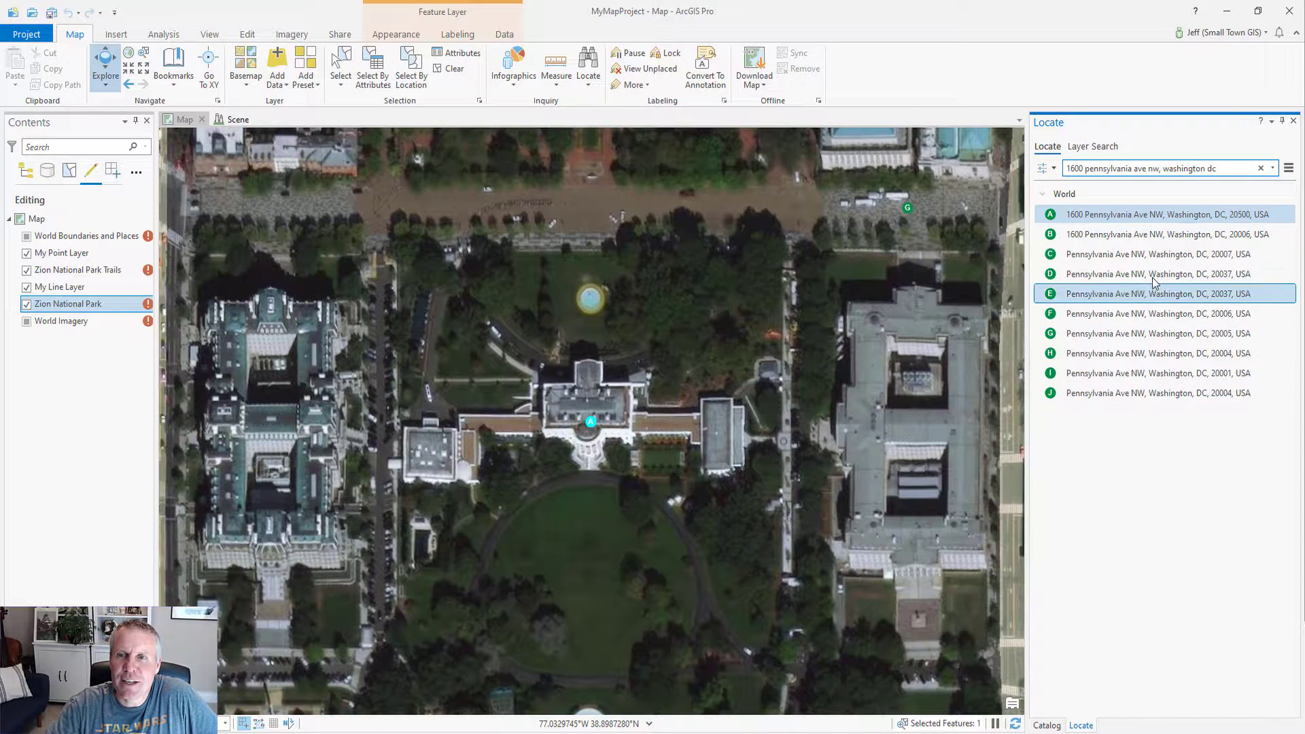
right_click(1120, 234)
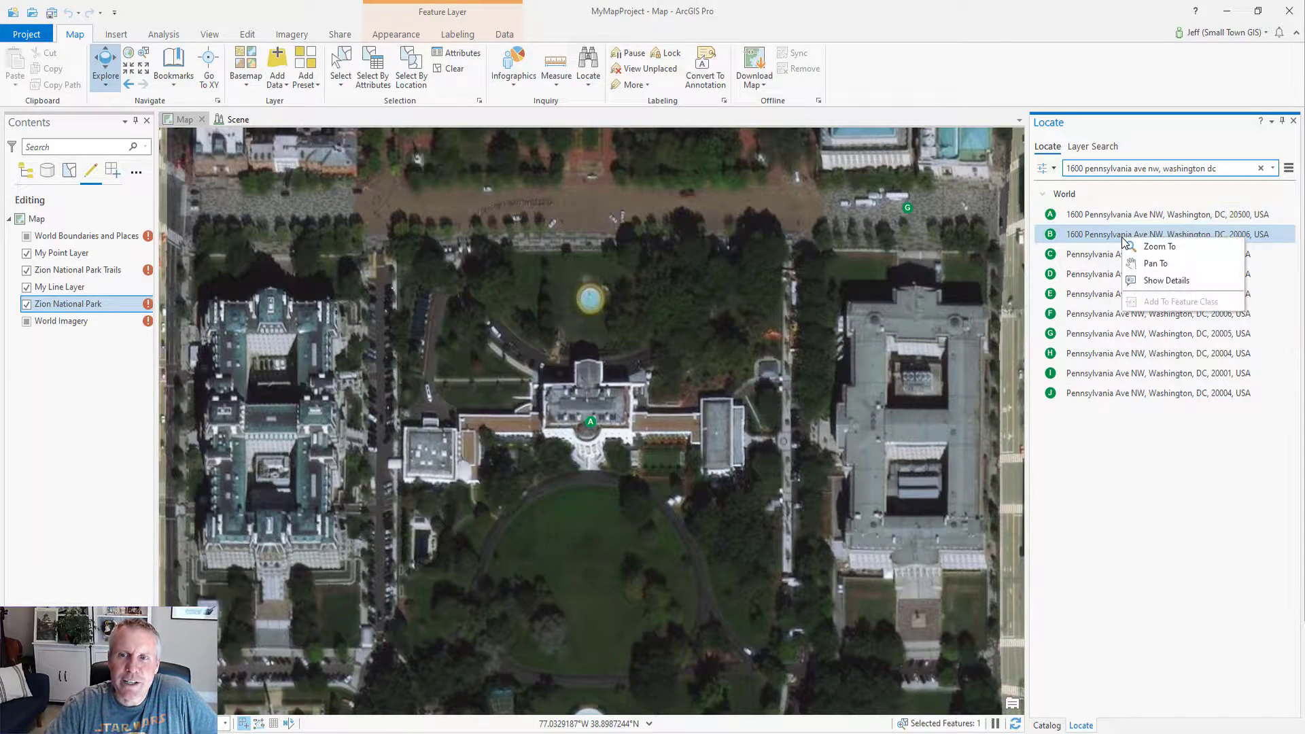
click(1151, 249)
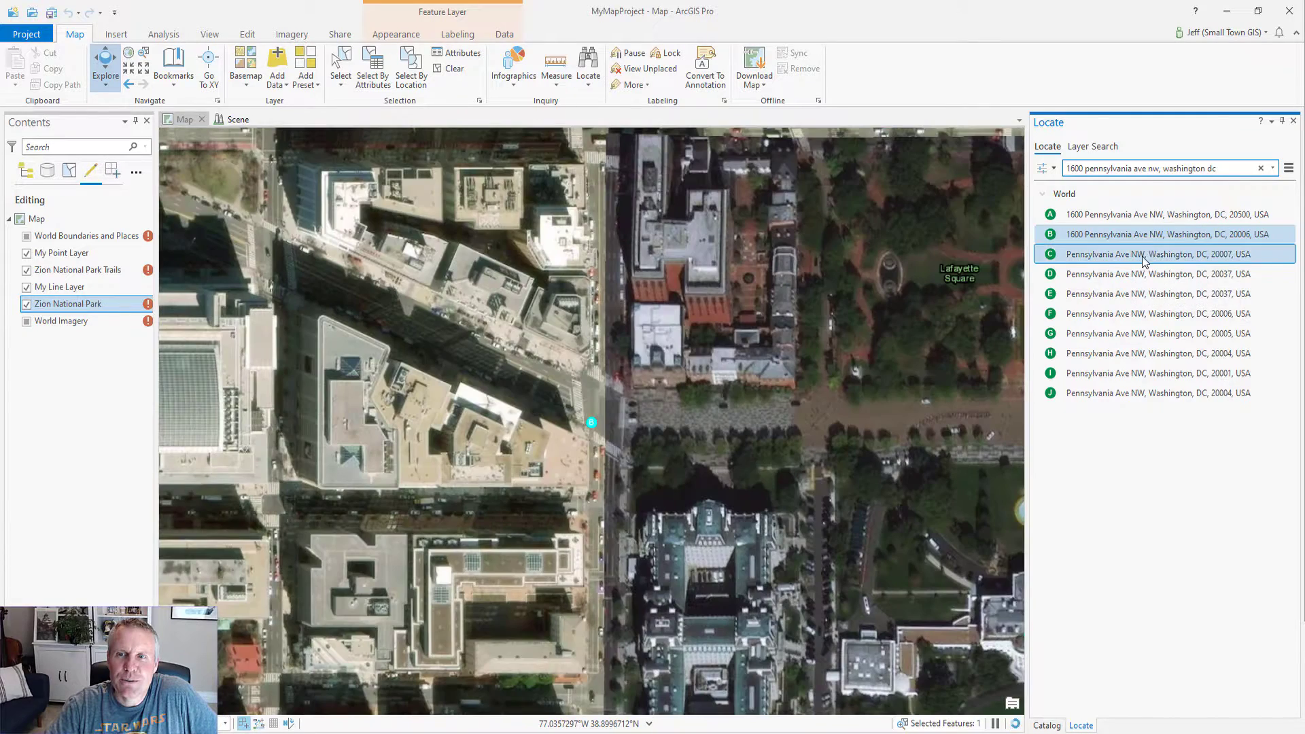
right_click(1132, 257)
click(1151, 282)
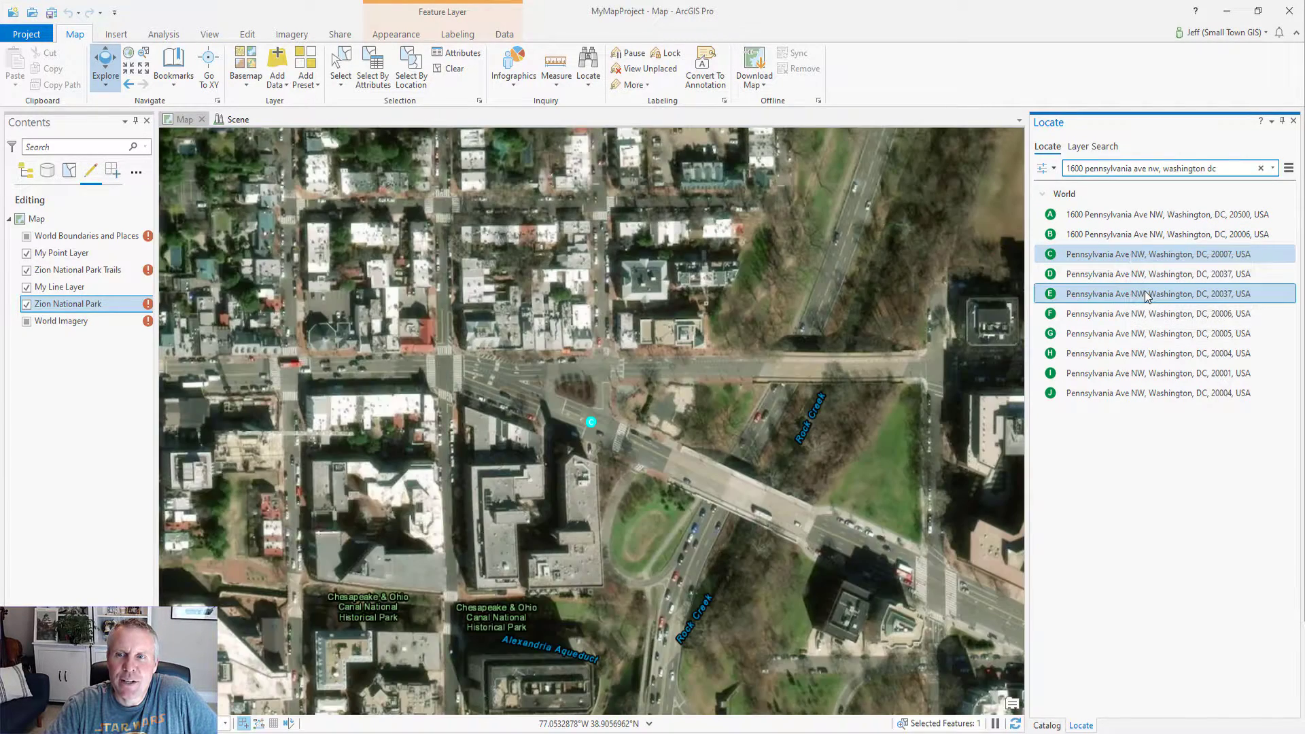
Show candidate E's attribute pop-up: score 95.76, Pennsylvania Ave NW, Washington, DC 20037
right_click(1134, 294)
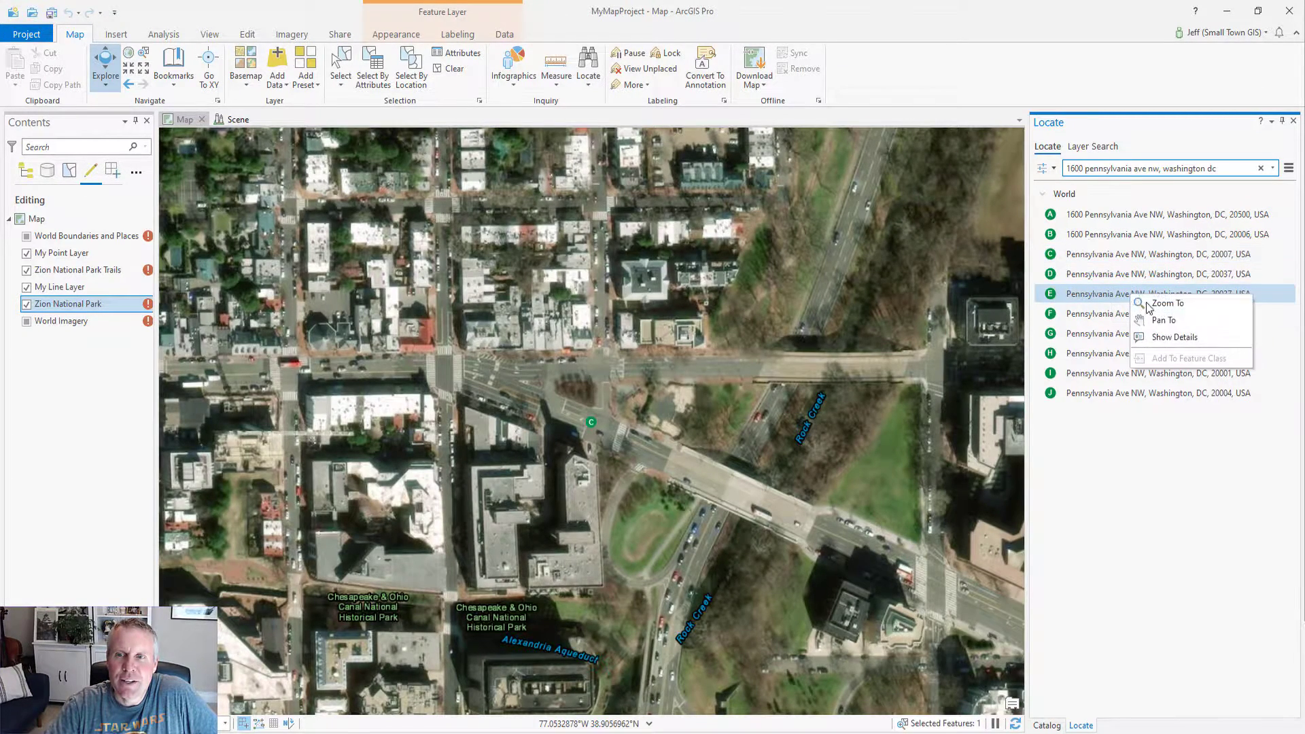
click(1173, 336)
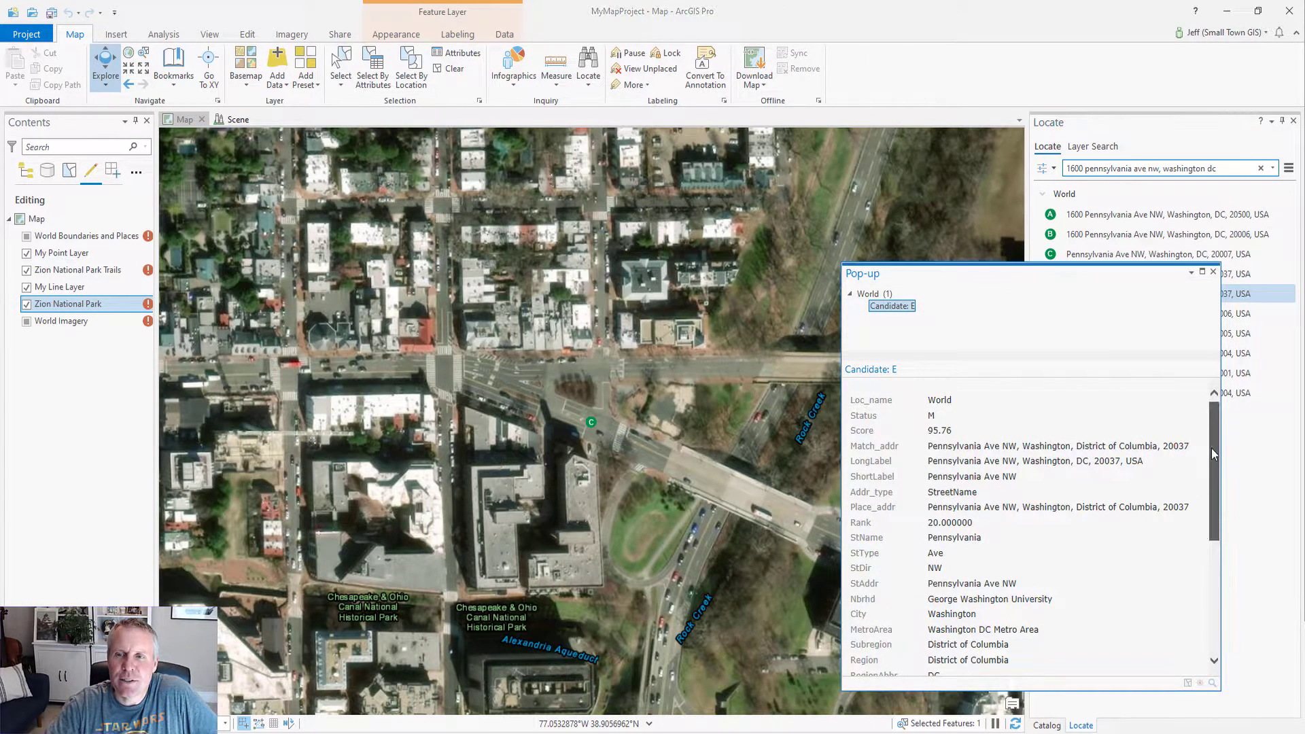
key(Escape)
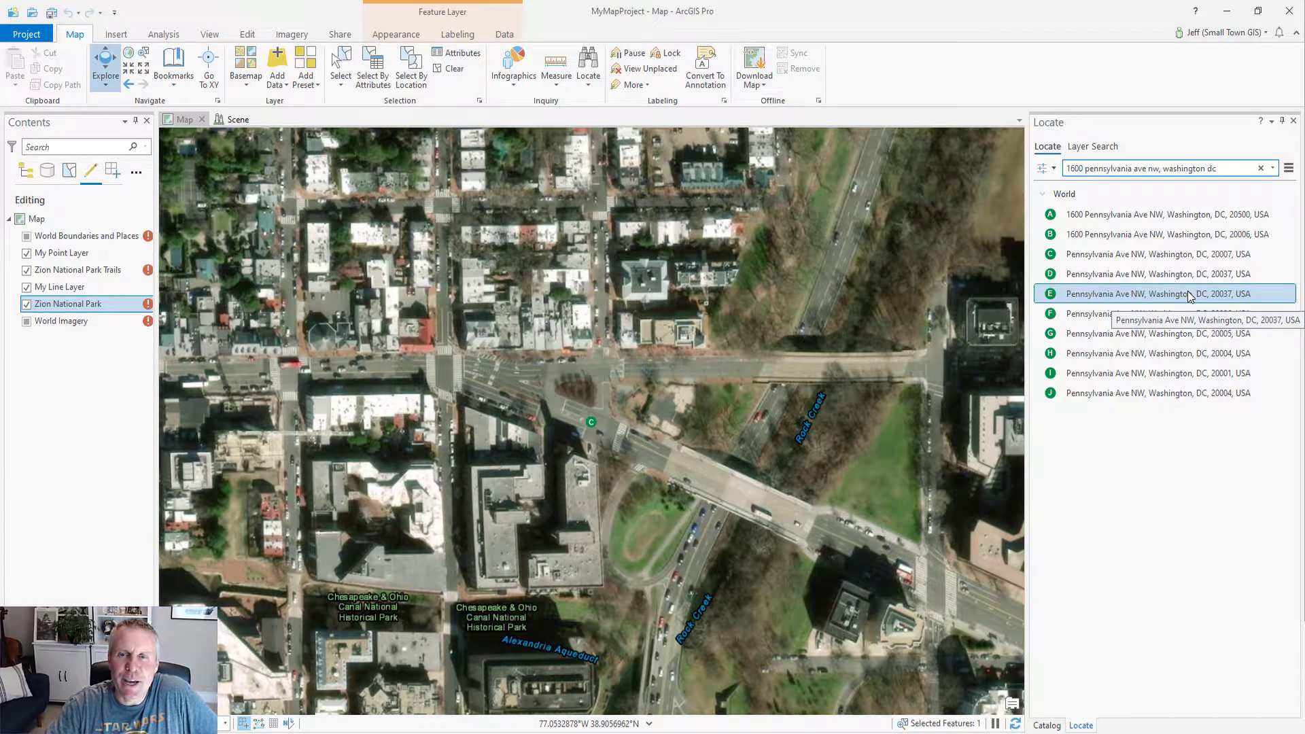
right_click(1190, 297)
click(1103, 334)
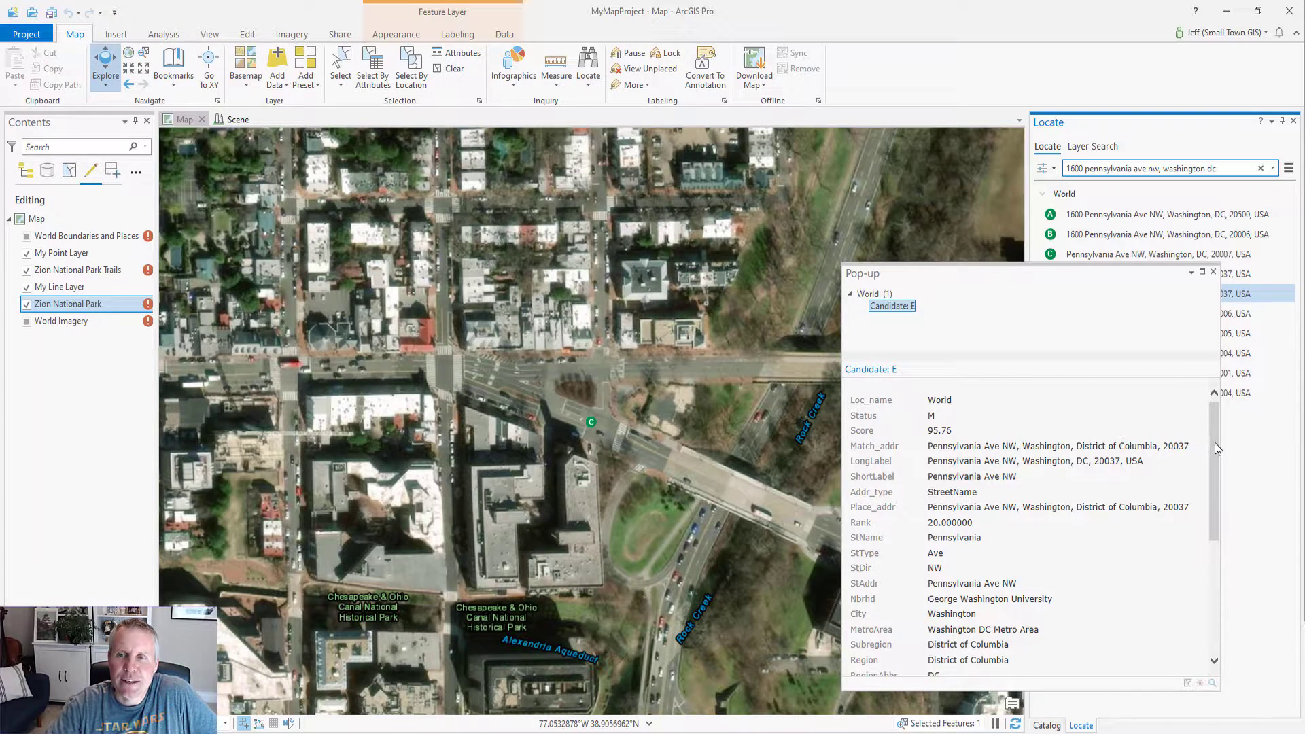
mouse_move(1214, 443)
mouse_down()
mouse_move(1197, 507)
mouse_move(1200, 579)
mouse_move(1202, 431)
mouse_up()
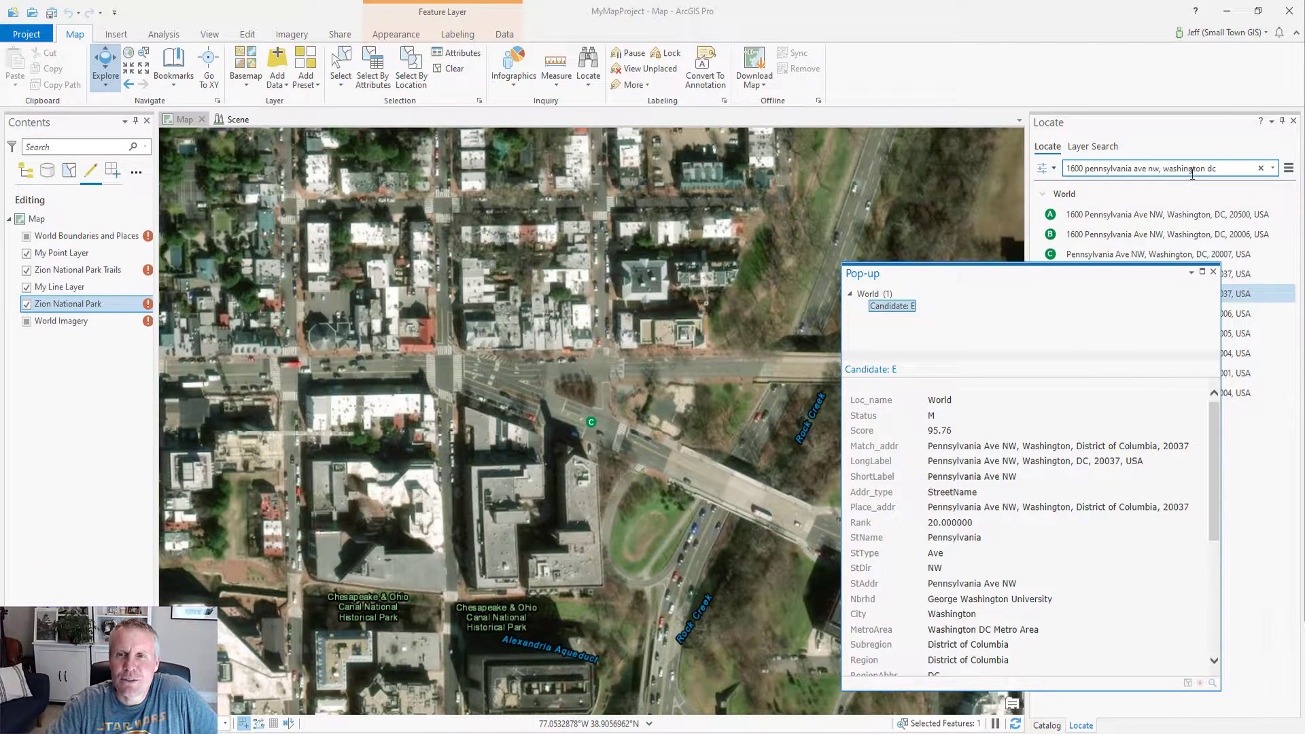
click(1183, 149)
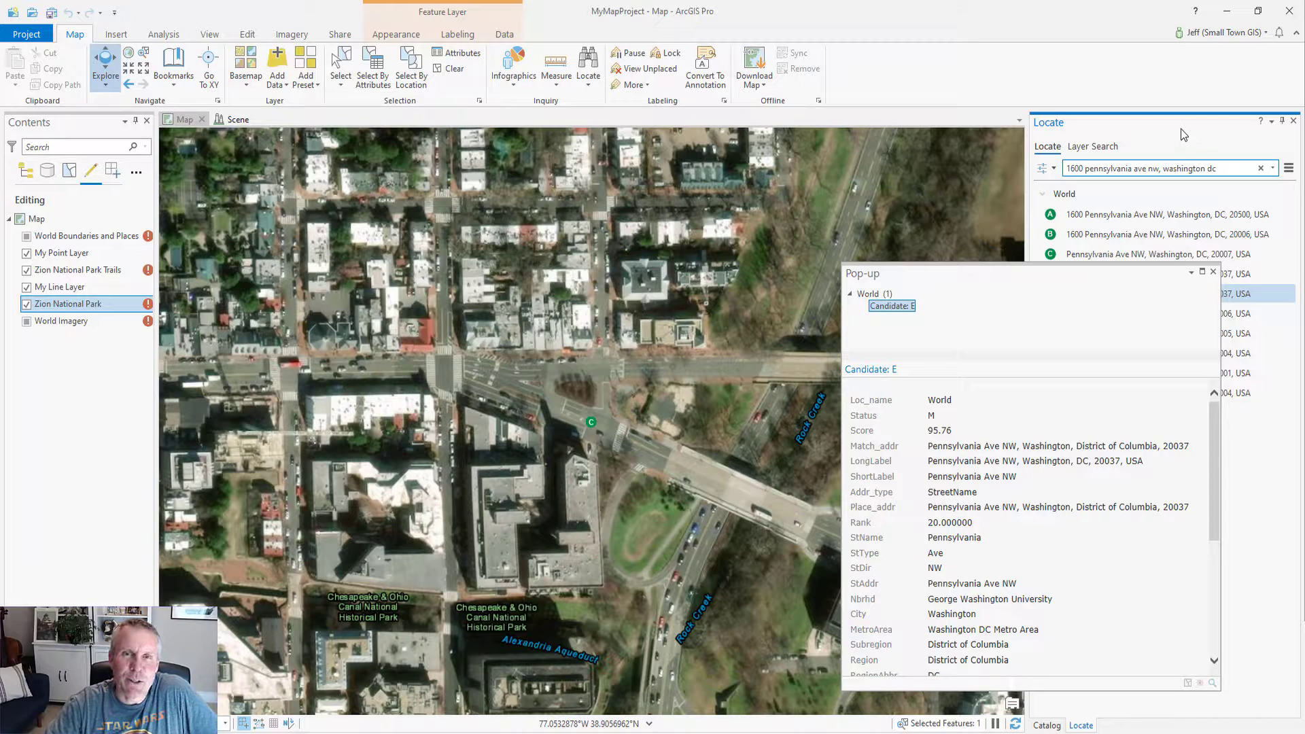
Close the pop-up and search coordinates 109.04522 w 36.999027n, mapping Four Corners
click(1214, 271)
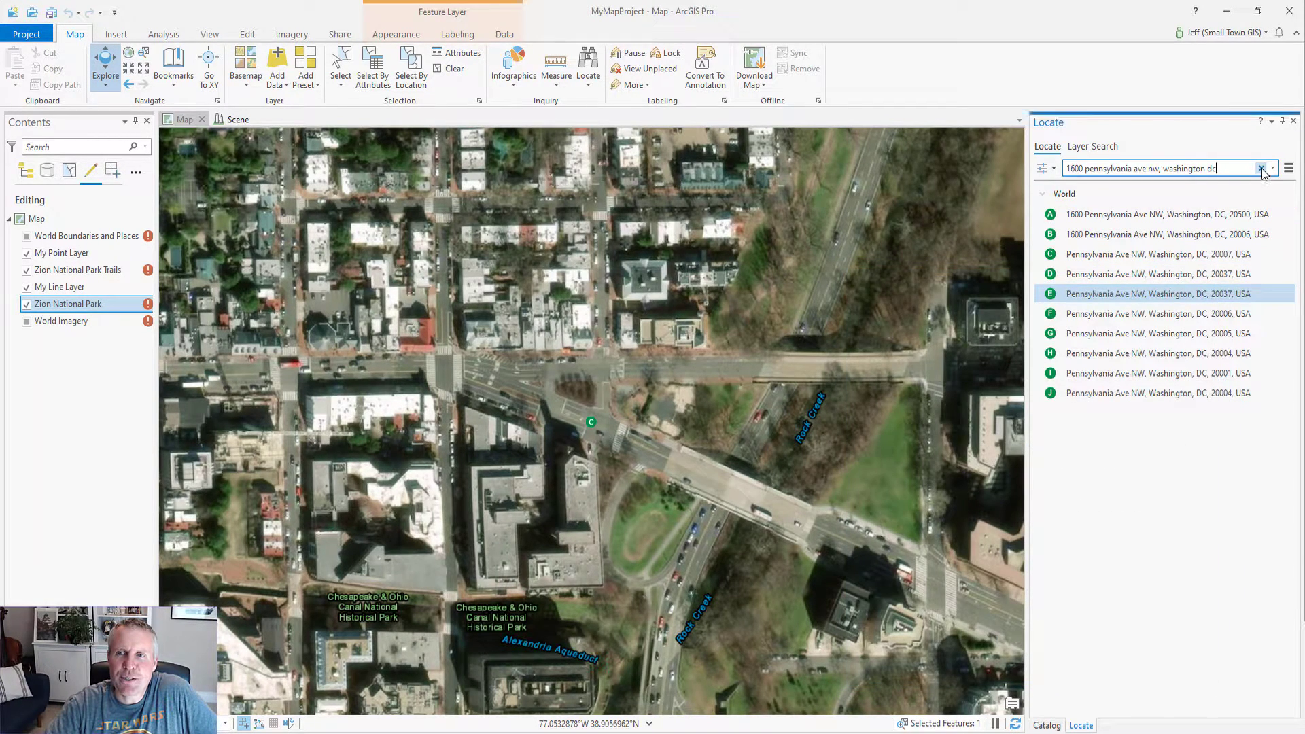
click(1261, 168)
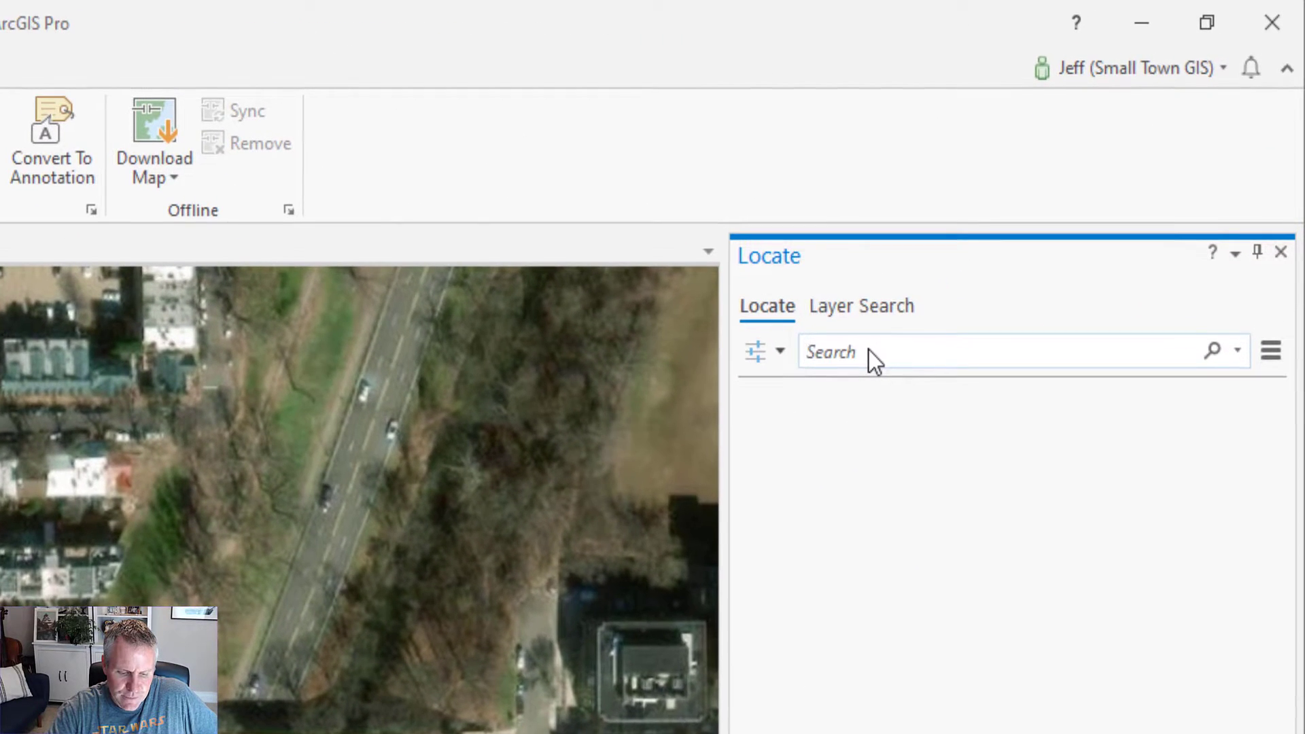
text(109.04522)
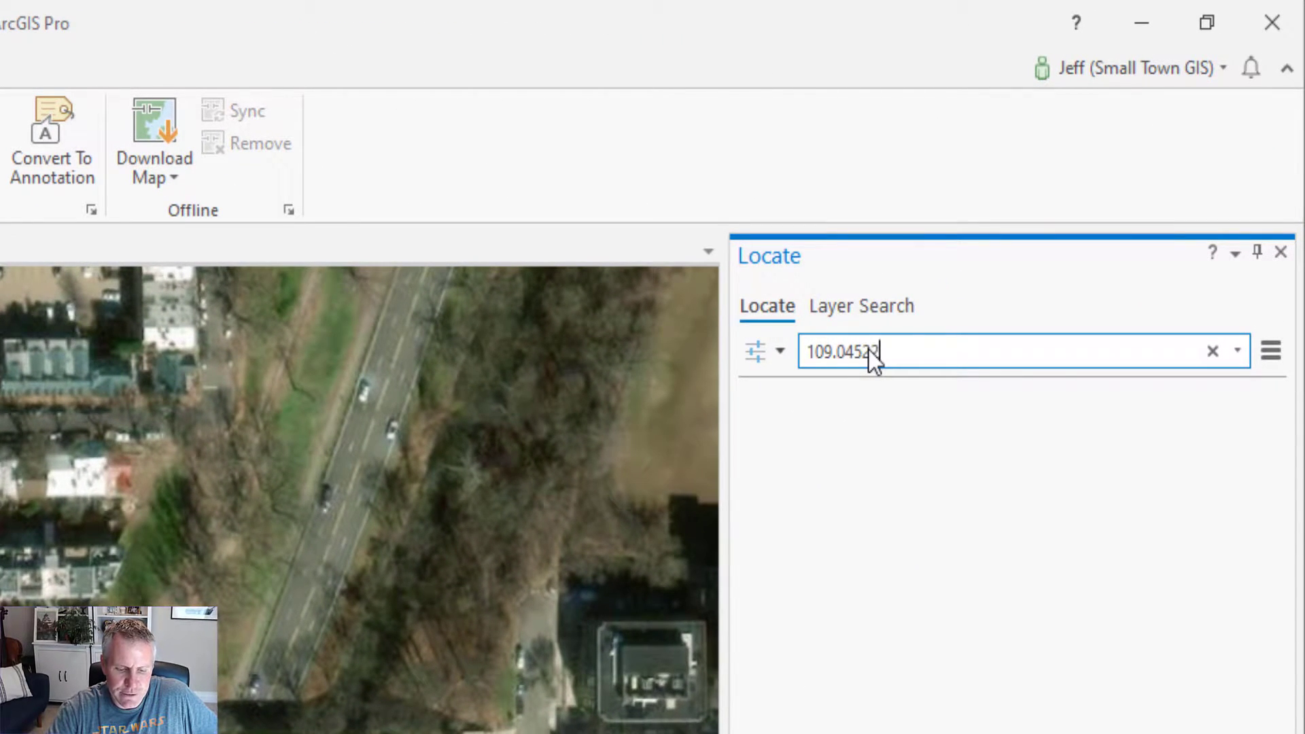
text(w 36.999027)
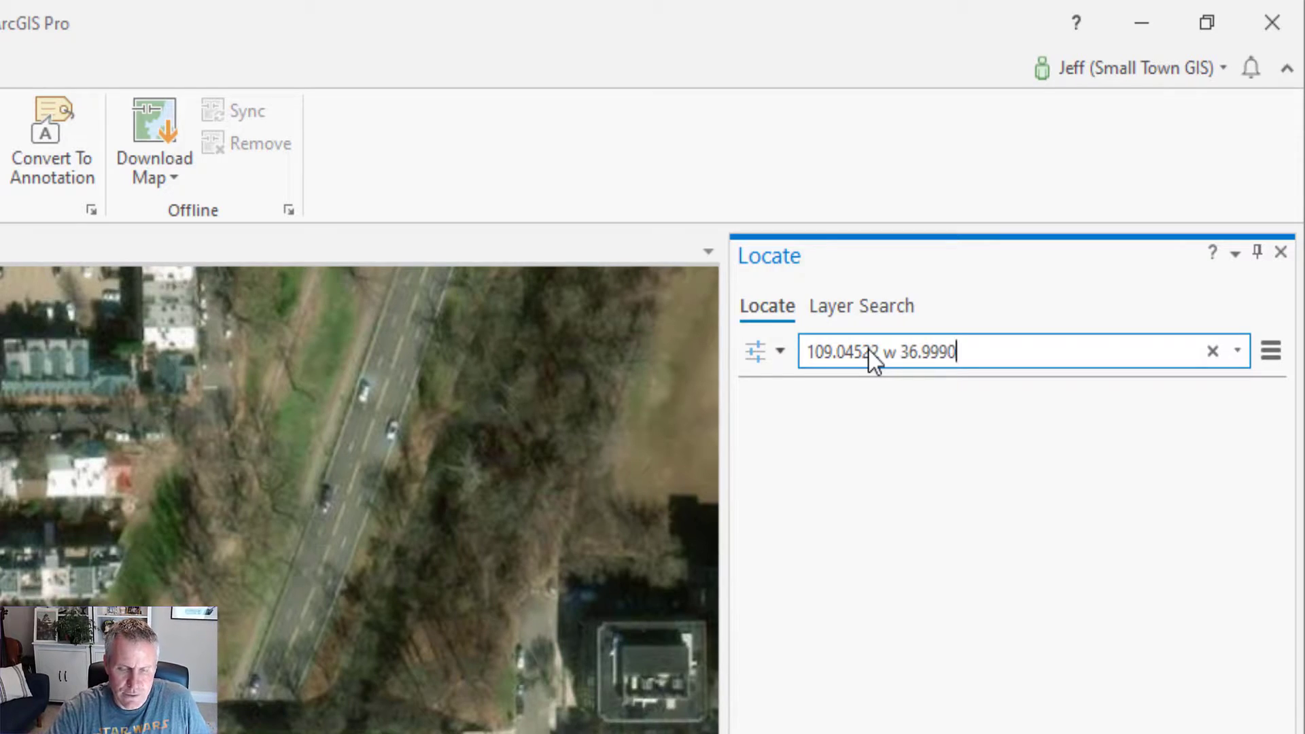
text(n)
key(Return)
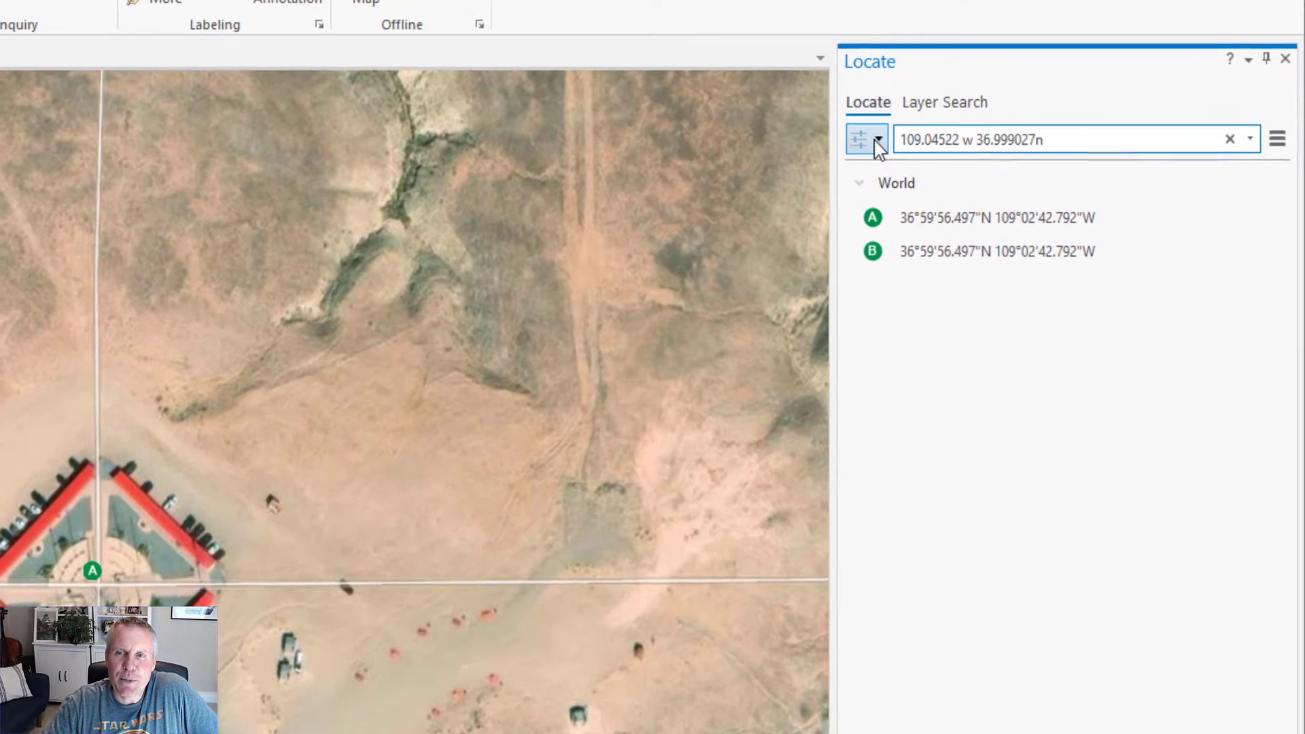
click(1054, 170)
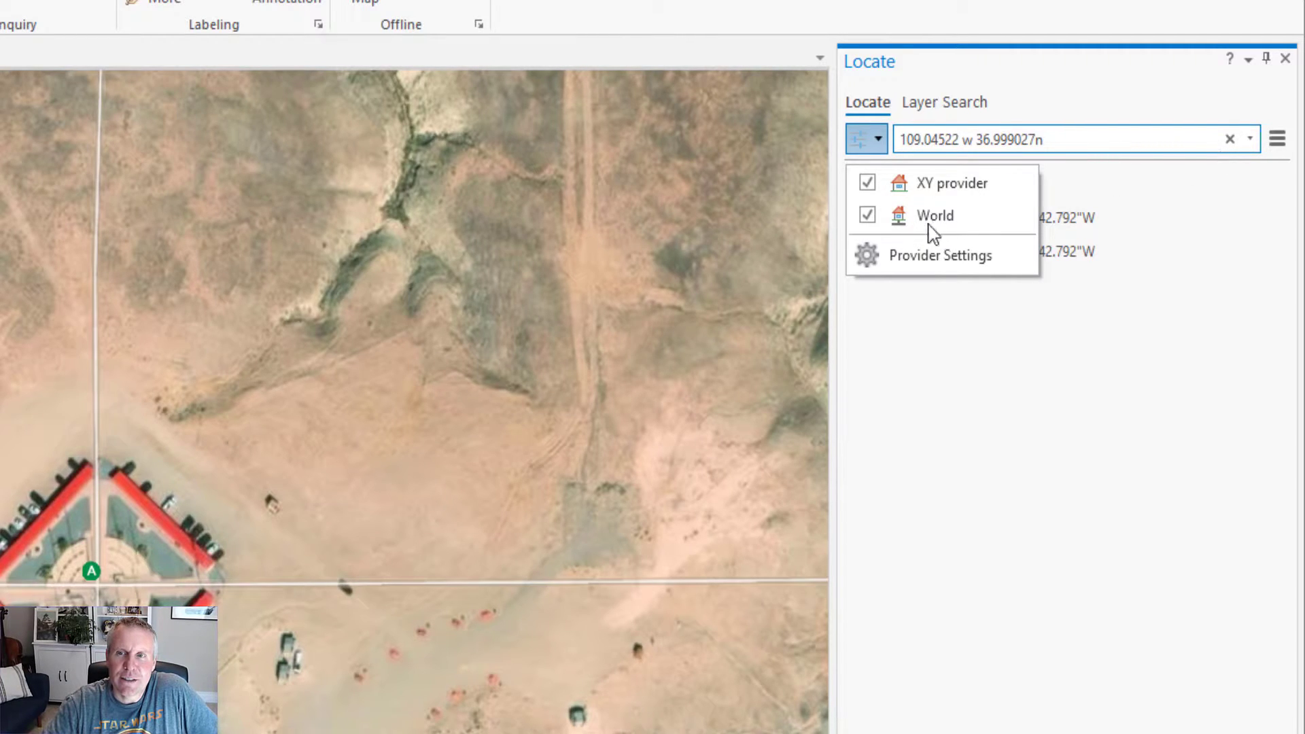
Replace the search with 'White house, washington dc' and zoom to result A
click(1090, 141)
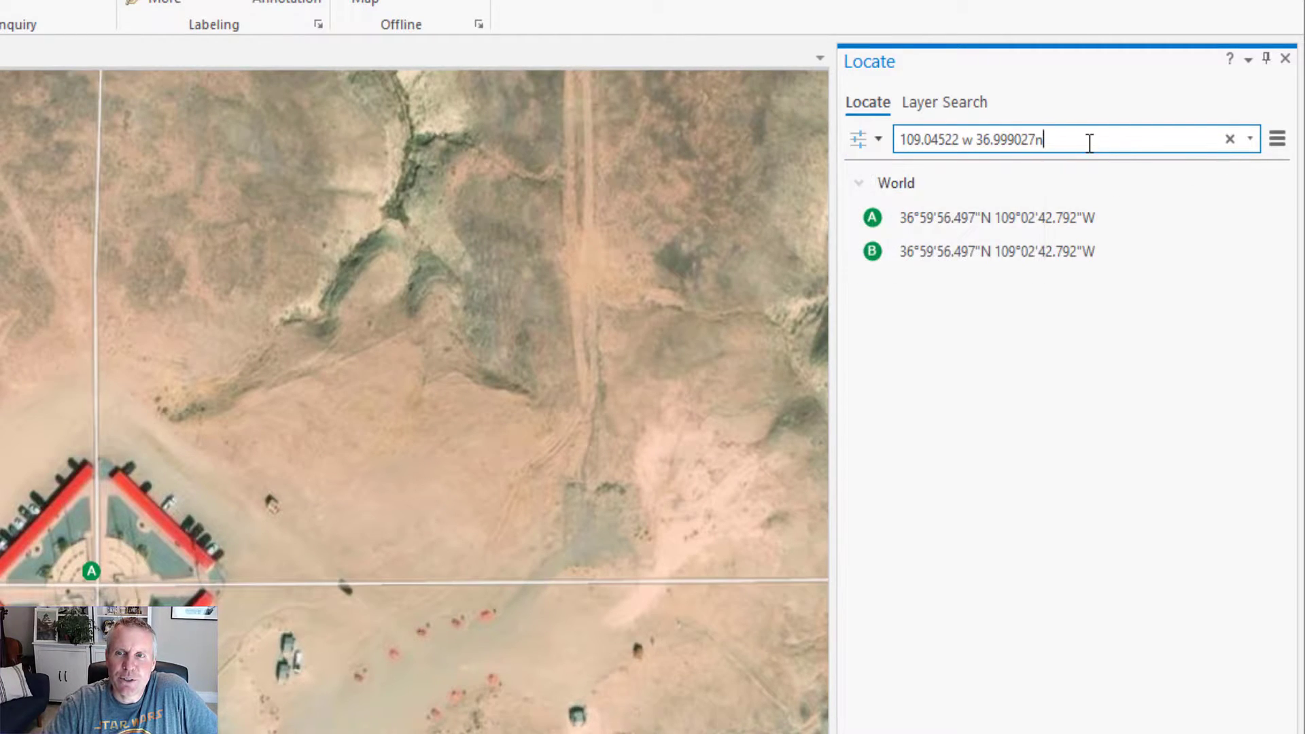
drag(1090, 141, 854, 149)
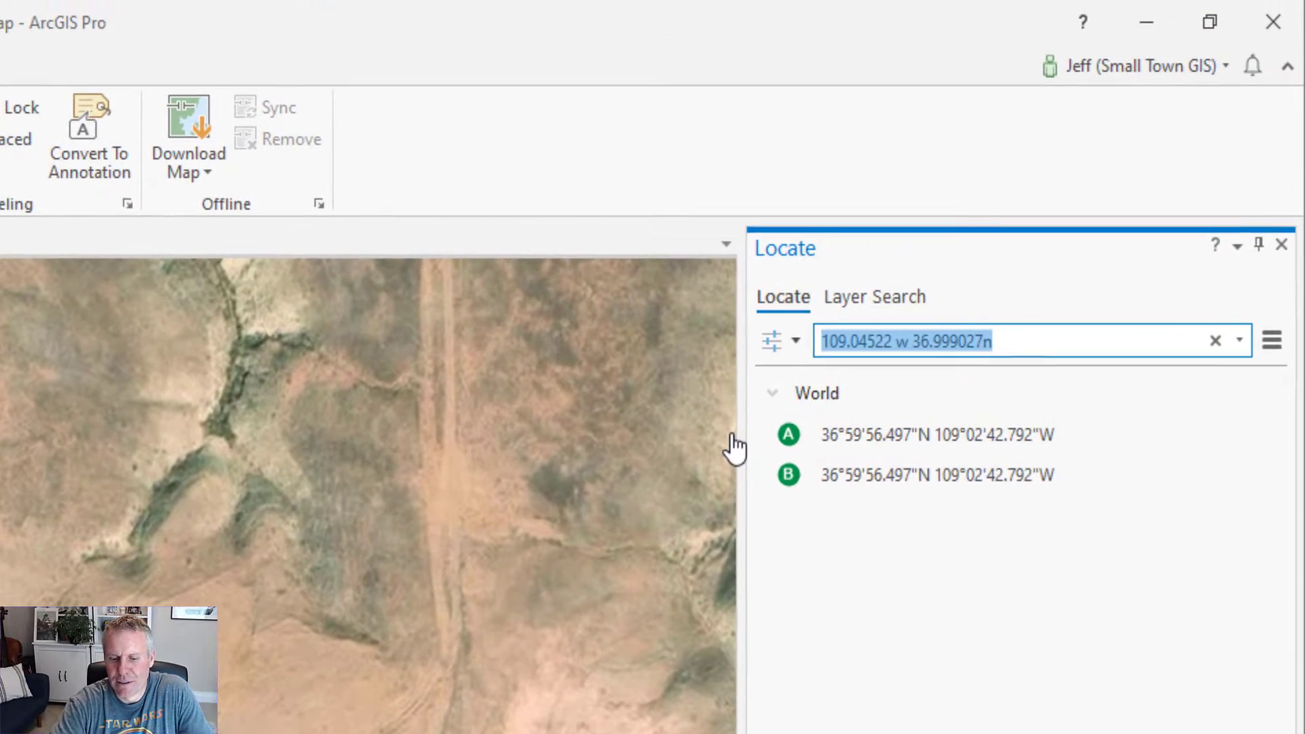
text(White hou)
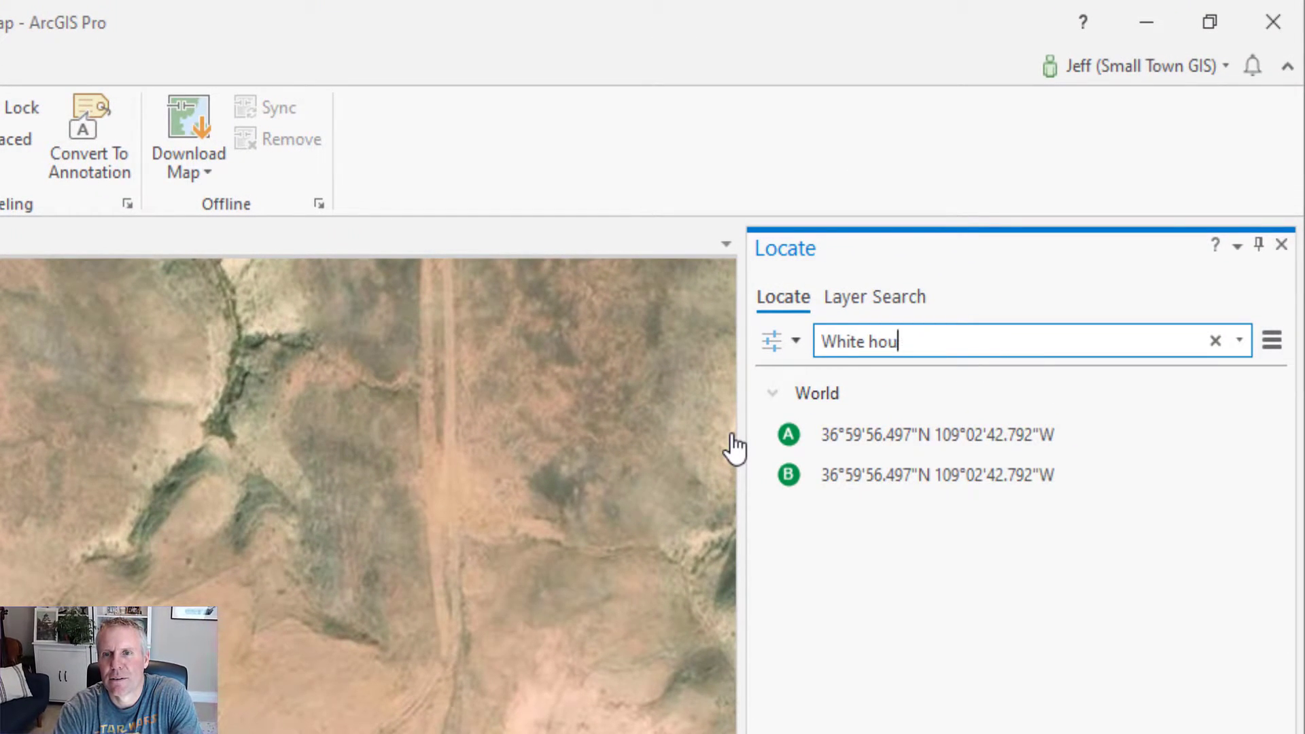
text(se, washing to)
key(BackSpace)
key(BackSpace)
key(BackSpace)
text(ton dc)
key(Return)
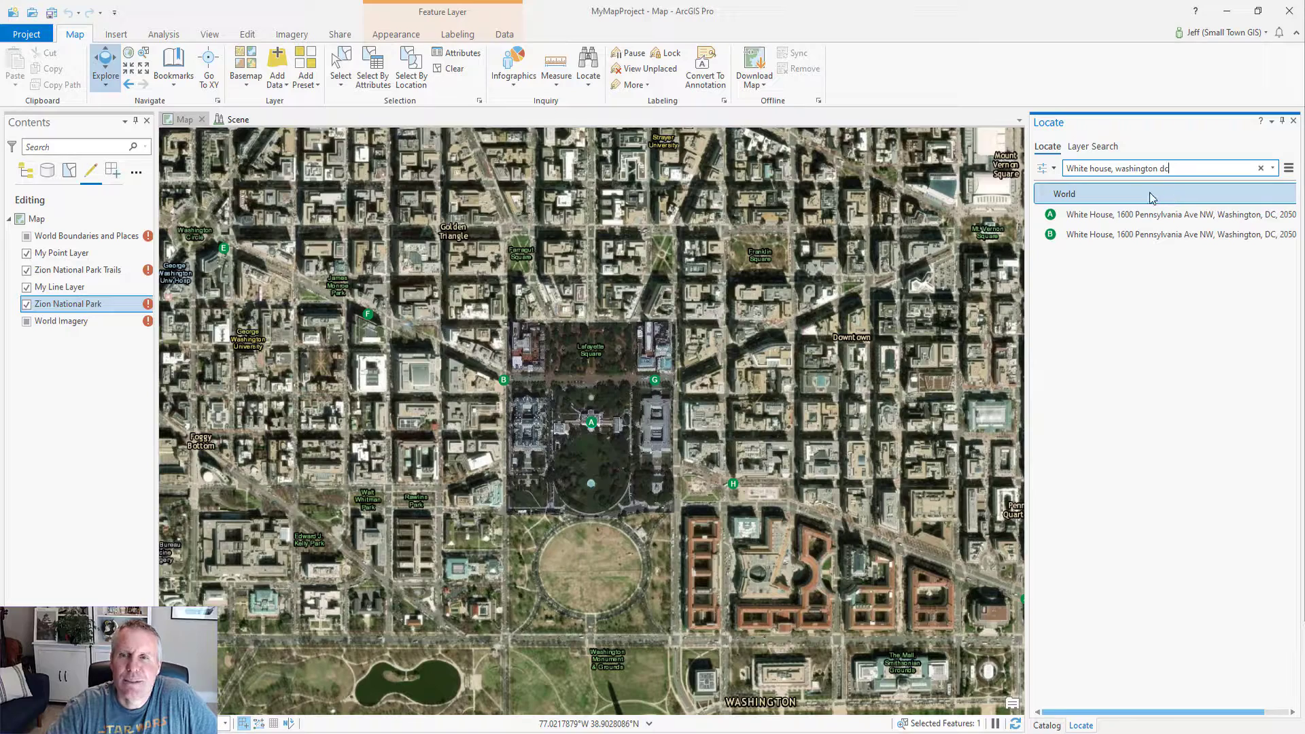
click(1144, 214)
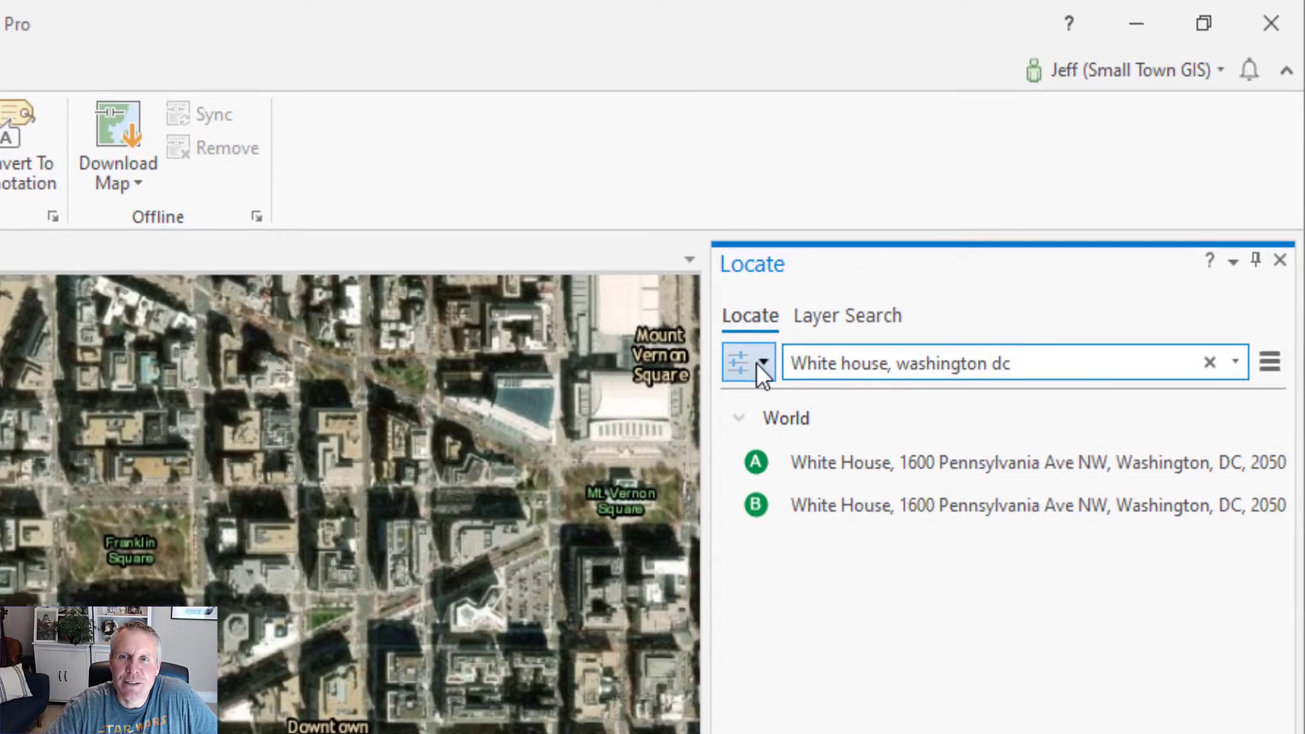
Show the Locate Provider Settings and select the XY provider row
click(1049, 170)
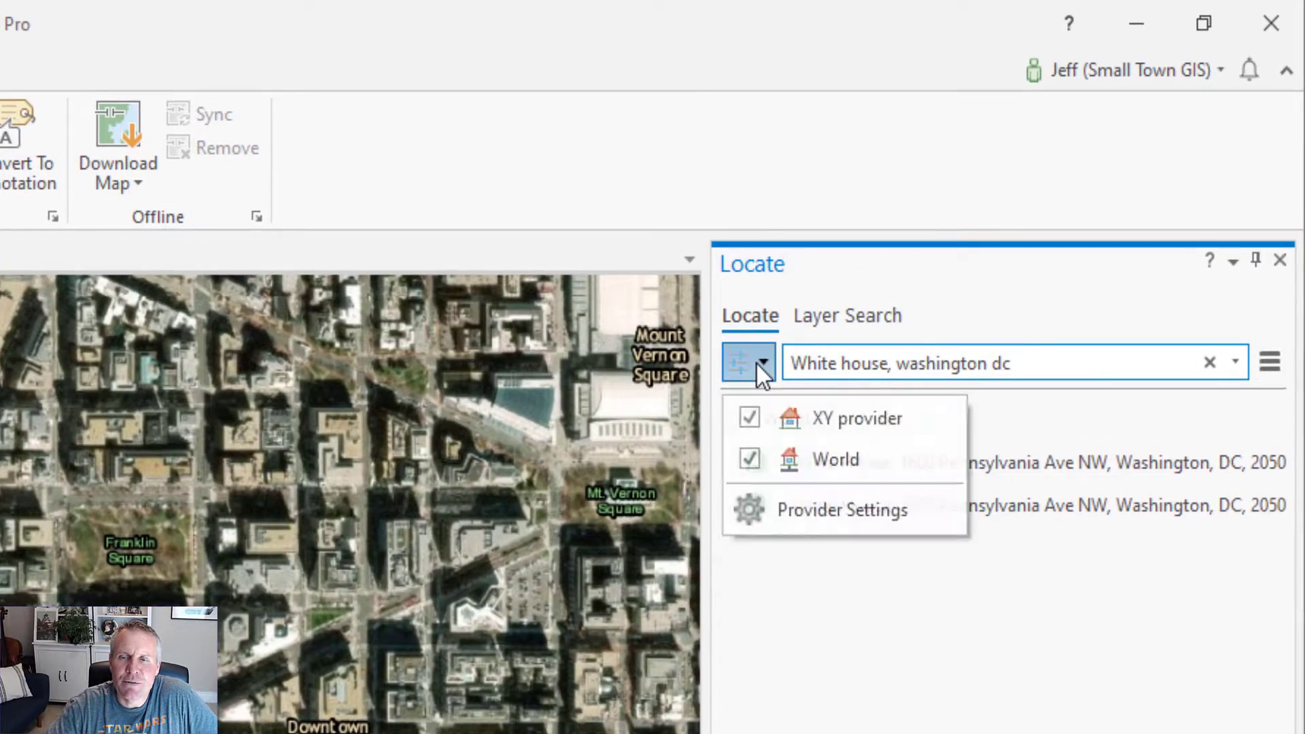
click(806, 512)
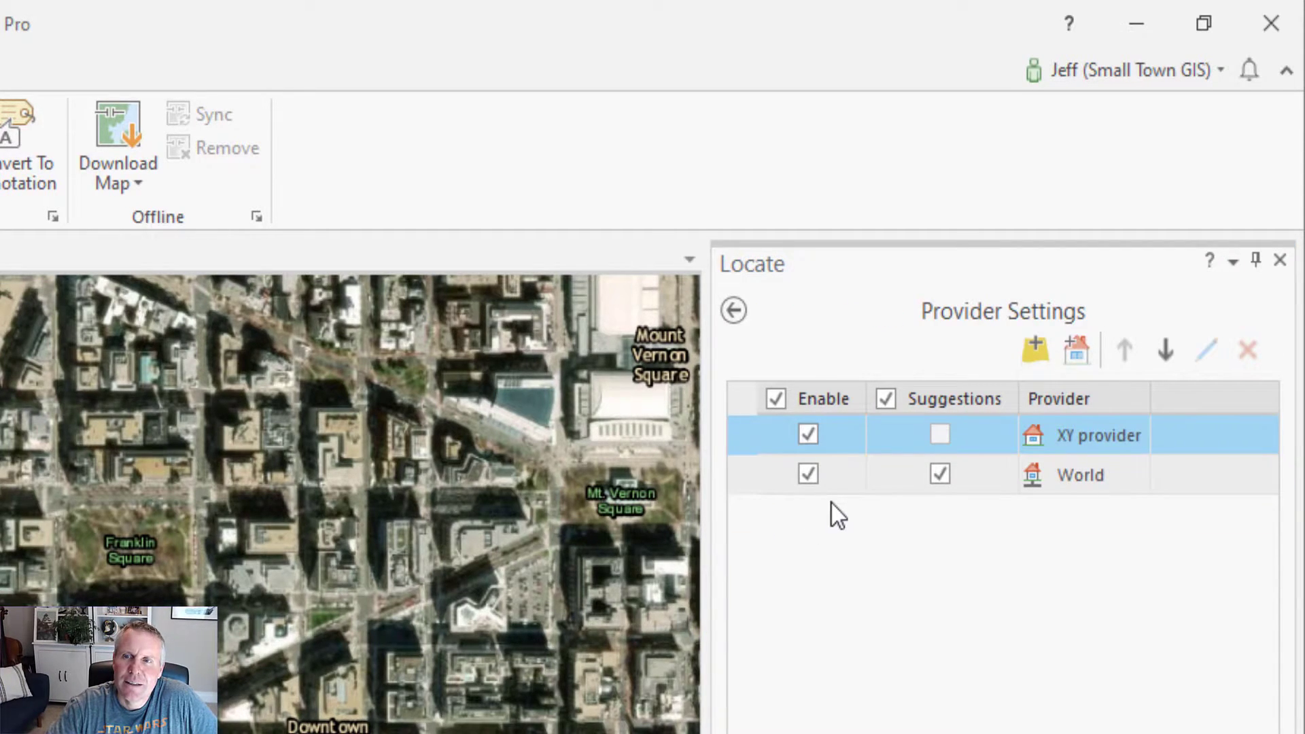
click(1091, 438)
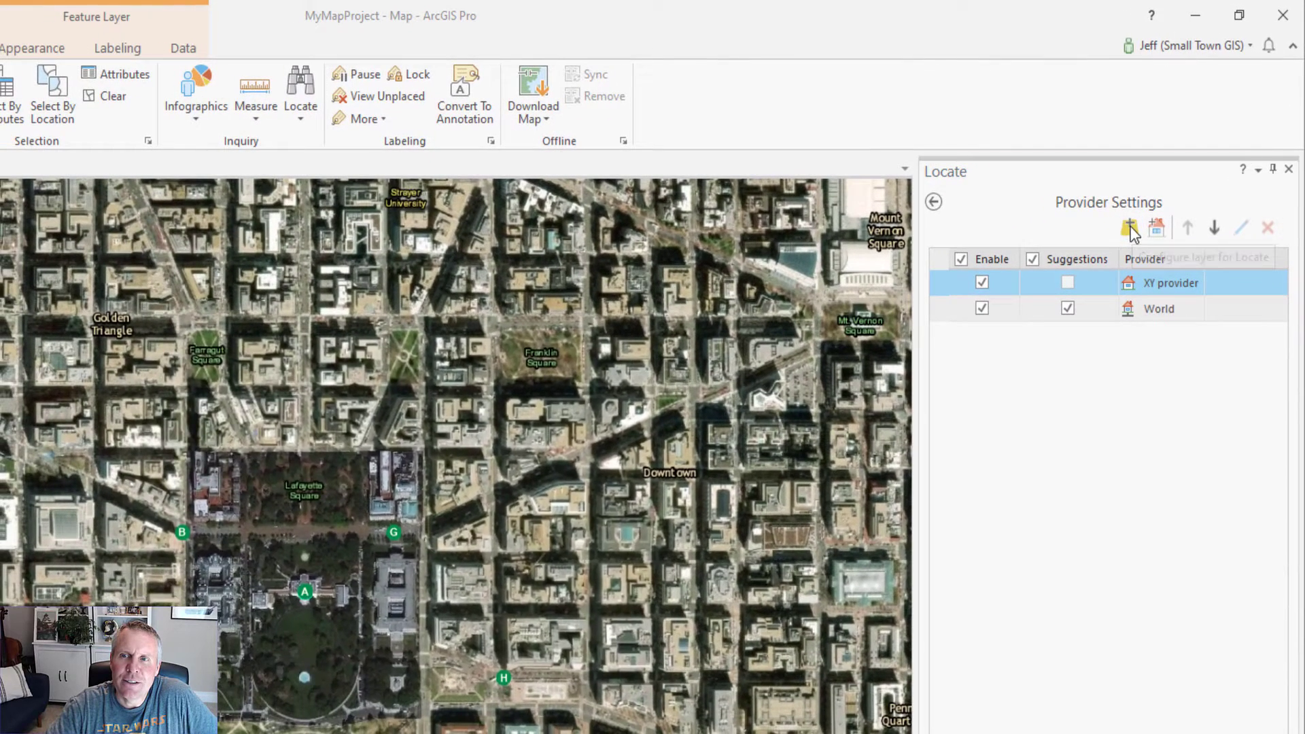
Add the Zion National Park Trails layer as a locate provider
click(1040, 353)
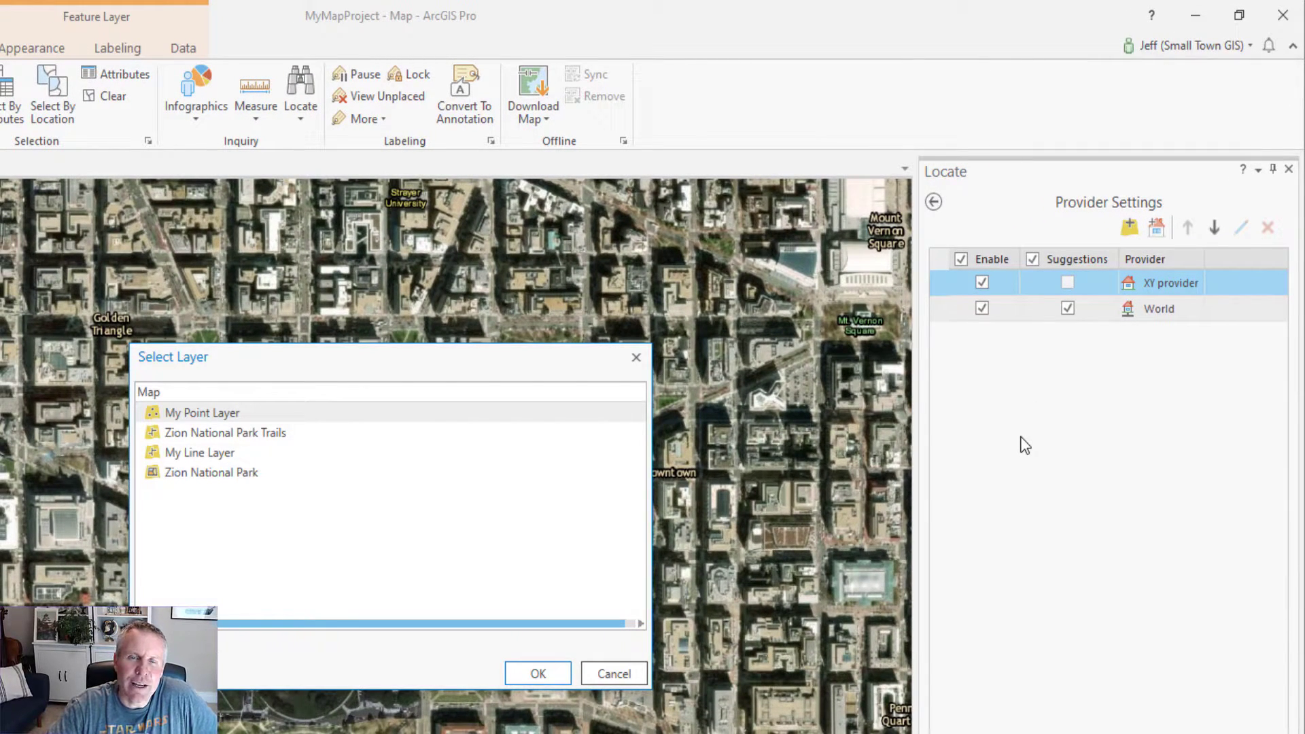
click(215, 434)
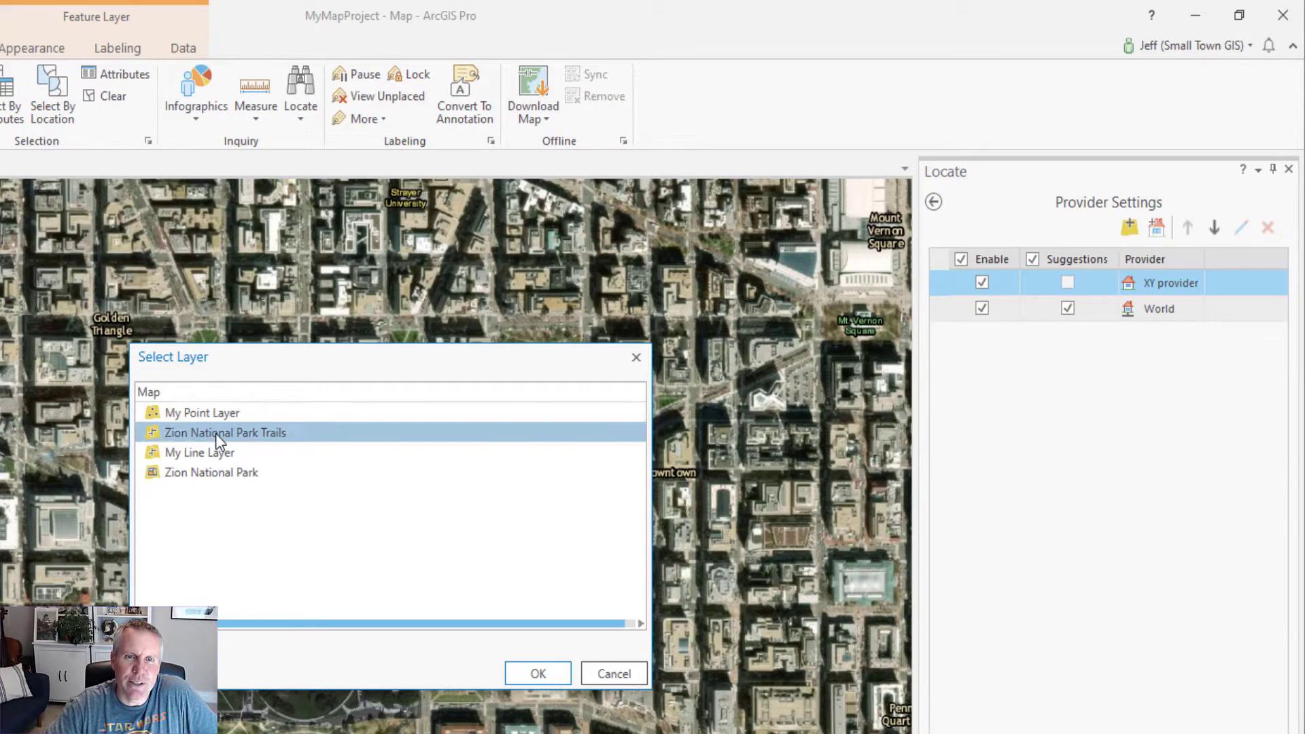
click(537, 674)
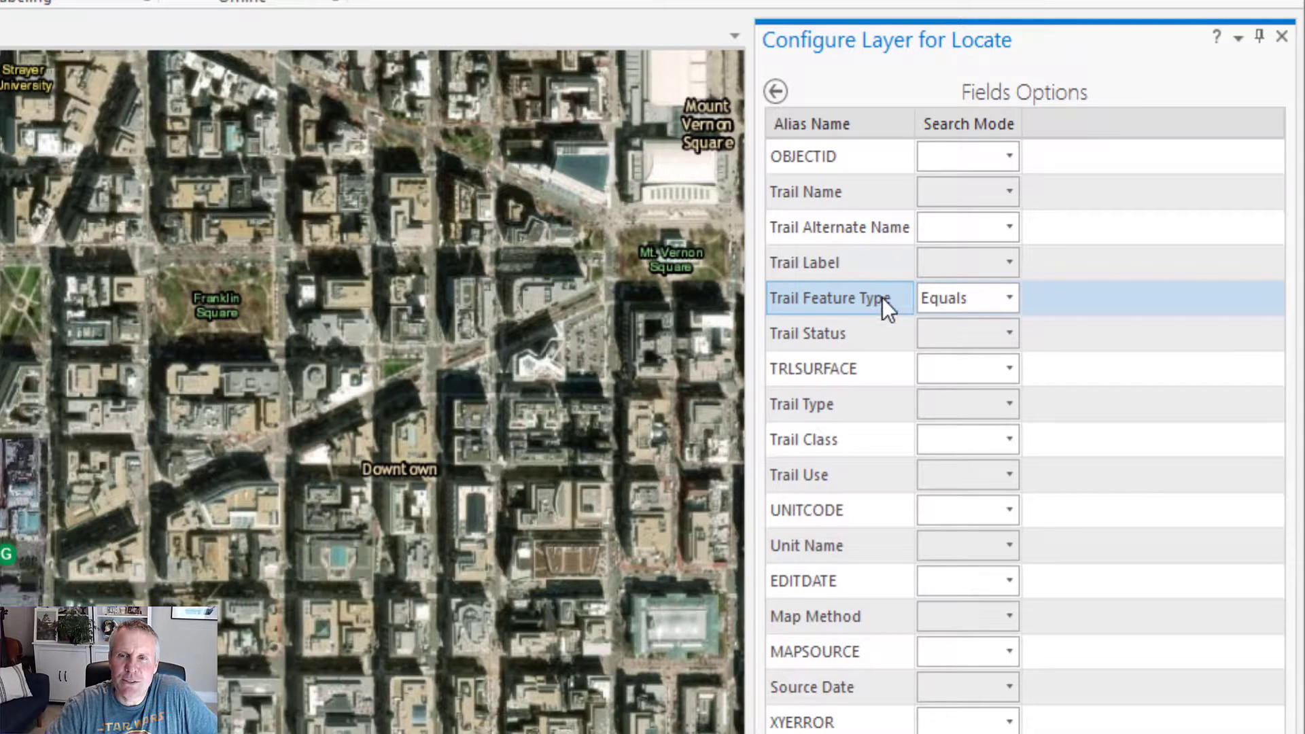
Stop searching Trail Feature Type and set Trail Name to Contains matching
click(1008, 302)
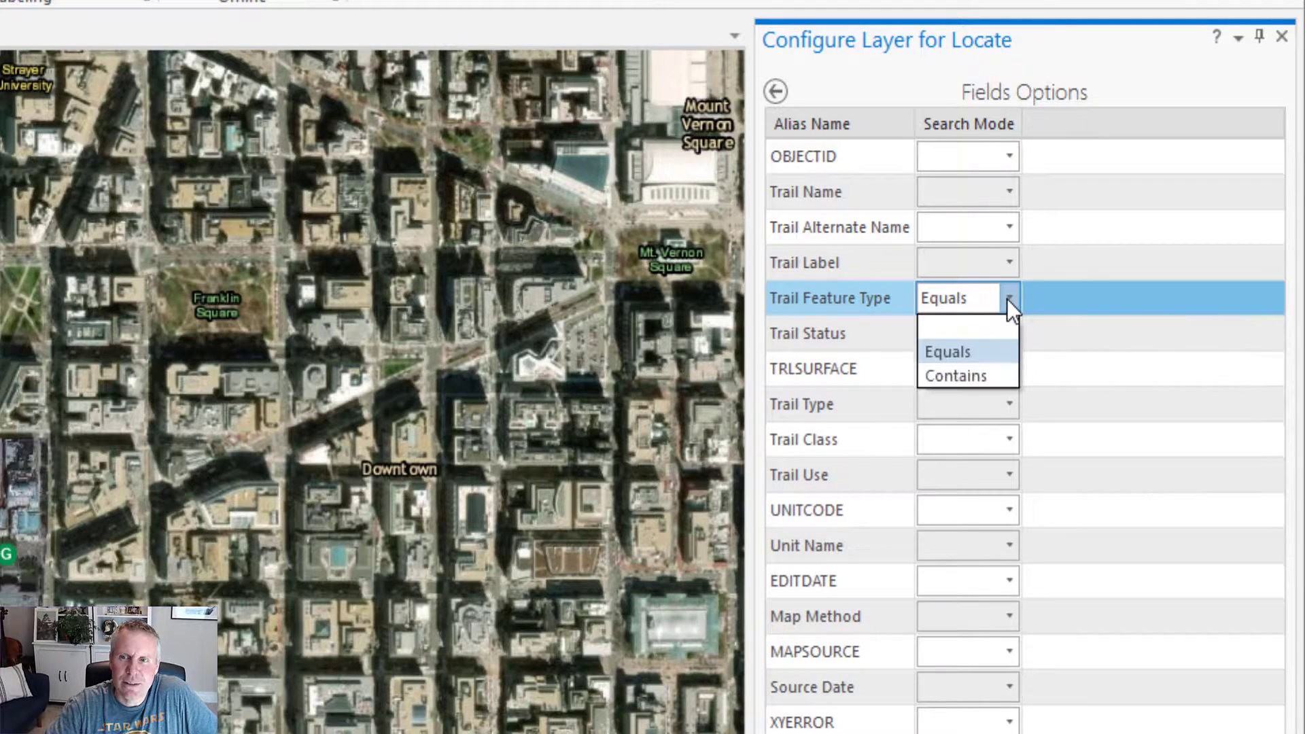
click(961, 325)
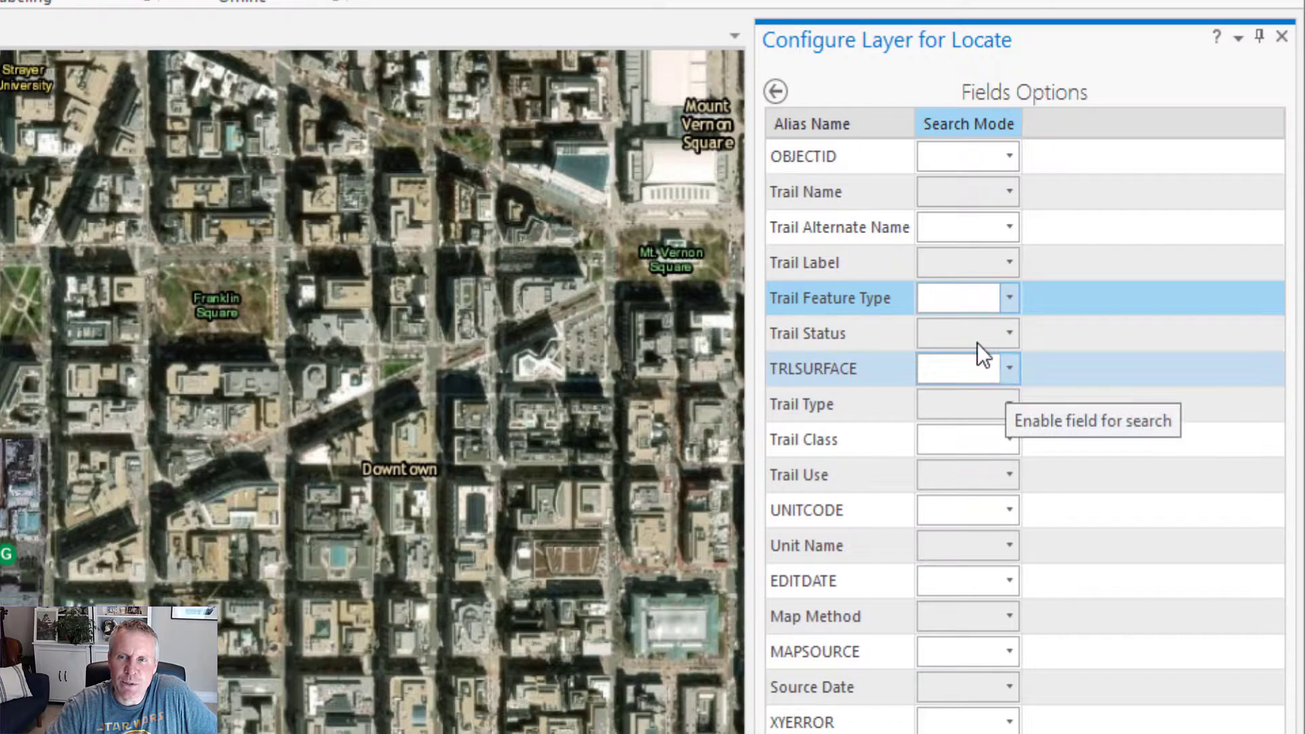
click(1007, 201)
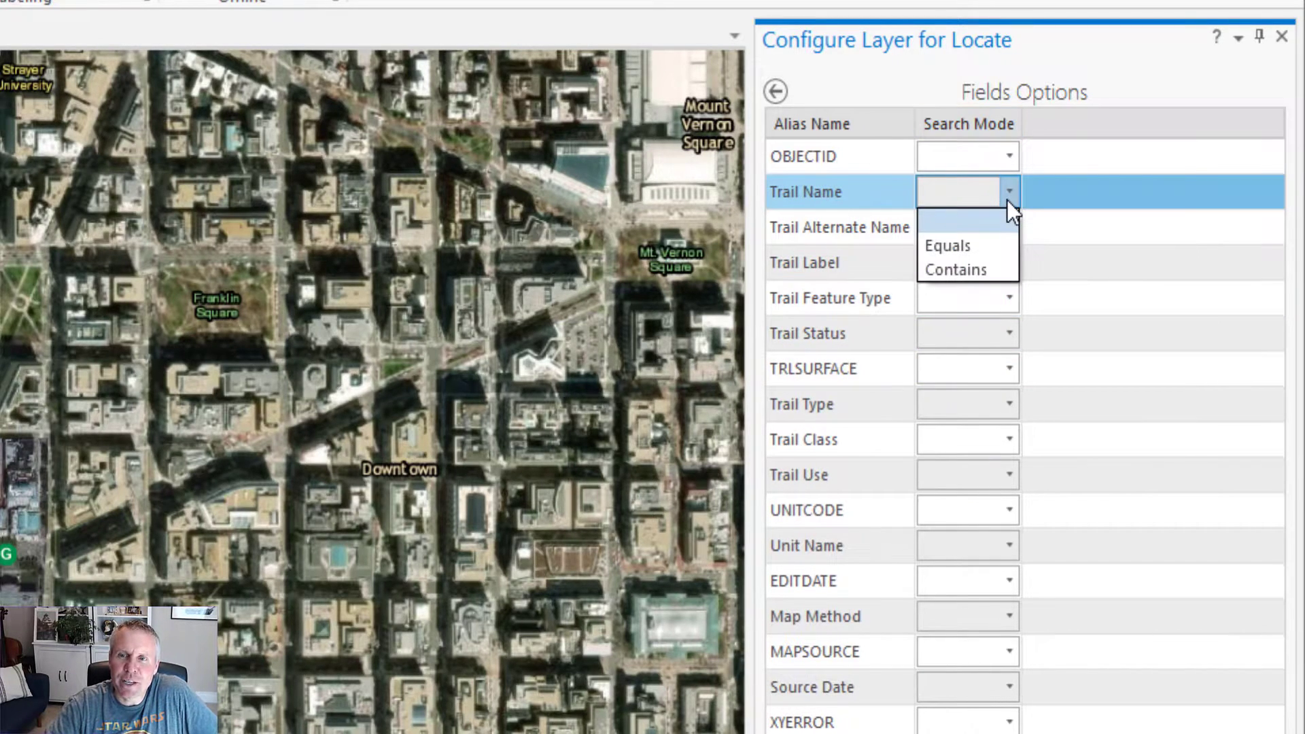
click(965, 275)
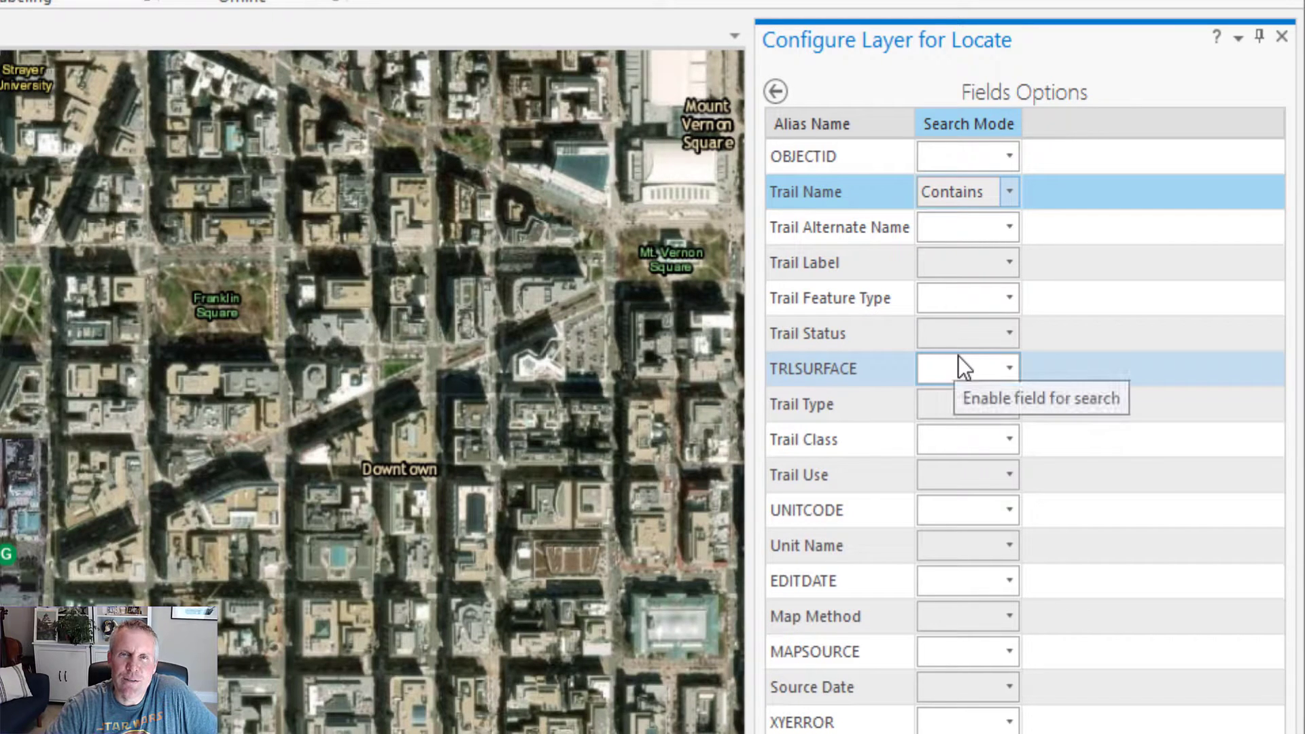
click(776, 92)
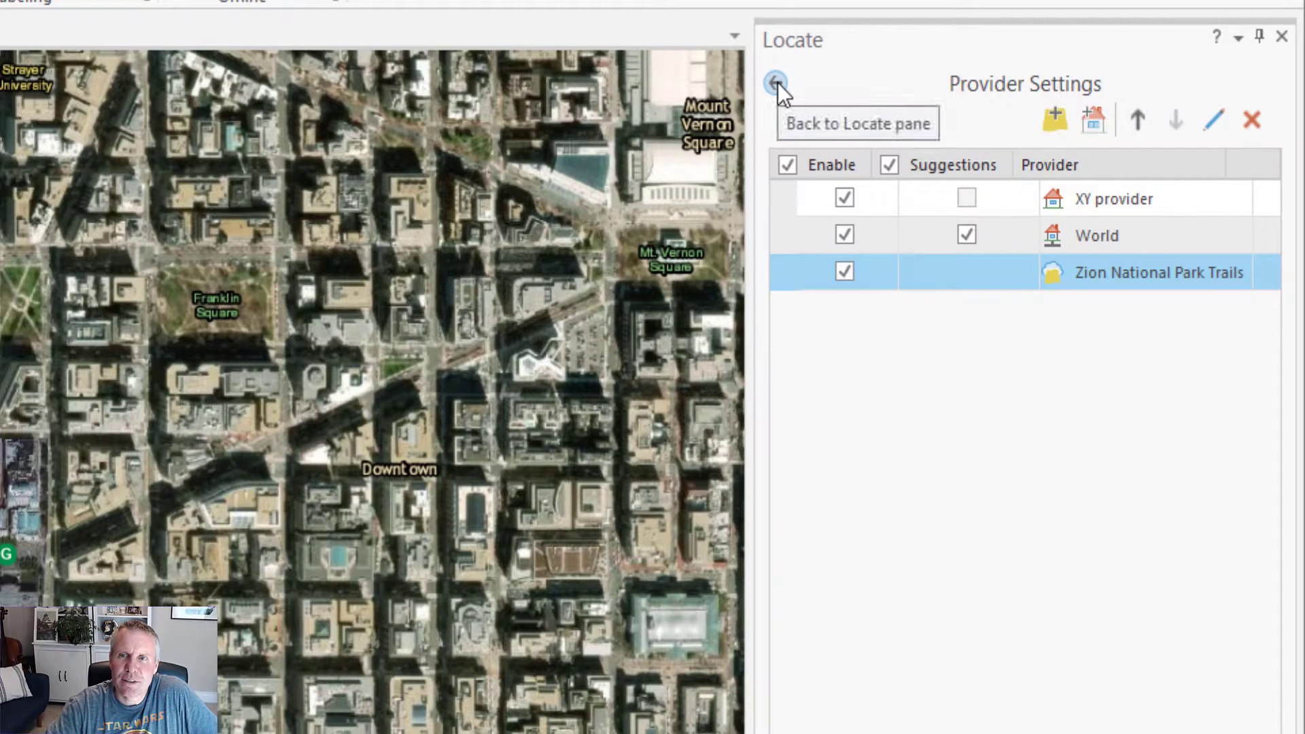
Search 'Angels' and zoom to Angels Landing Trail in the Zion trails results
click(778, 83)
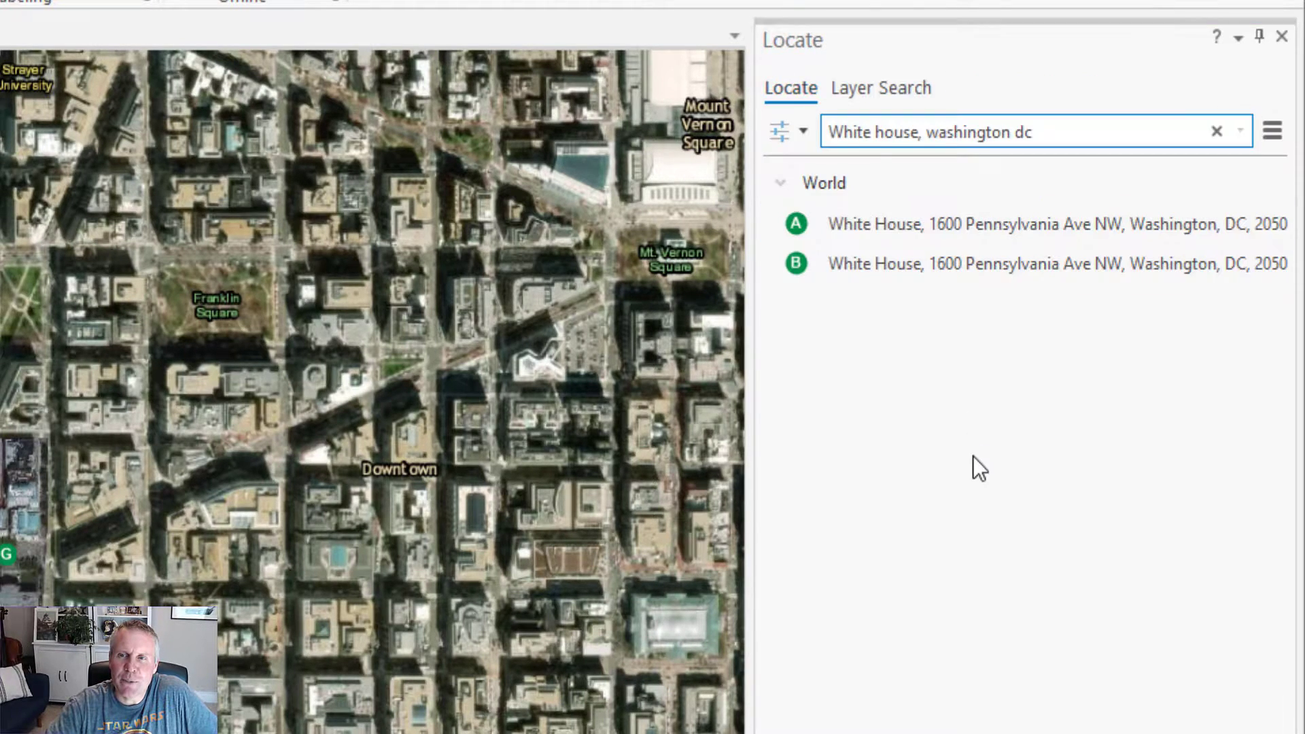
click(1217, 130)
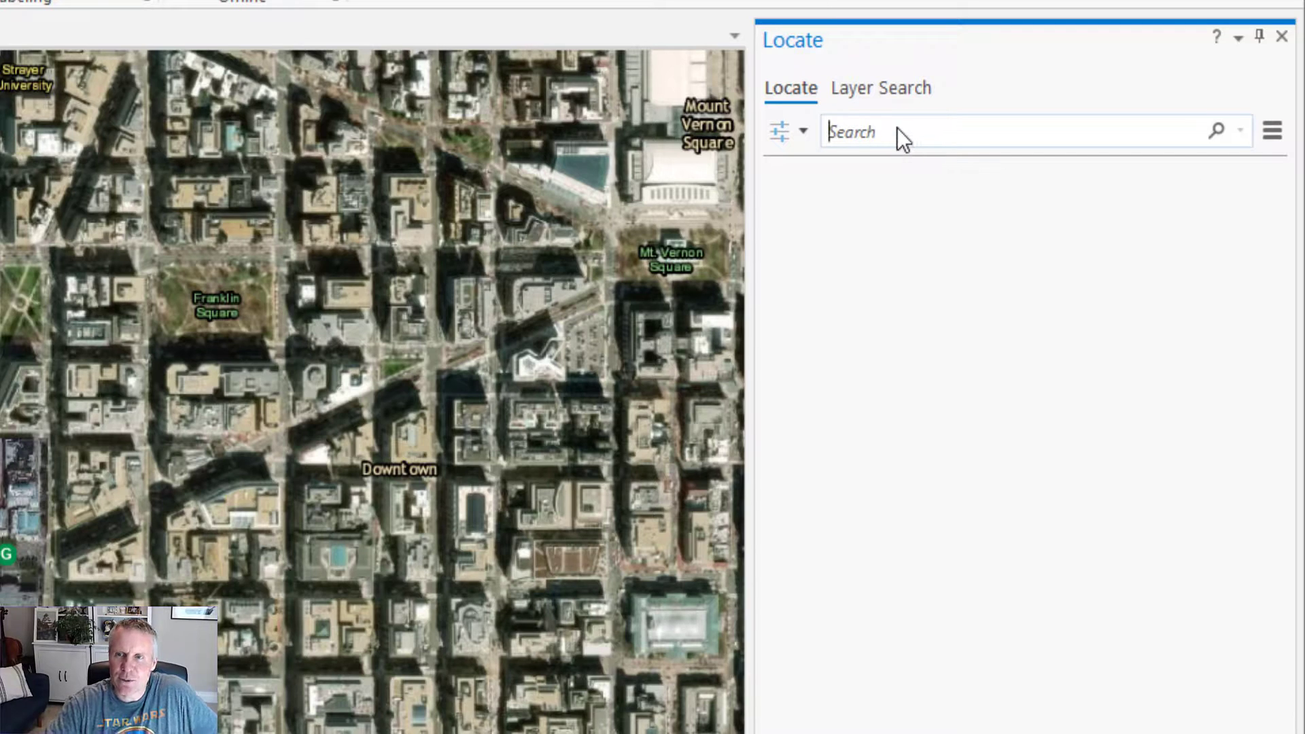
text(Angels)
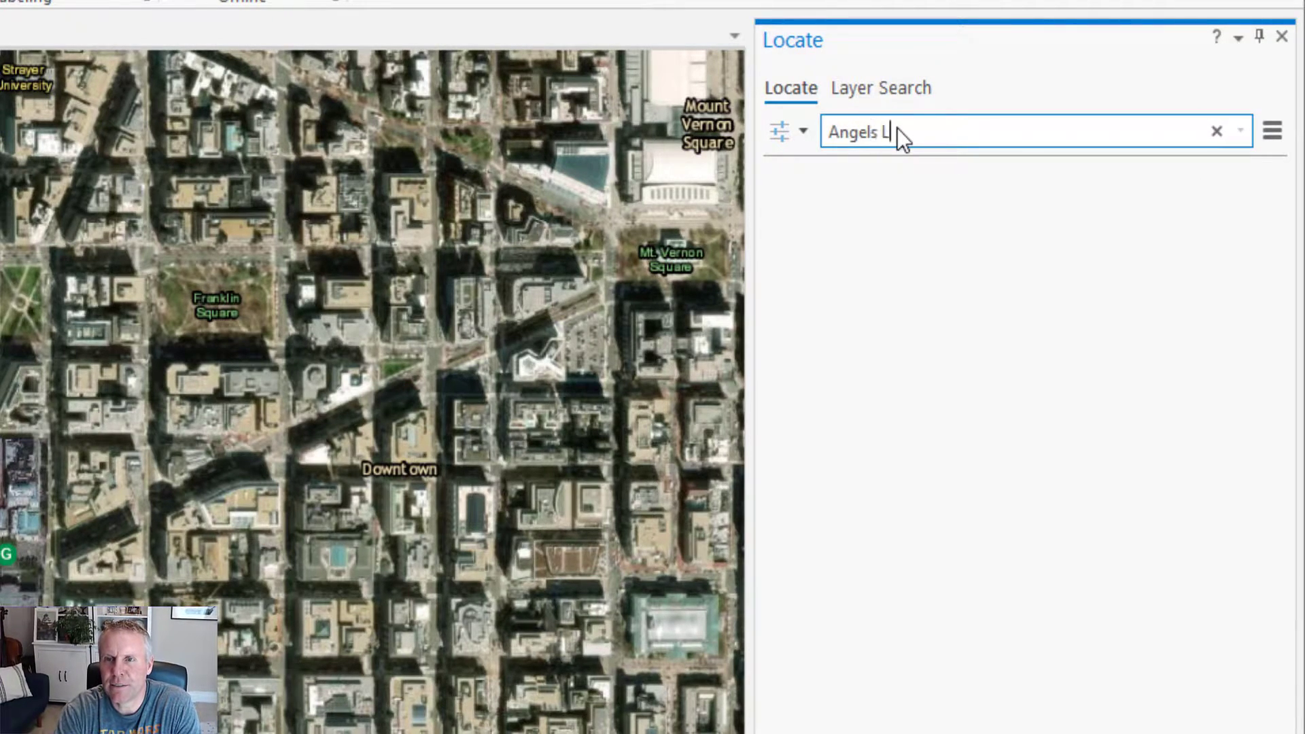
key(Return)
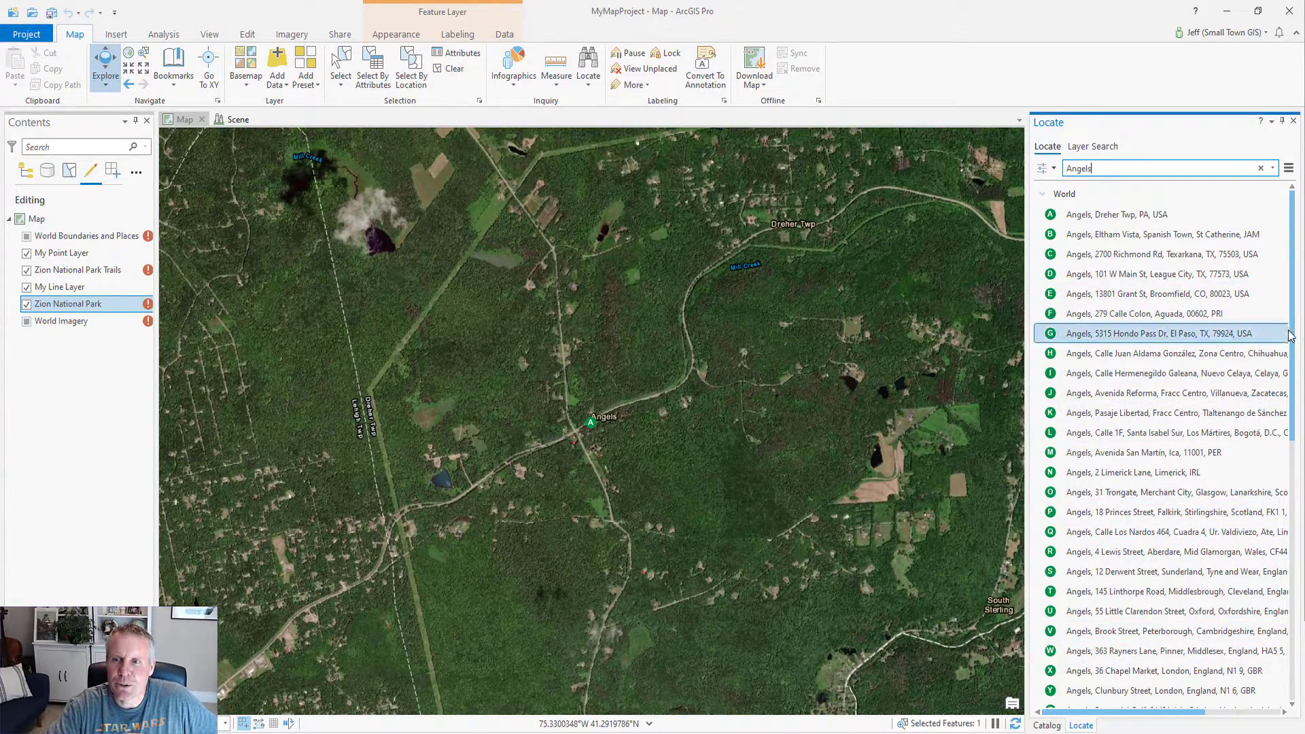
scroll(1285, 490, down, 5)
scroll(1284, 490, down, 5)
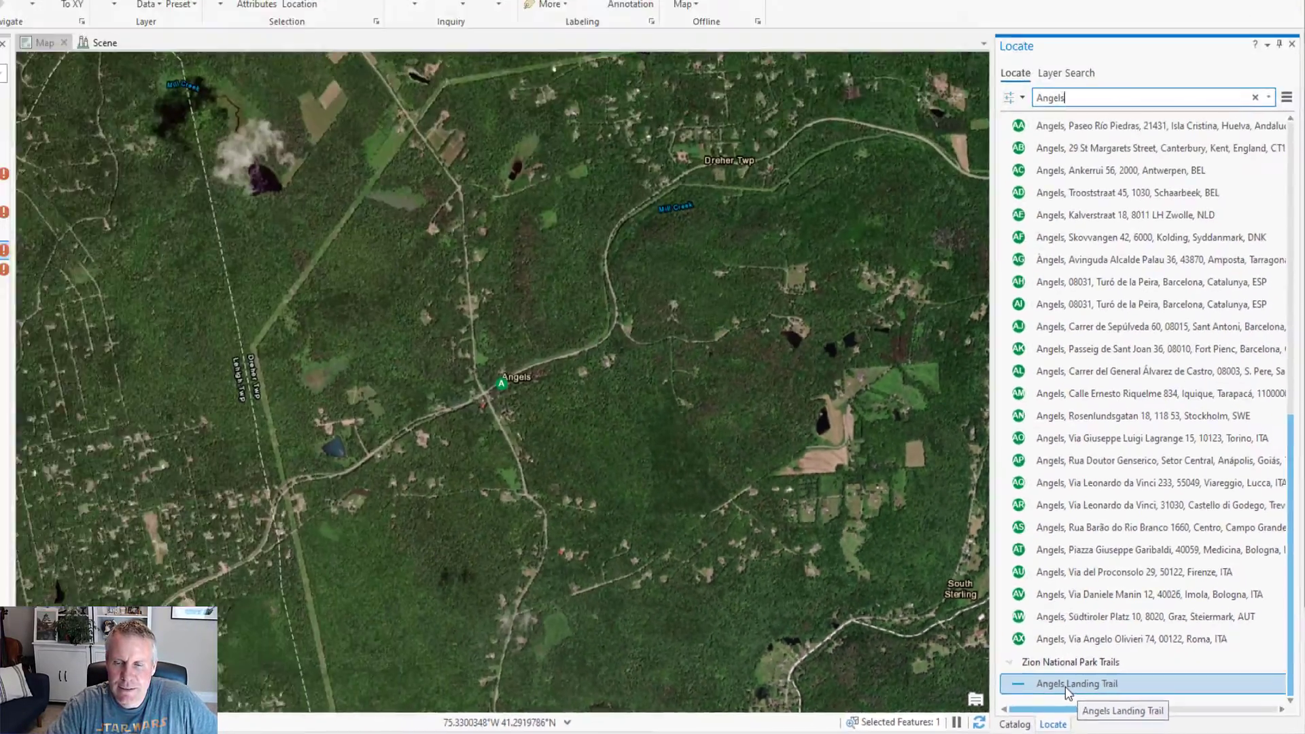
click(761, 627)
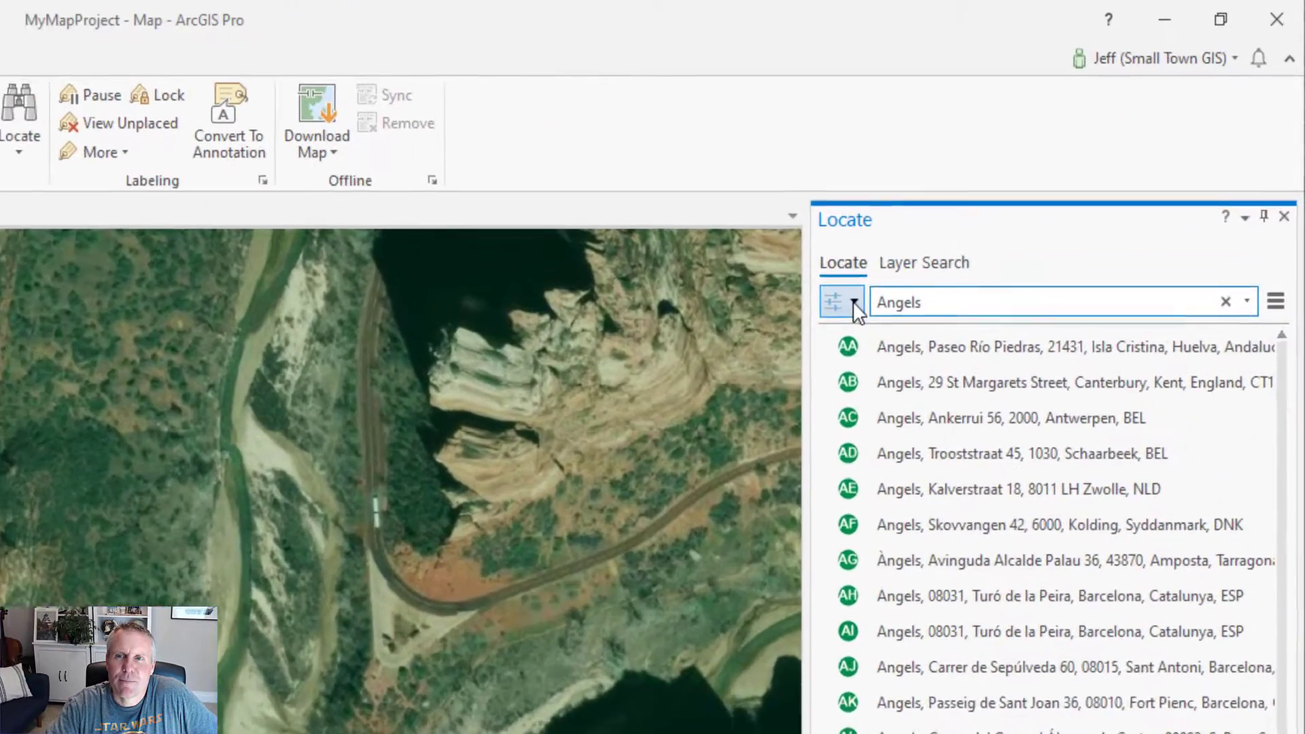
Move the Zion National Park Trails provider to the top of the provider list
click(854, 305)
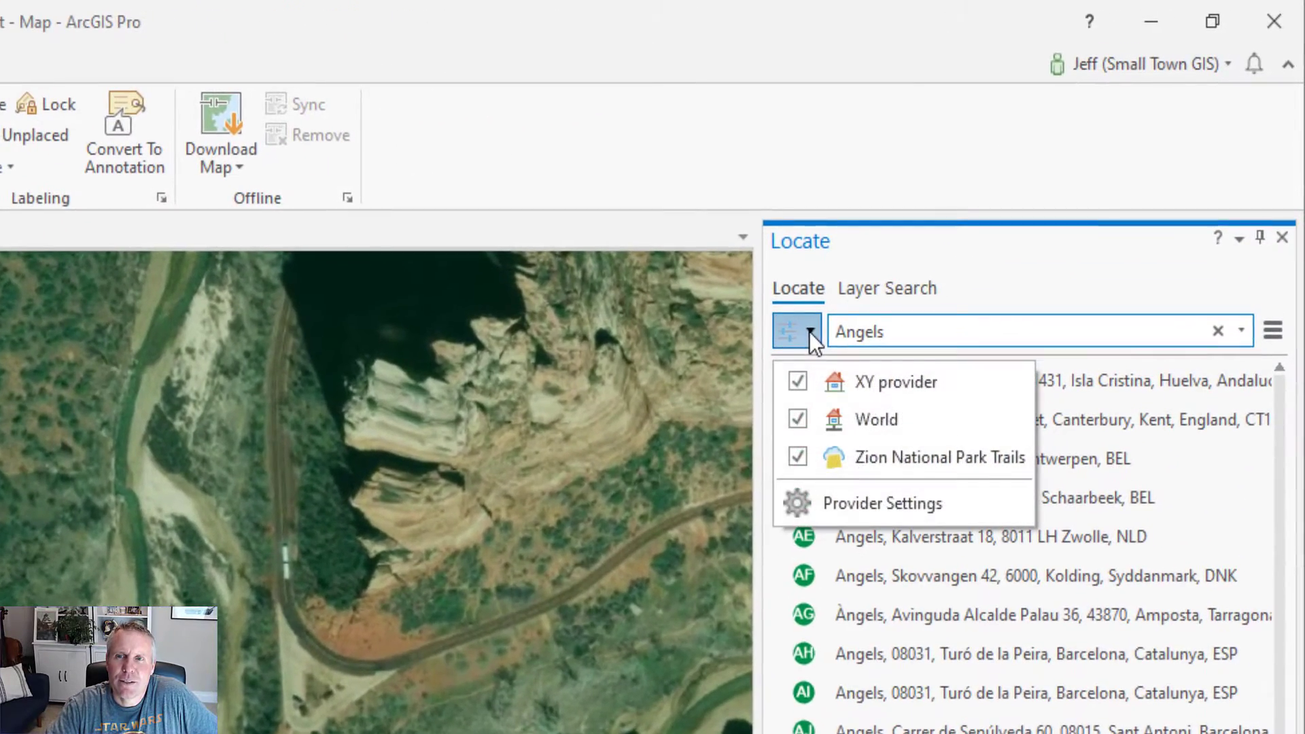
click(907, 466)
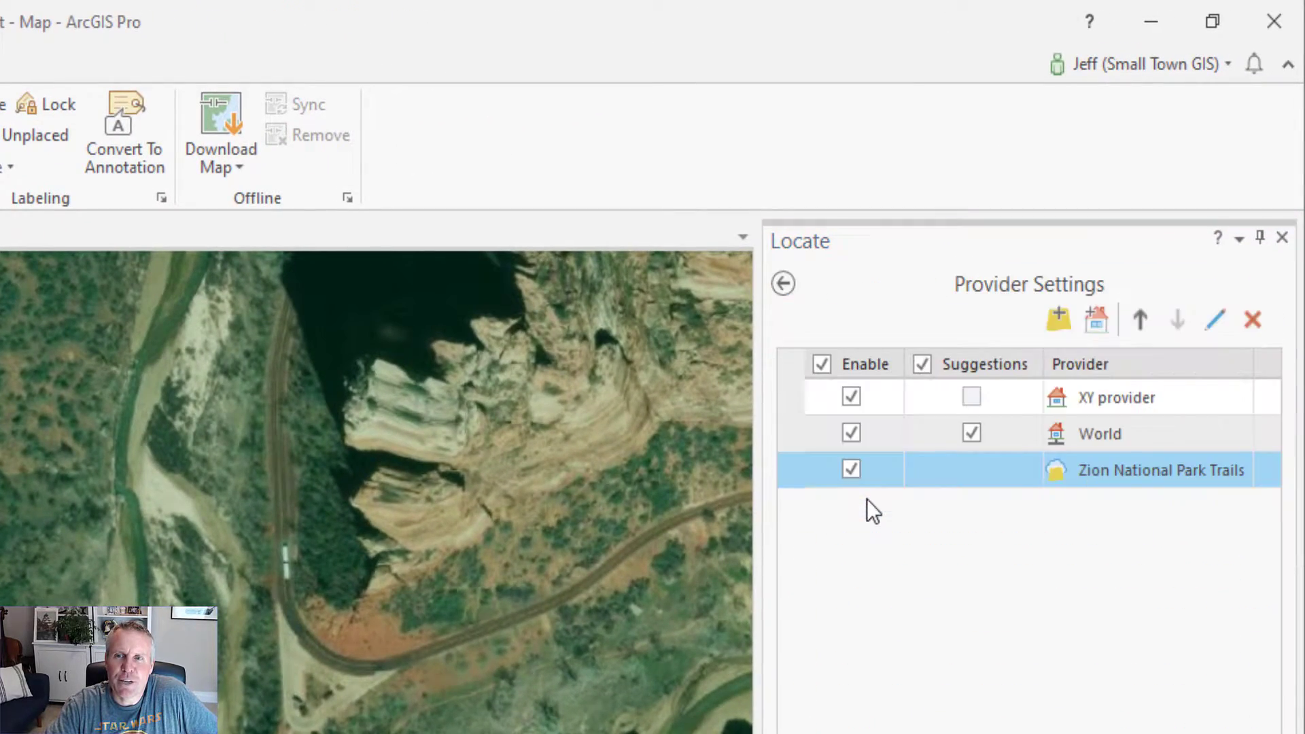
click(787, 474)
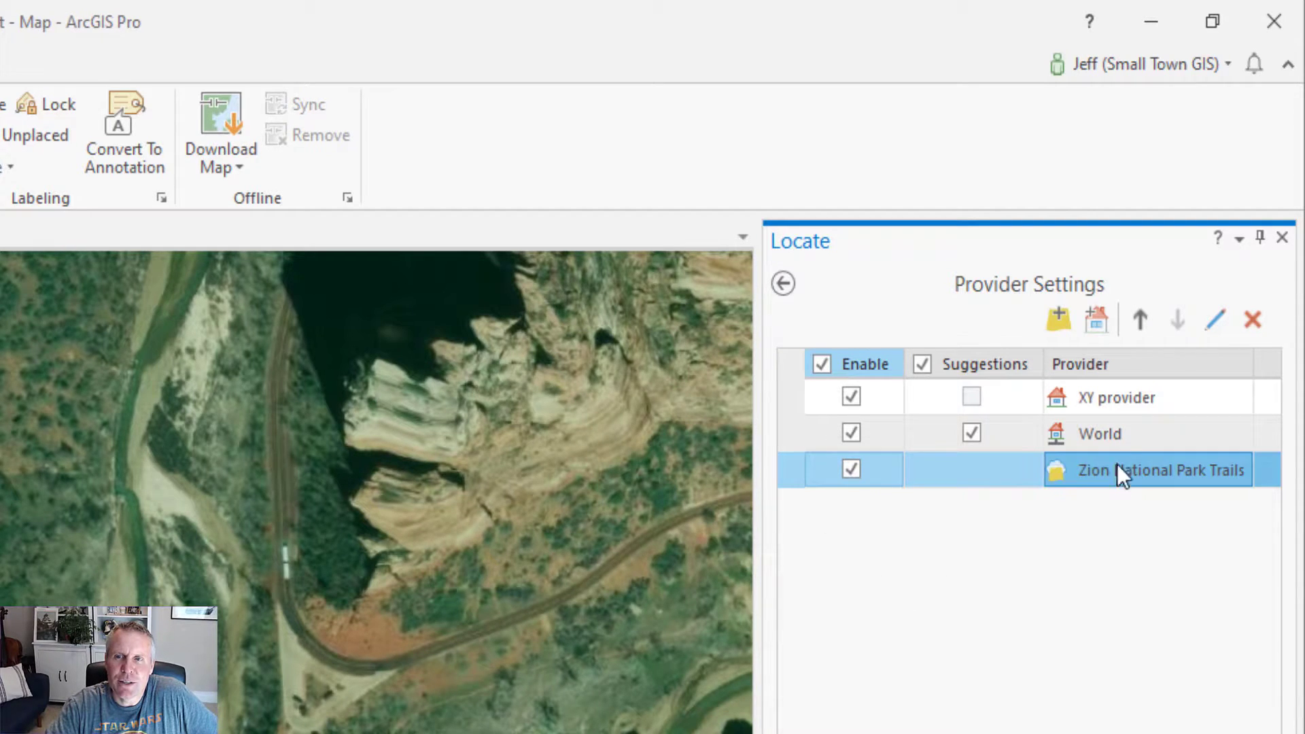
click(1147, 321)
click(1148, 321)
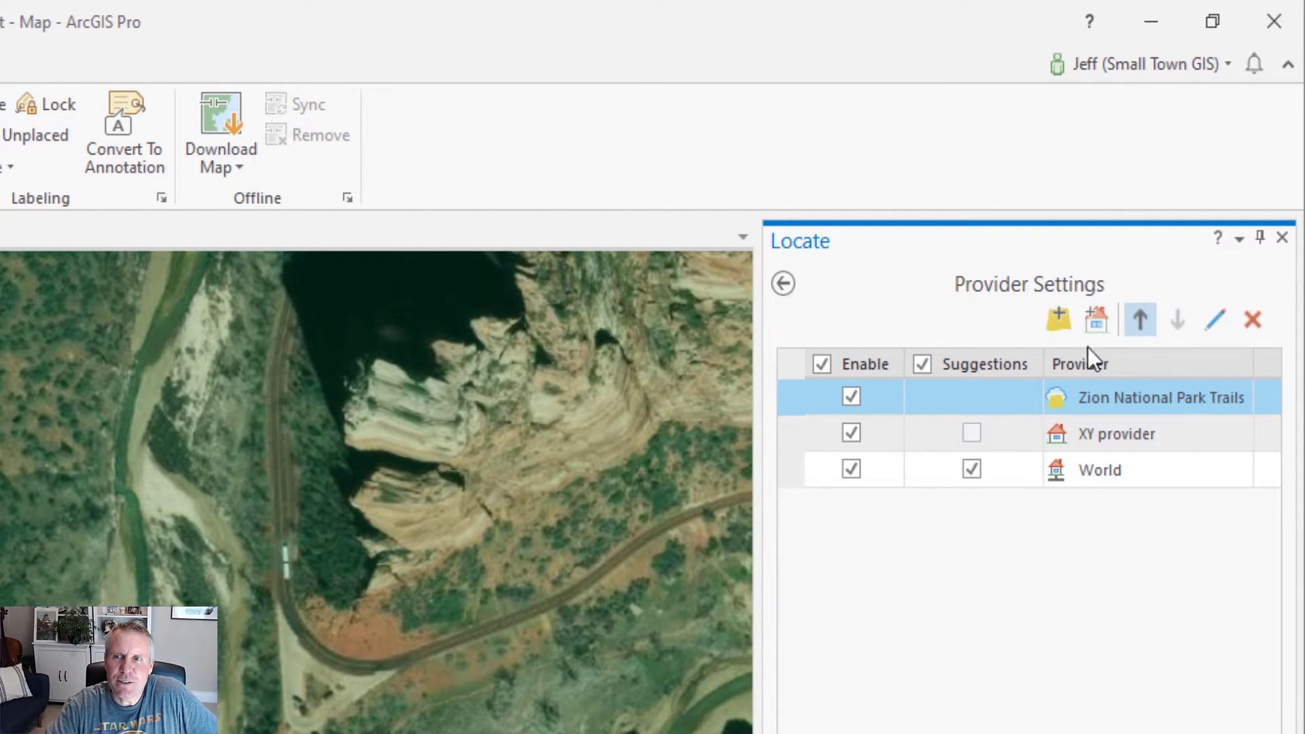
click(782, 285)
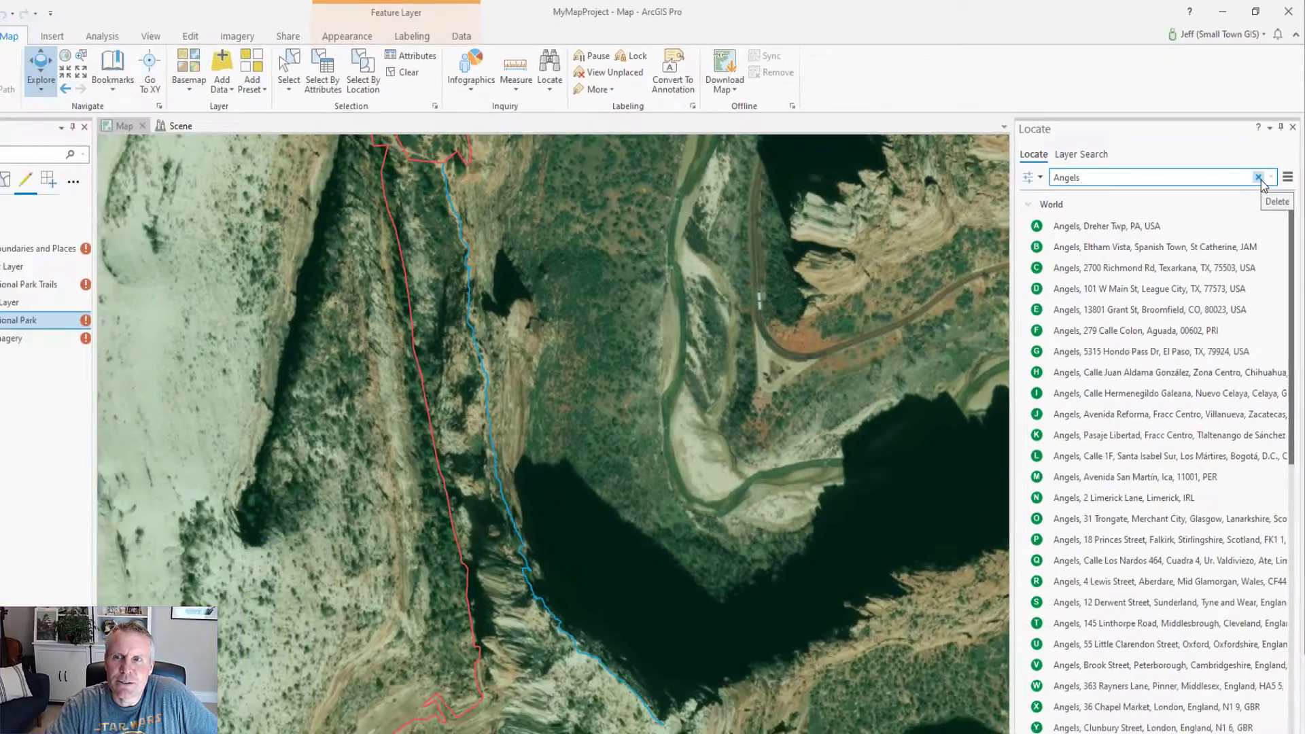
Rerun the 'Angels' search and zoom to Angels Landing Trail, now listed first
click(1218, 331)
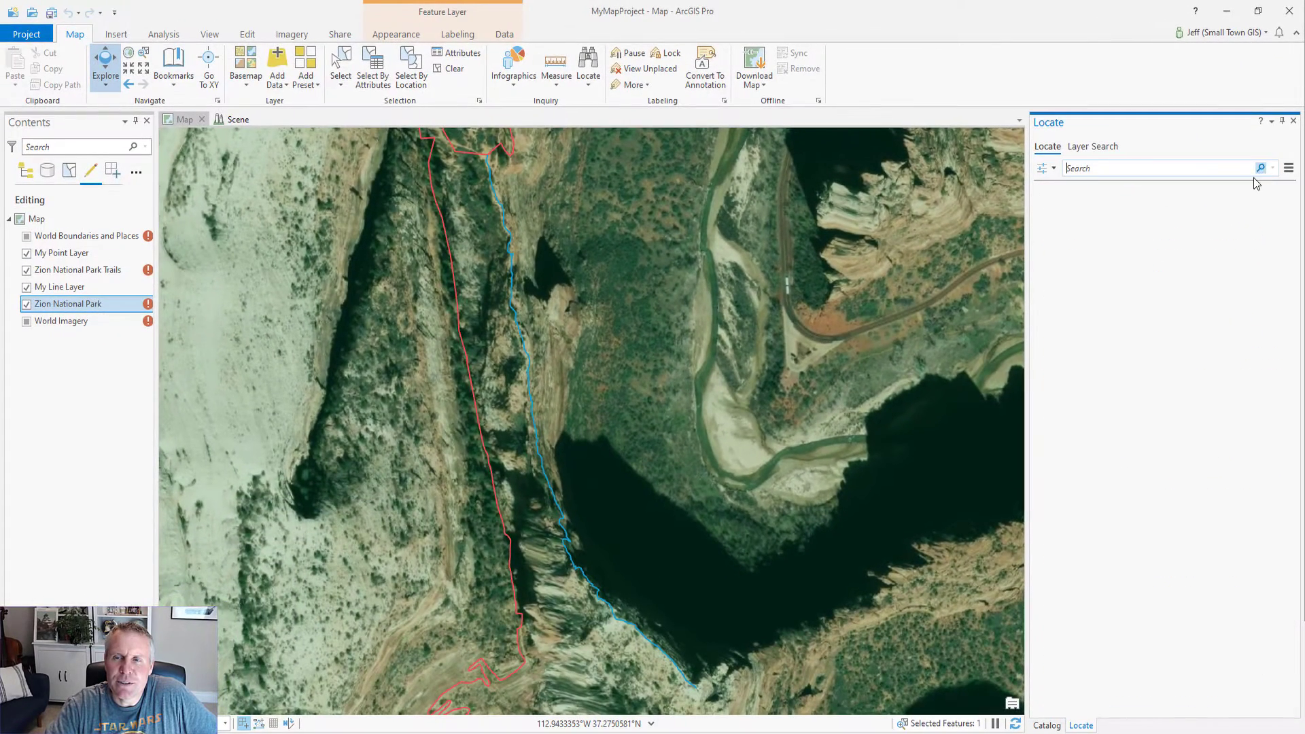
text(Angels)
key(Return)
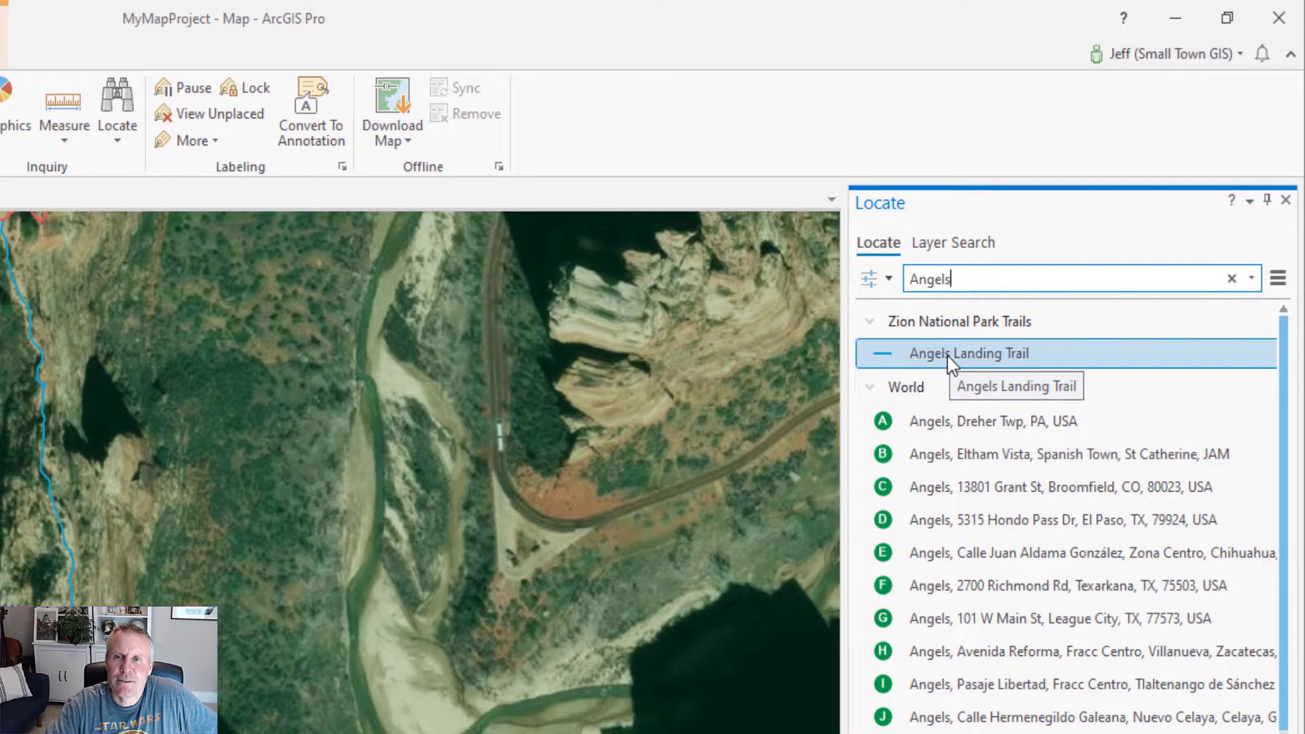
click(950, 360)
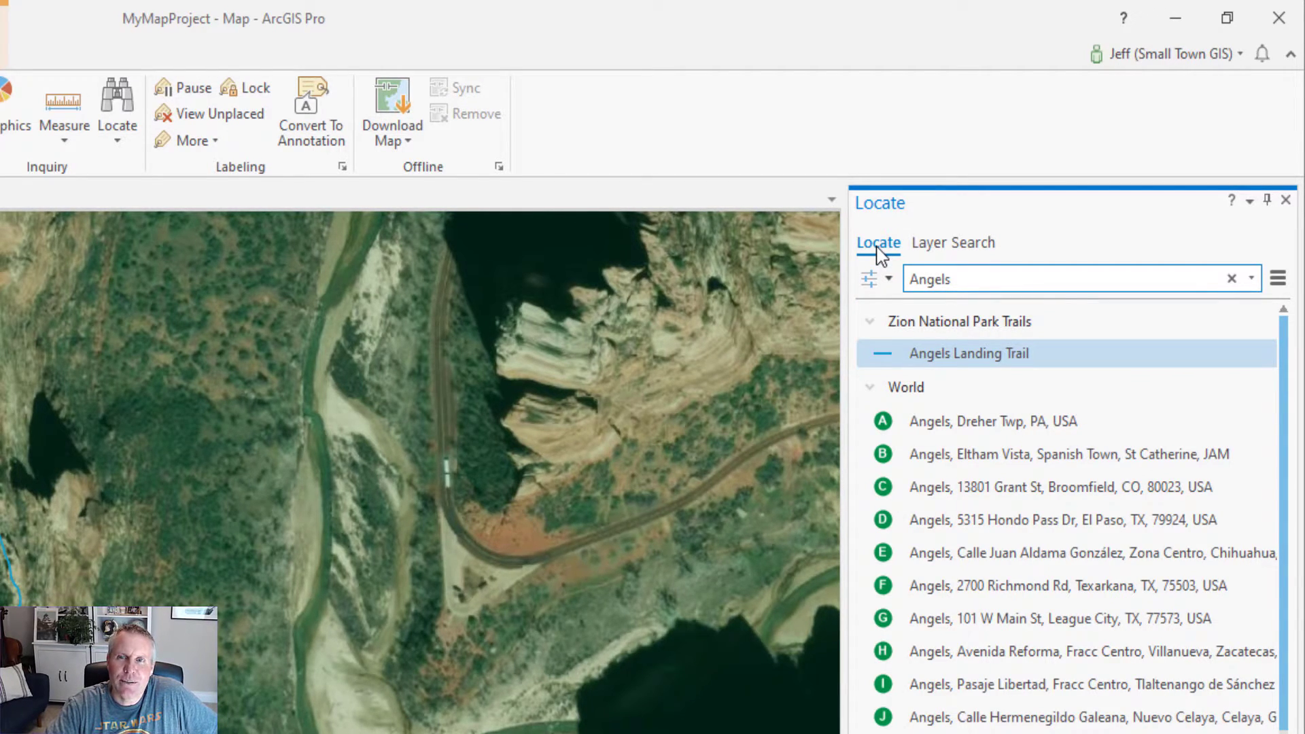
Run a layer search for 'grotto' and zoom the map to Grotto Trail
click(964, 244)
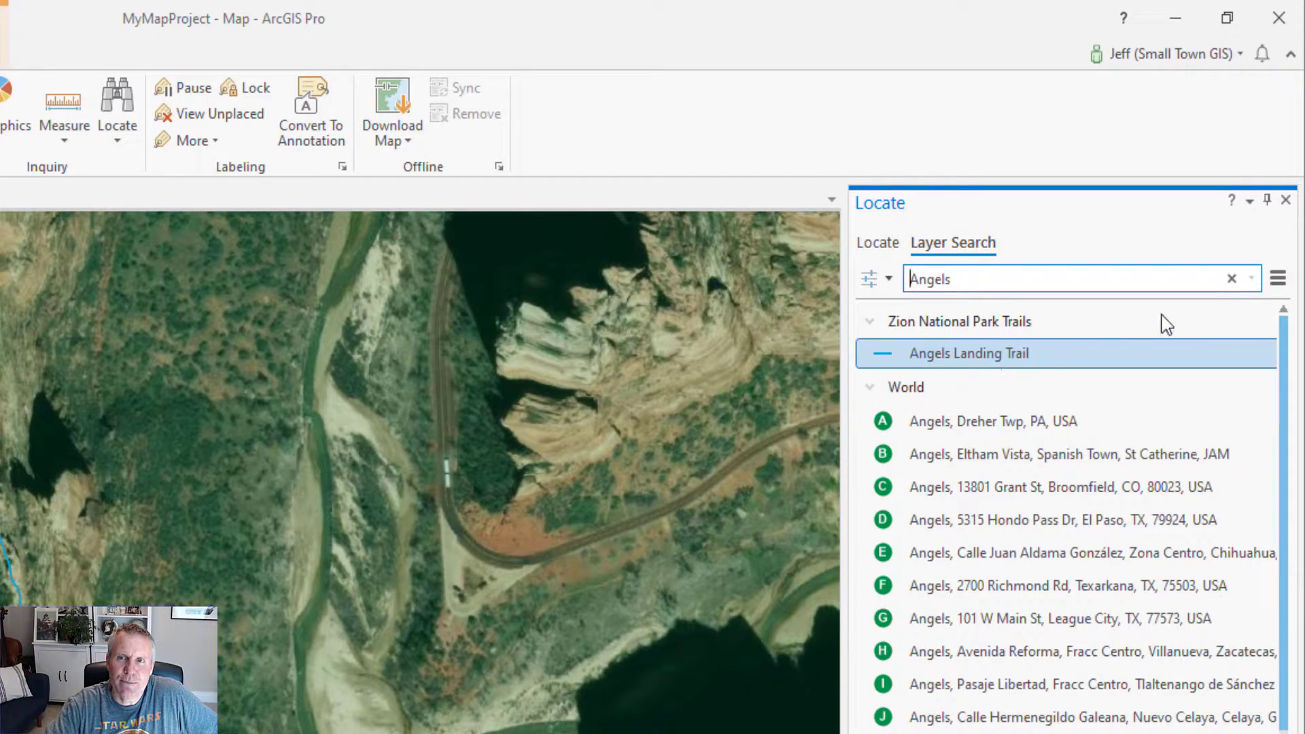
click(1232, 279)
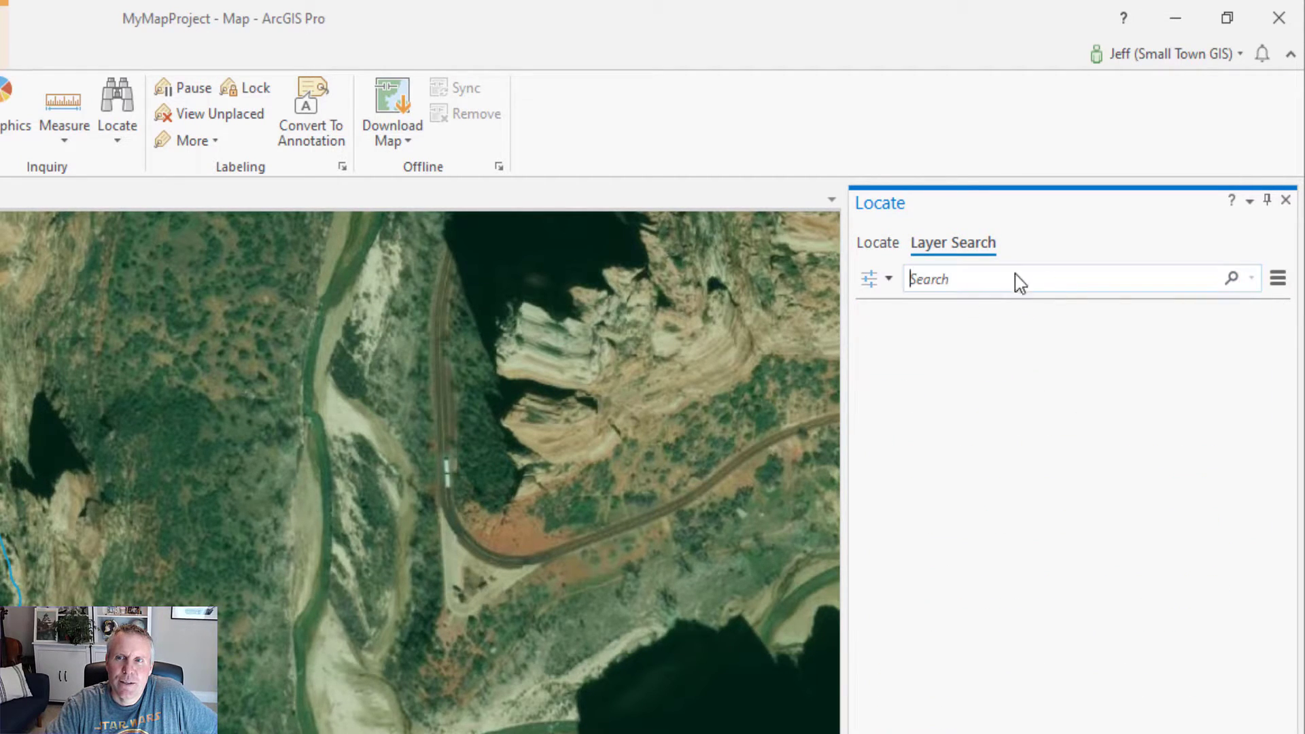
click(967, 276)
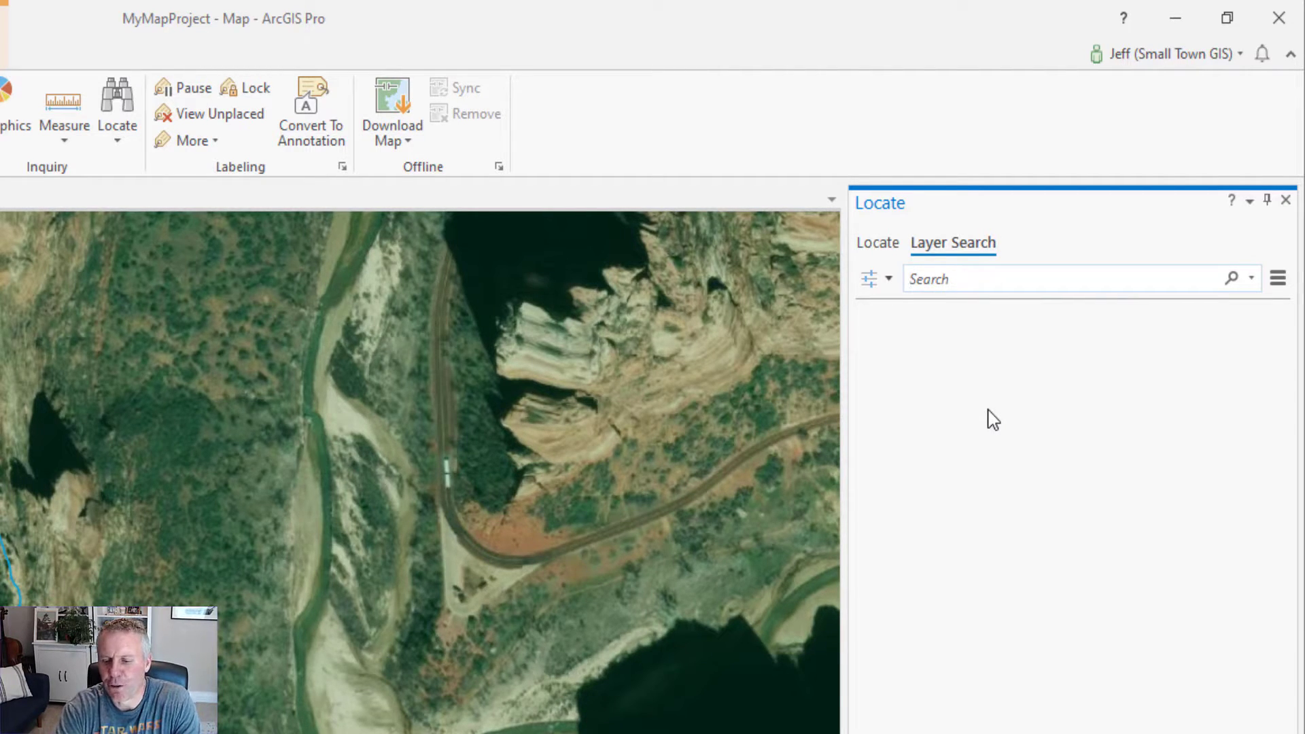
text(grott)
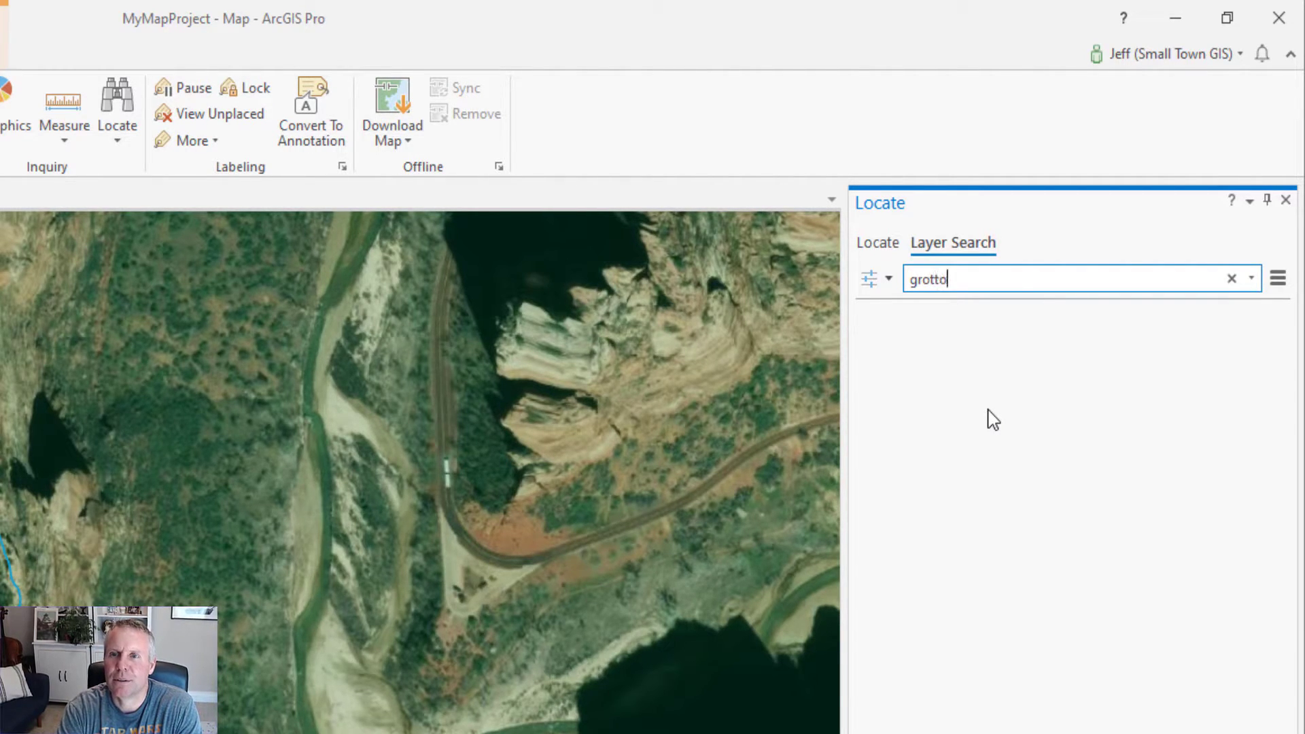
text(o)
key(Return)
click(998, 397)
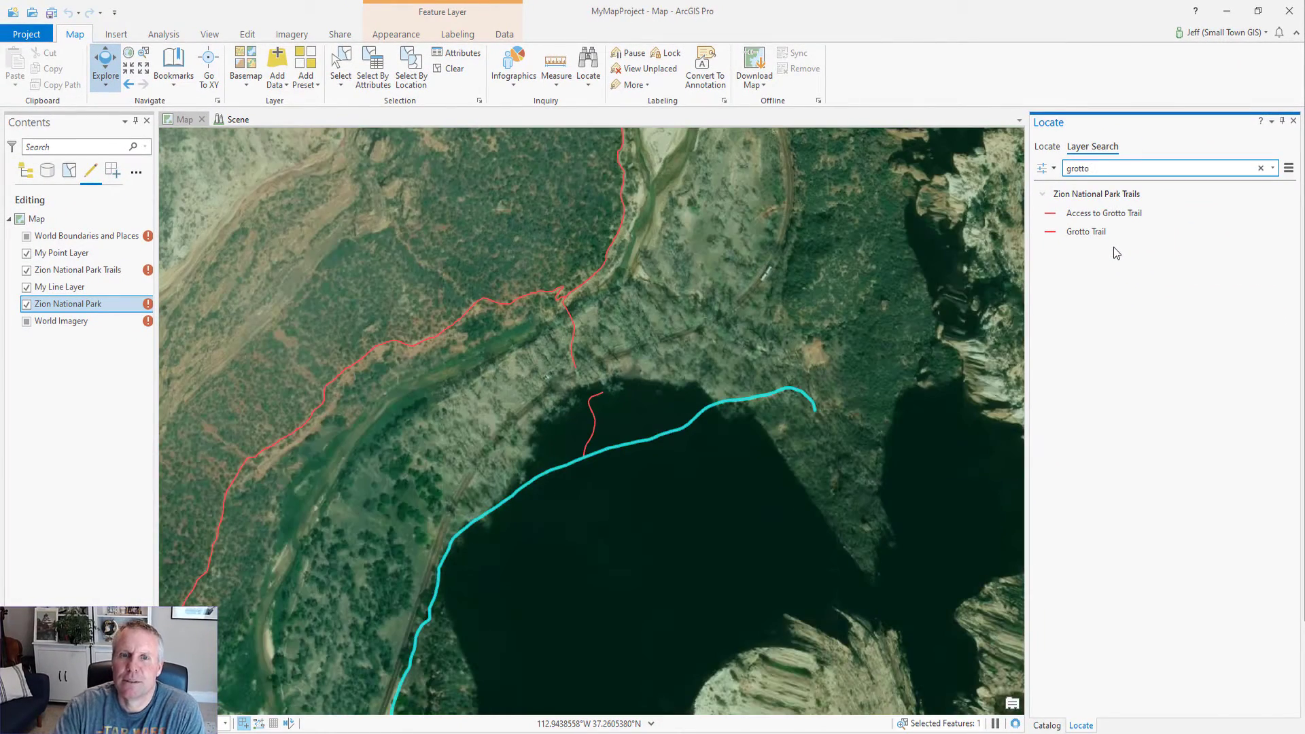
click(1107, 234)
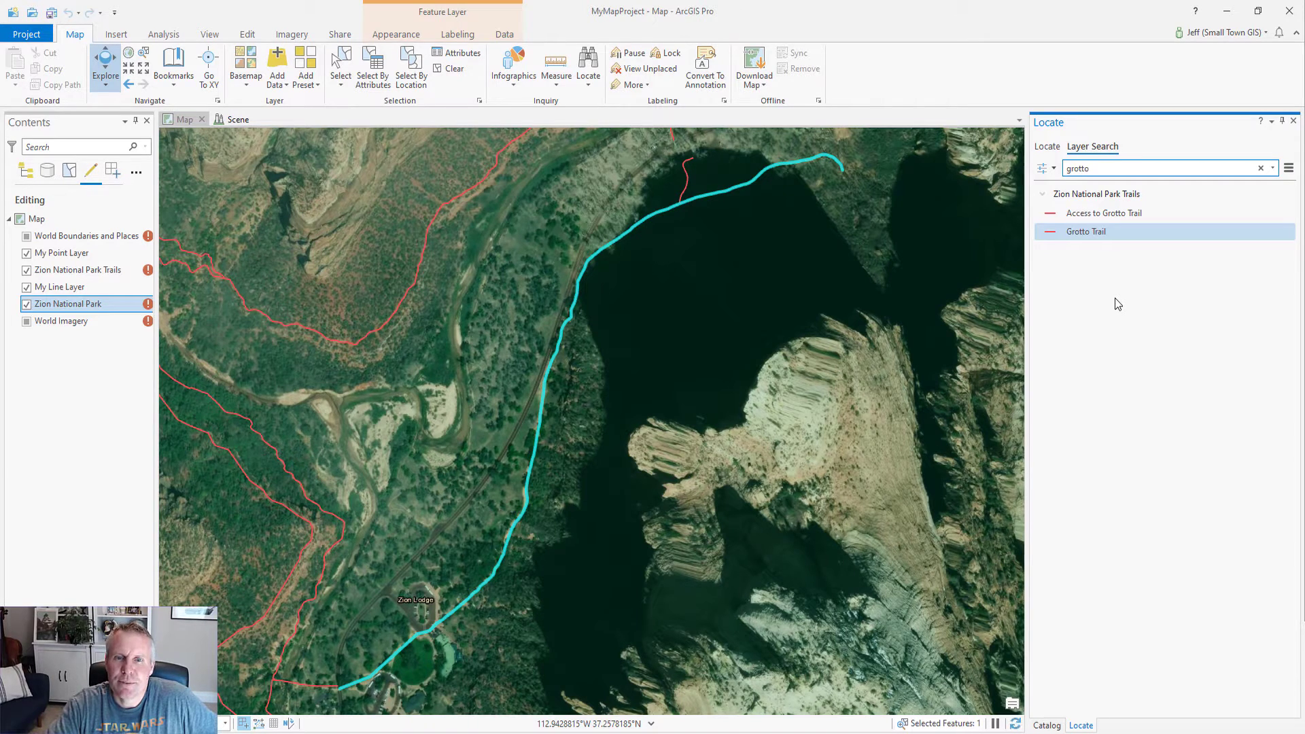
click(1055, 157)
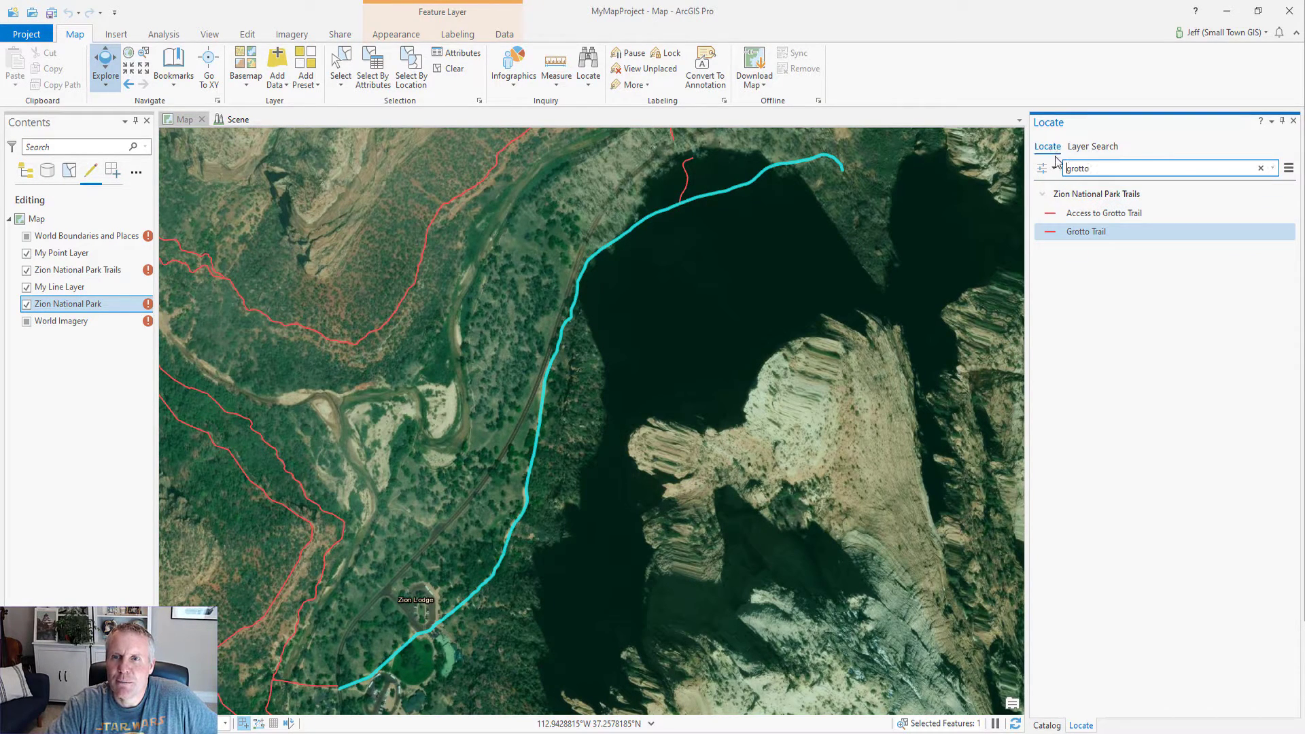
Search 'grotto' across all providers and zoom the map to the Grotto Trail result
click(1261, 167)
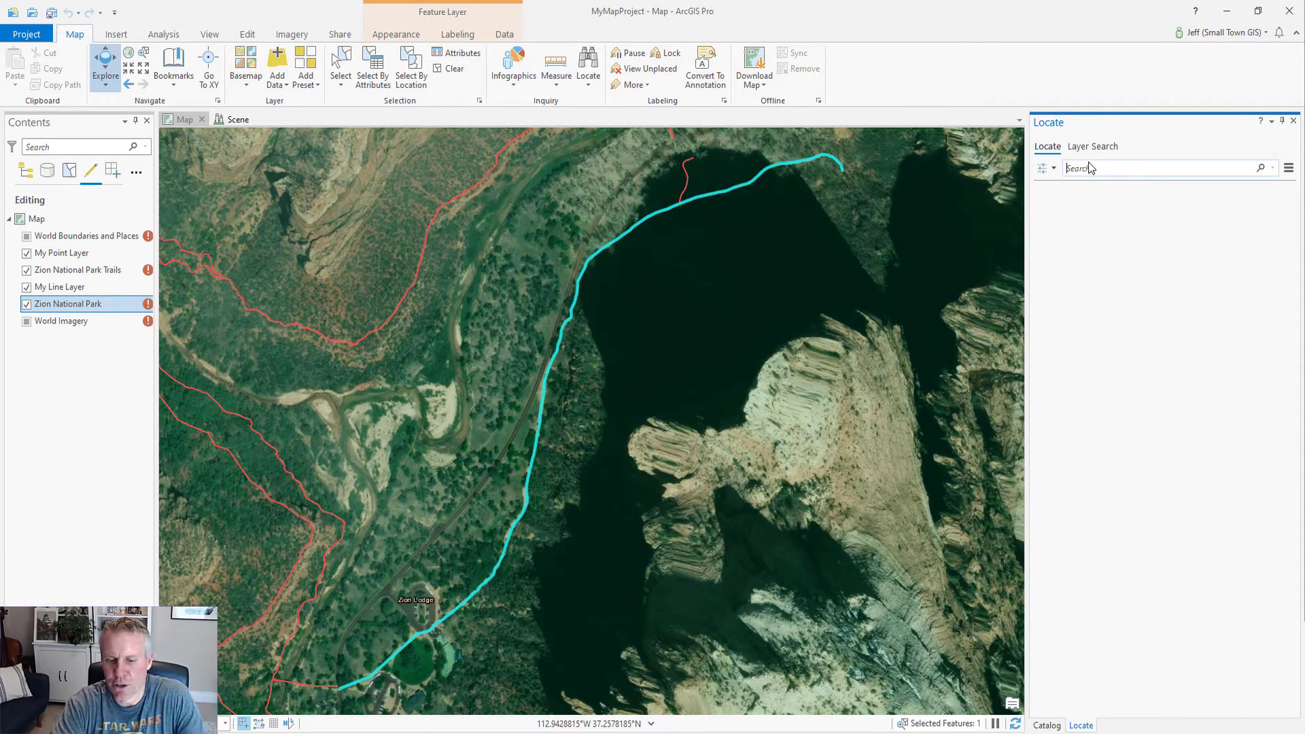
text(grotto)
key(Return)
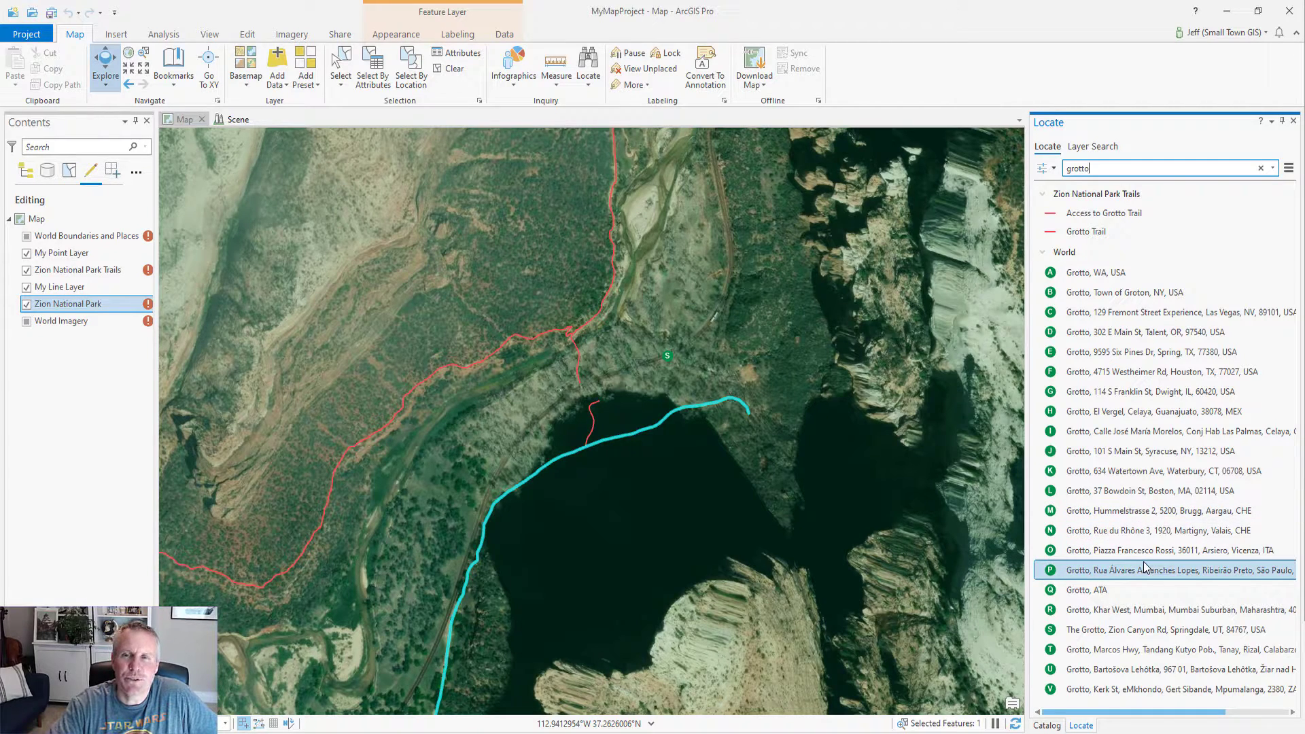
click(1249, 231)
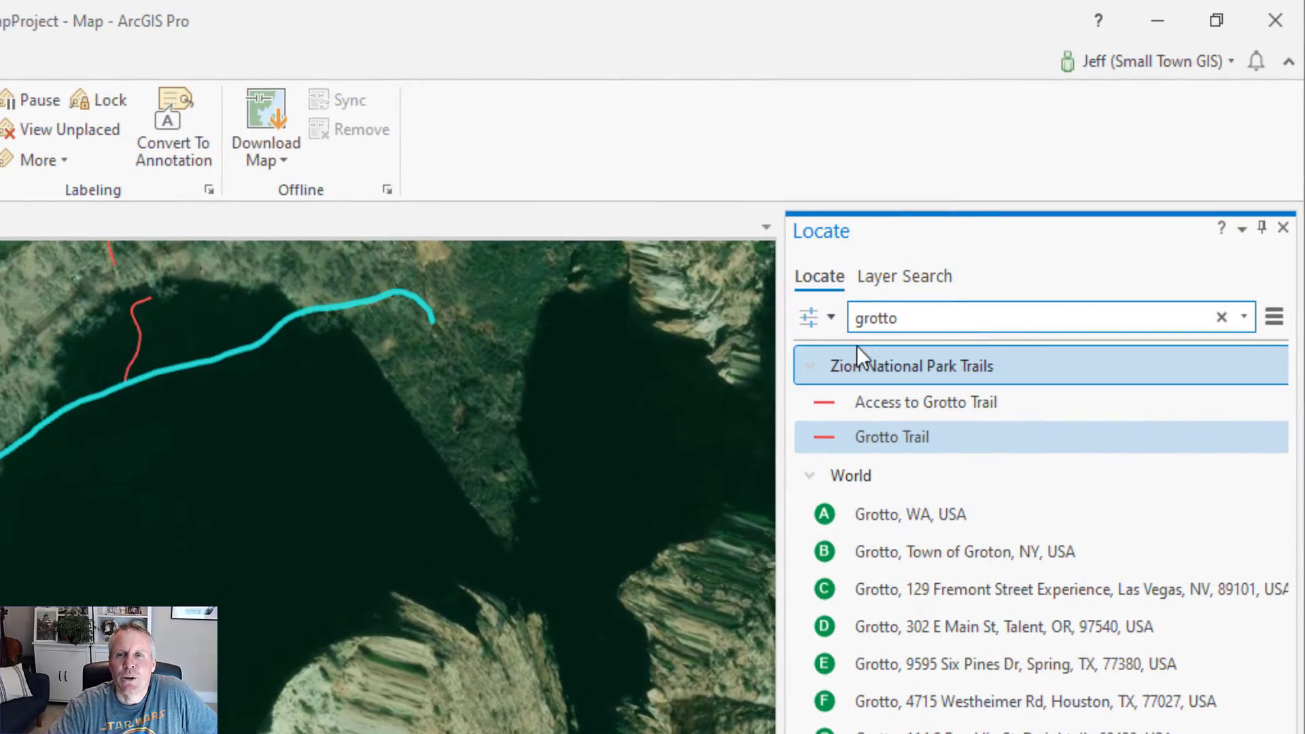
Add the Zion National Park layer as a new locator provider in Provider Settings
click(822, 317)
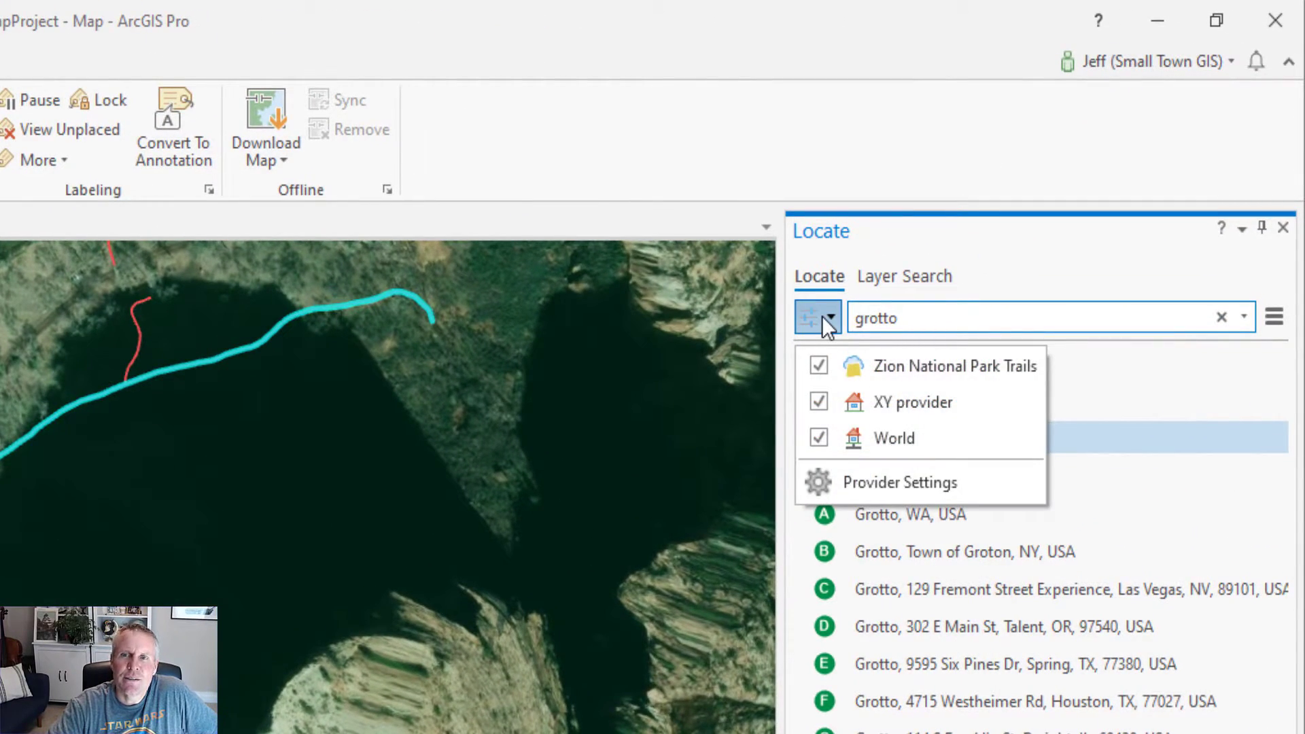
click(877, 484)
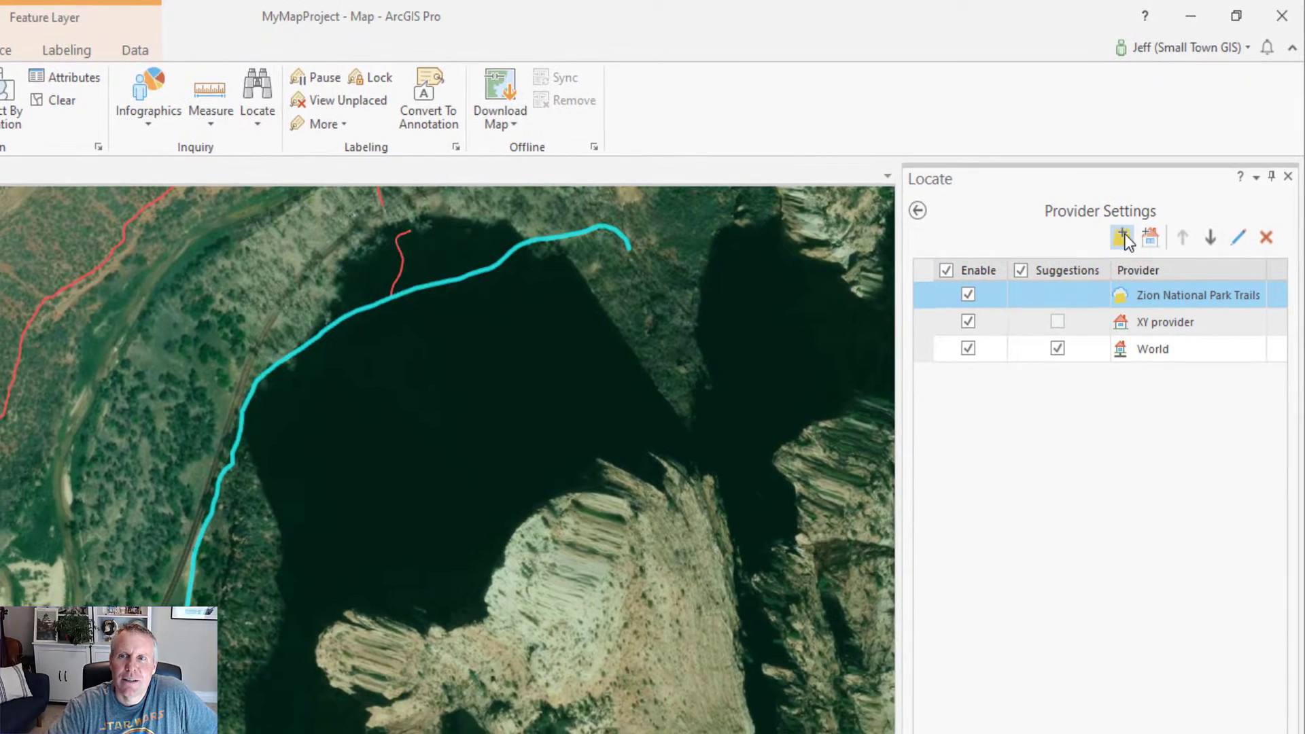
click(1069, 306)
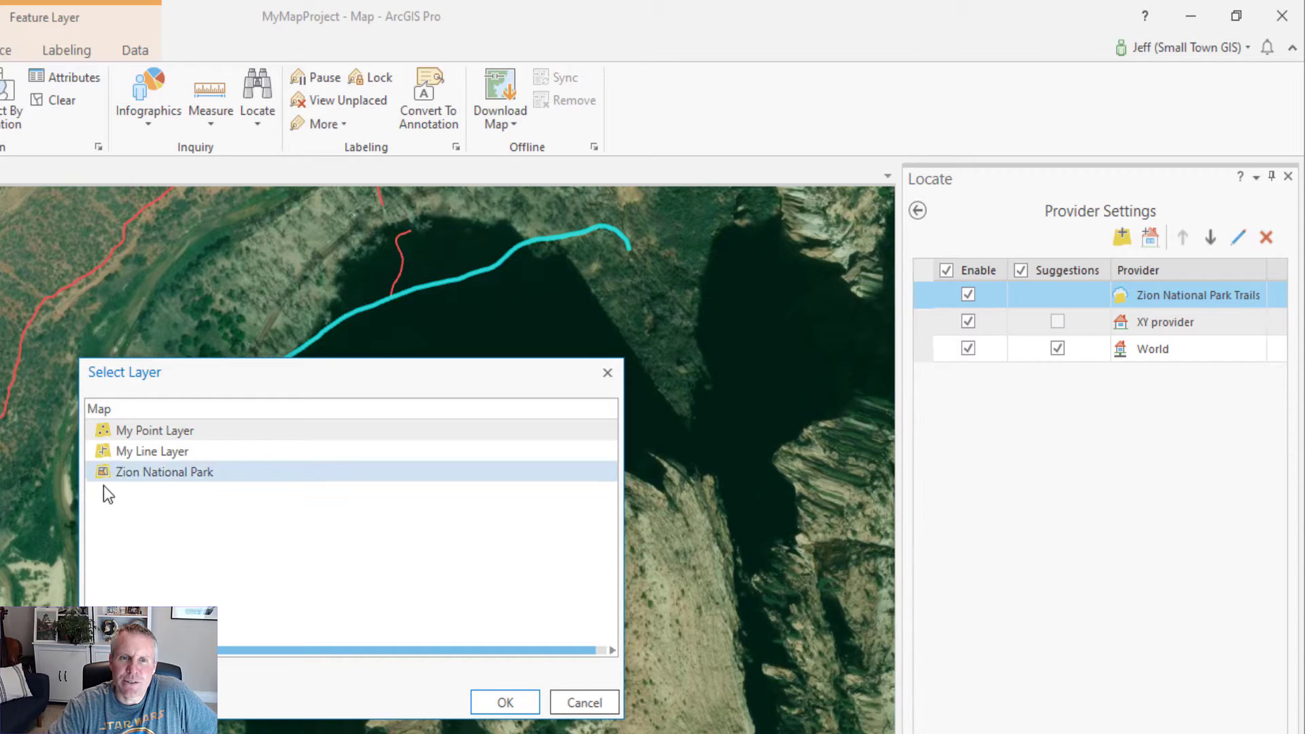
click(165, 476)
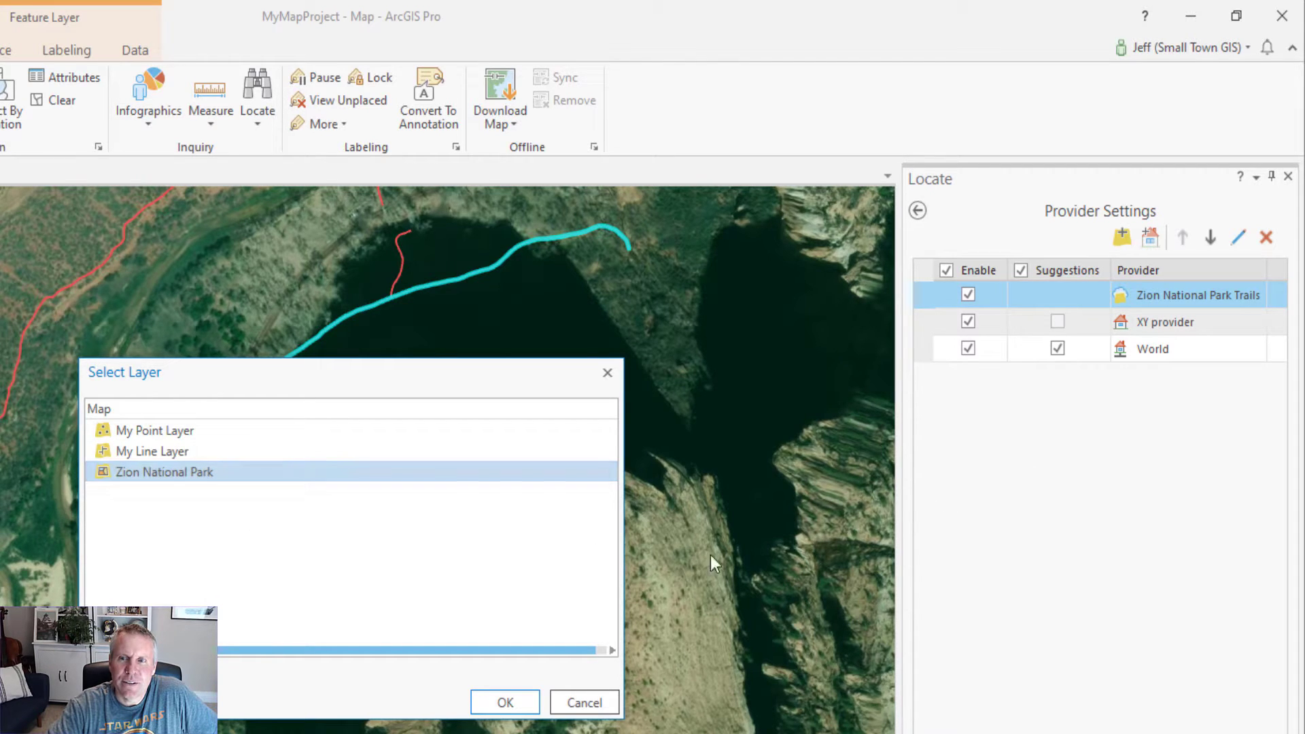
click(504, 700)
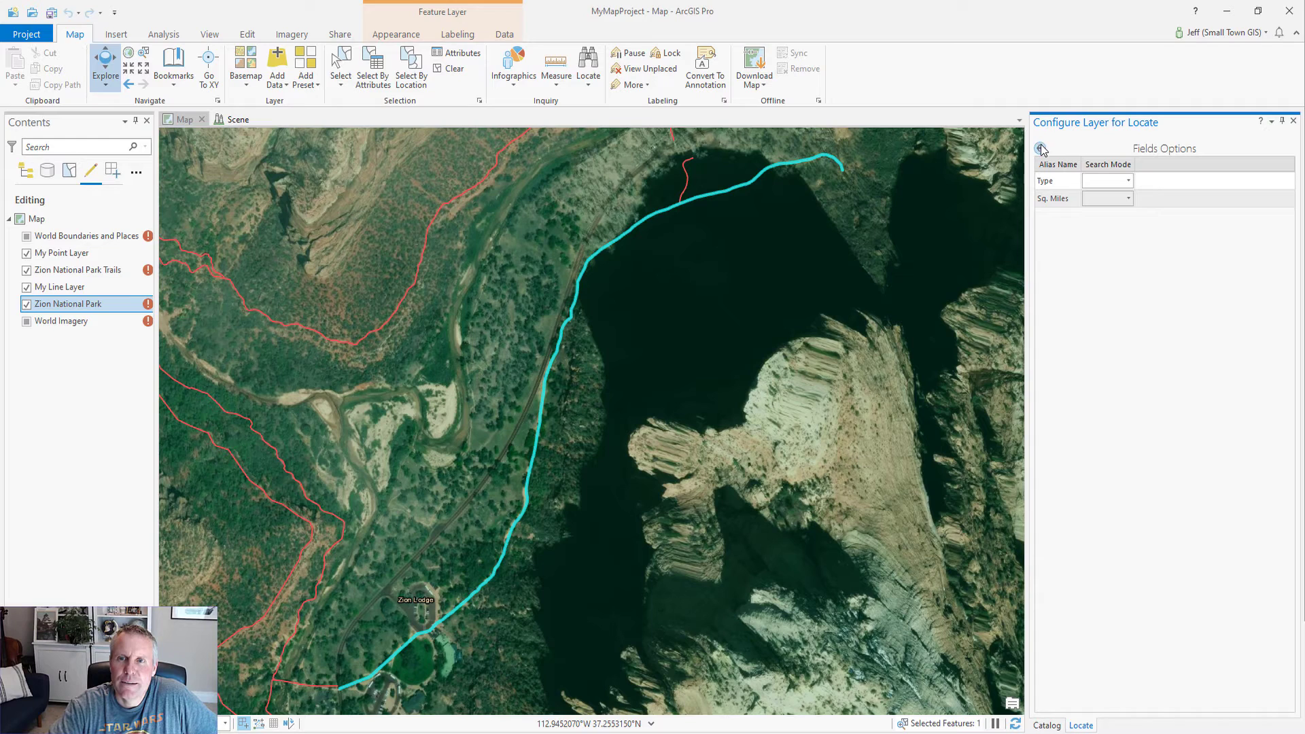
click(1041, 148)
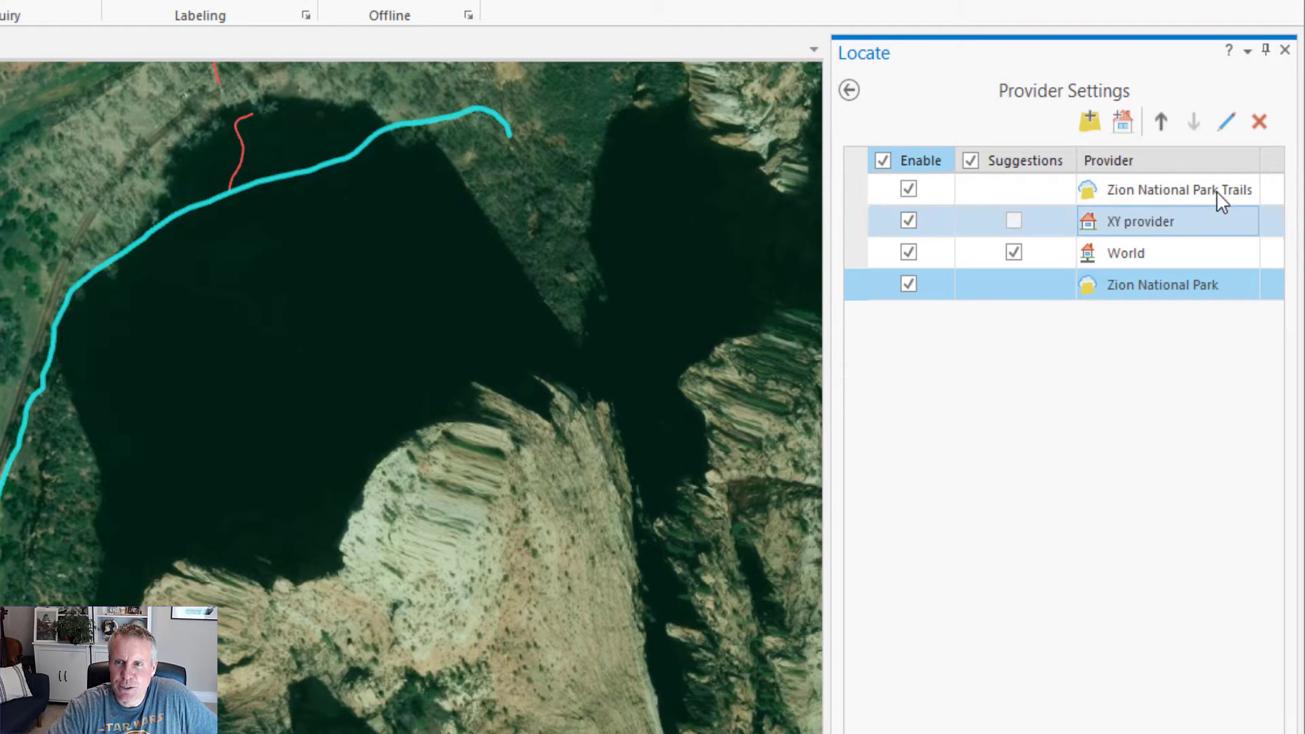
Delete the Zion National Park provider and uncheck Enable for the World provider
click(1259, 123)
click(850, 258)
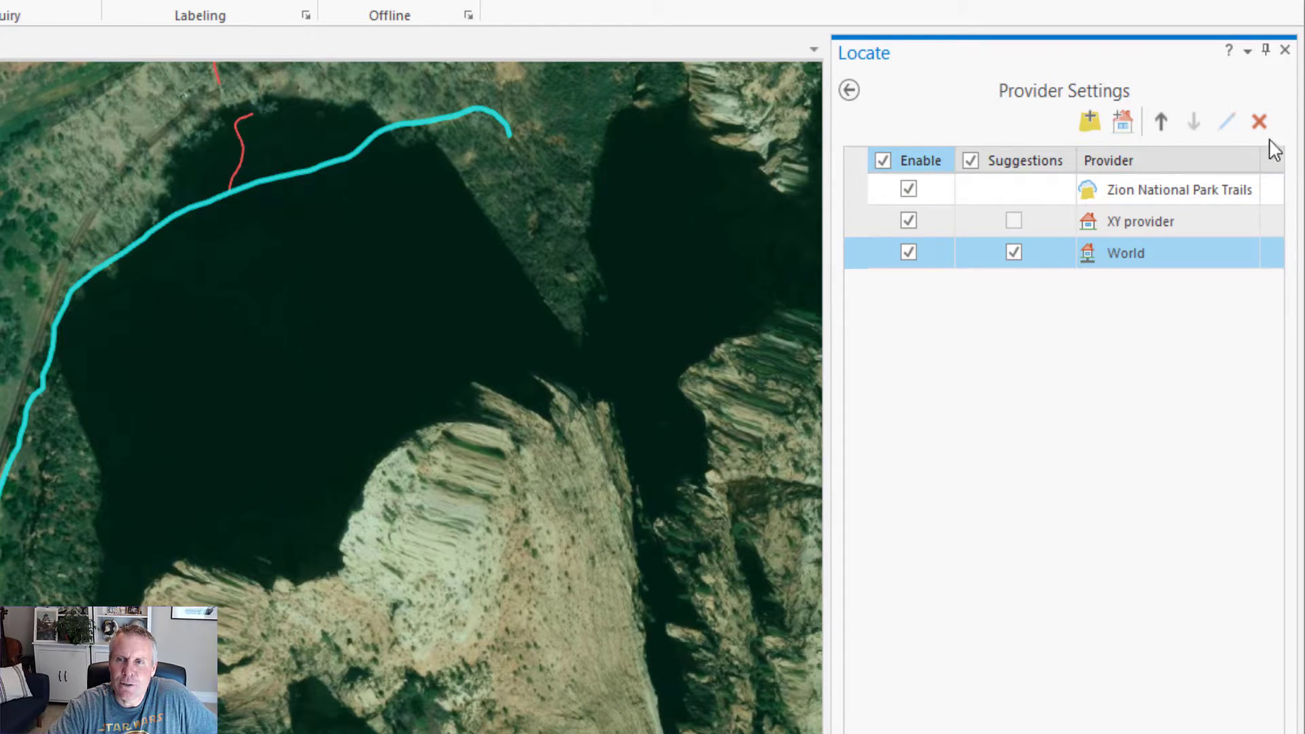
click(913, 264)
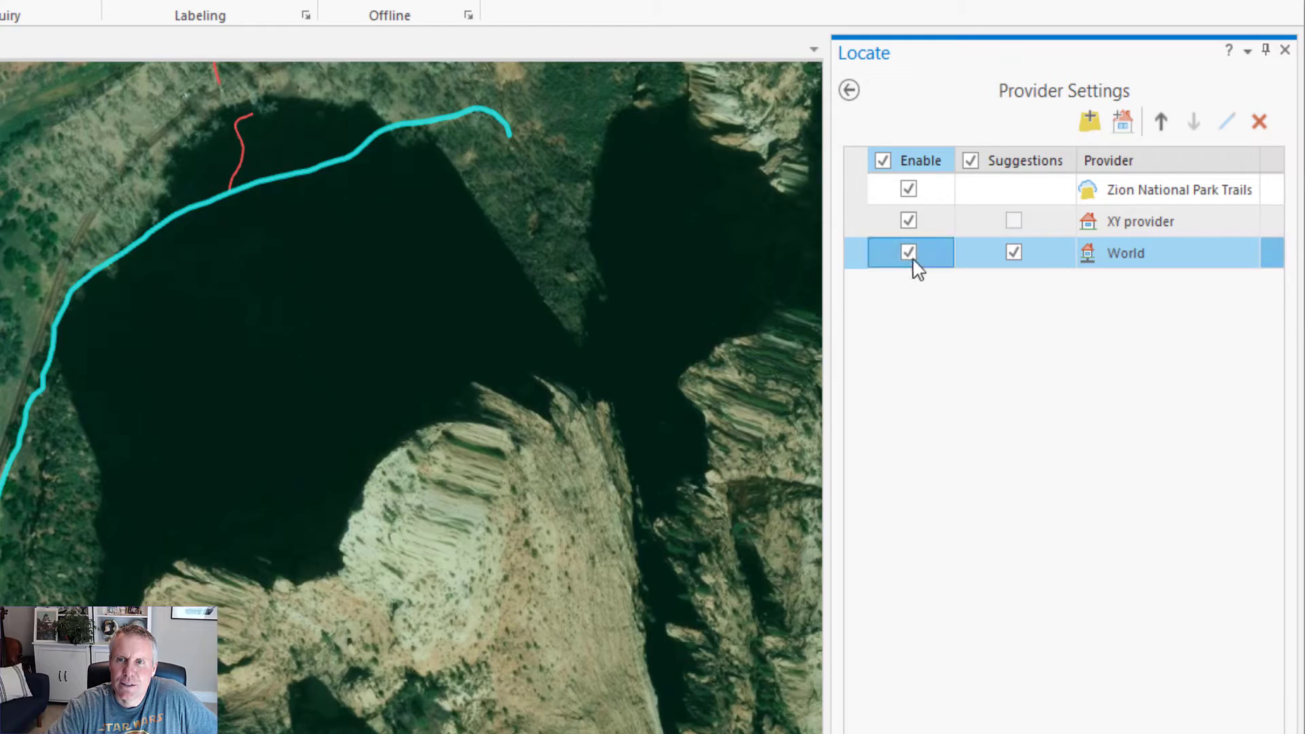
click(910, 253)
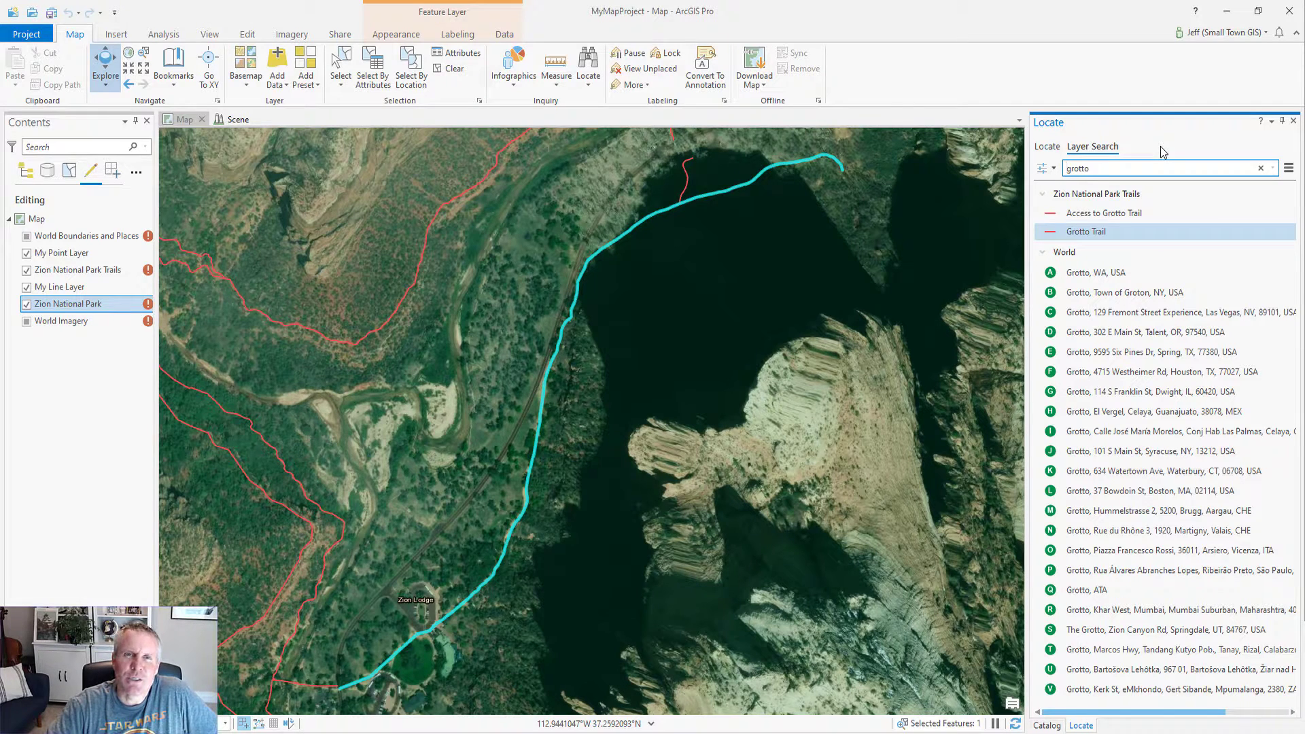
click(1047, 147)
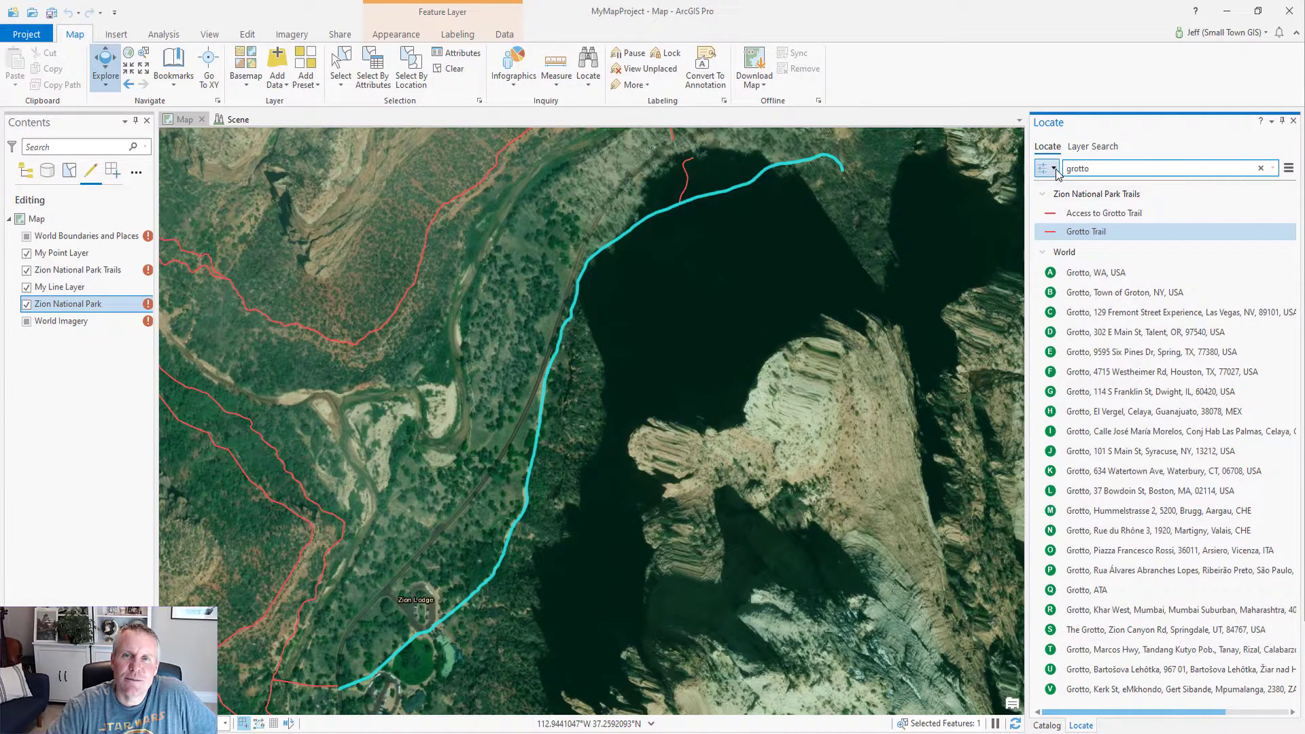
click(1053, 169)
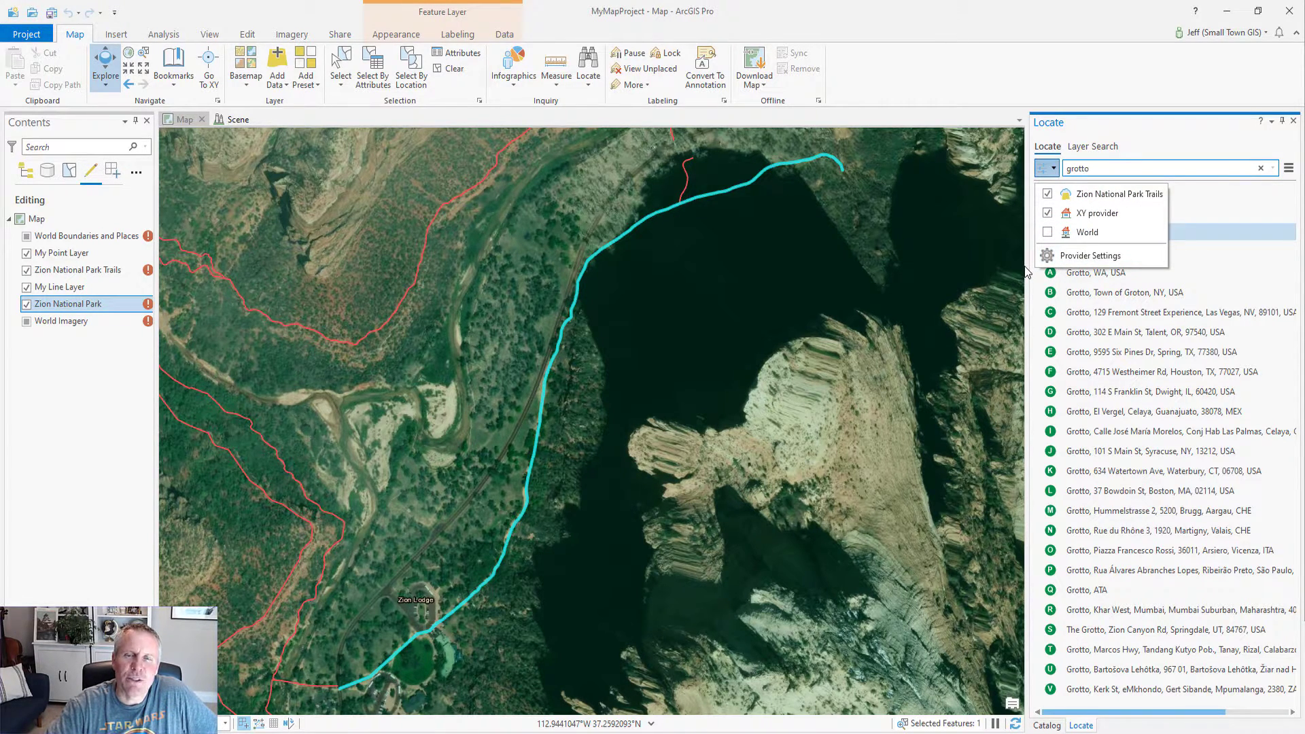
click(1092, 147)
click(1093, 147)
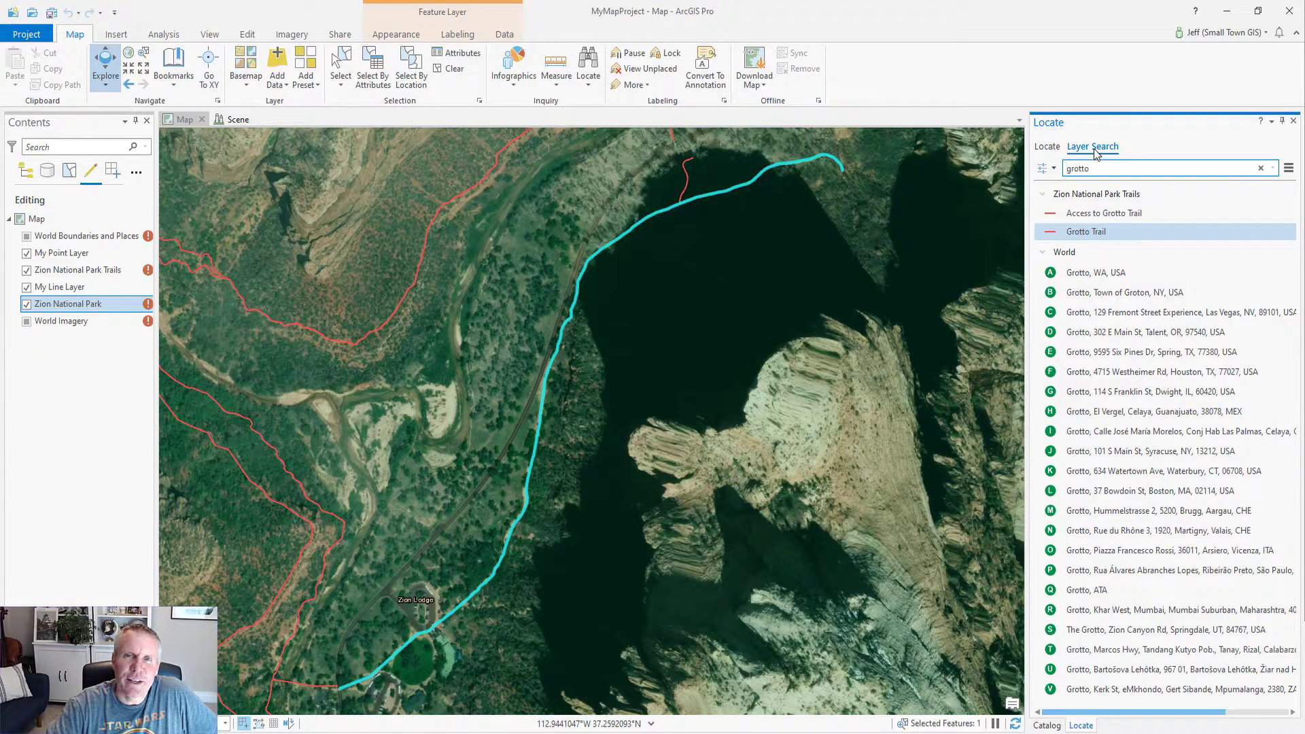
click(1046, 168)
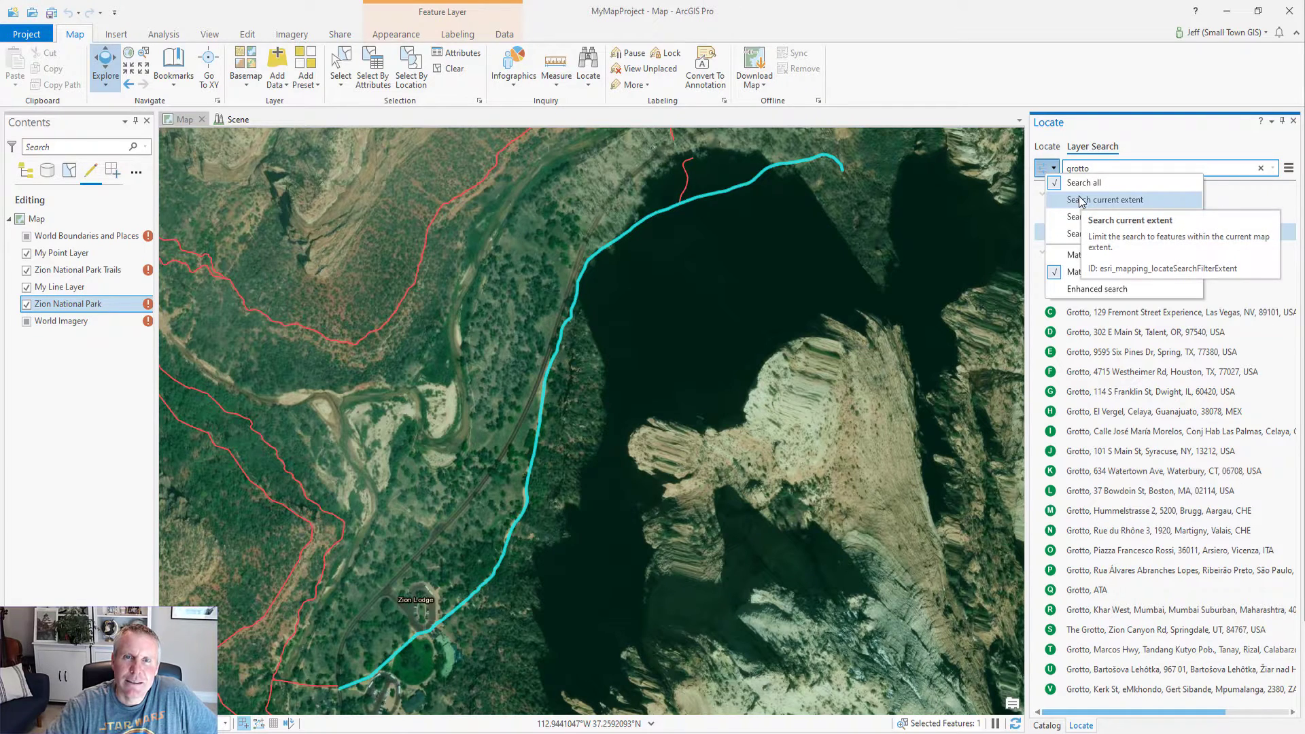
click(1051, 147)
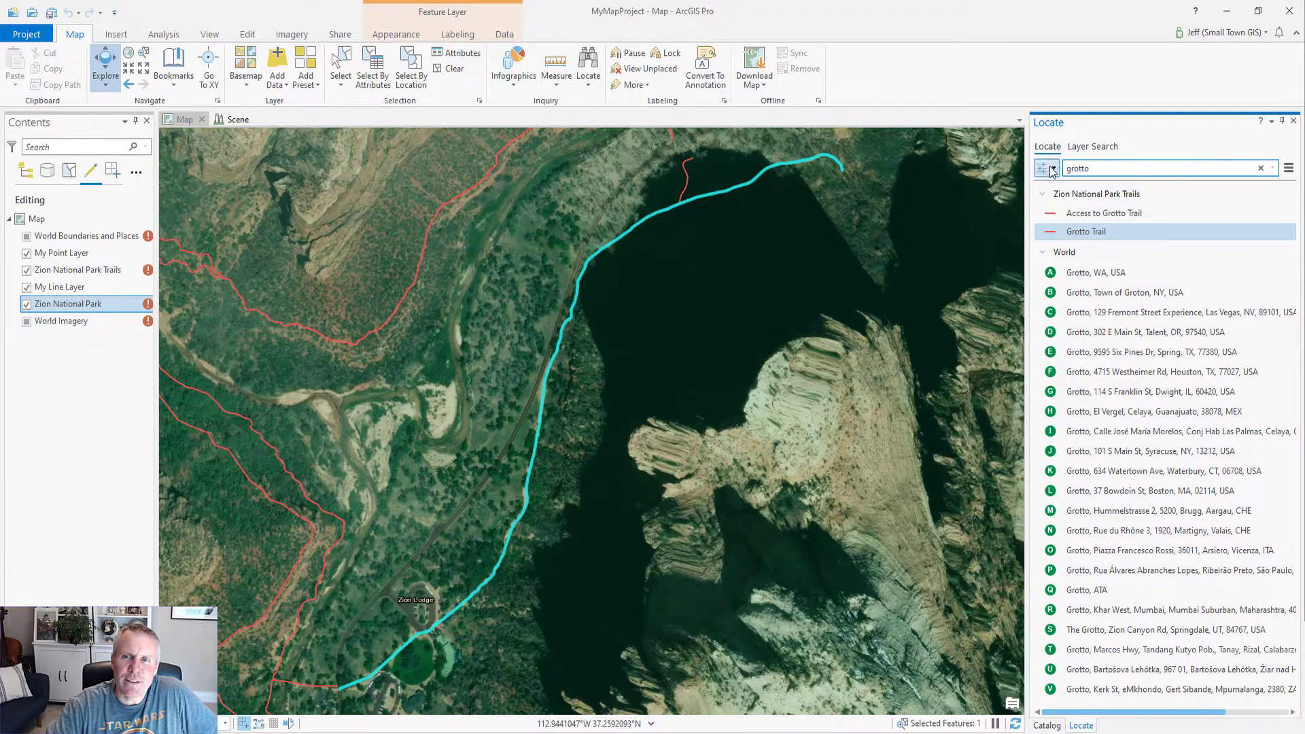
click(1053, 169)
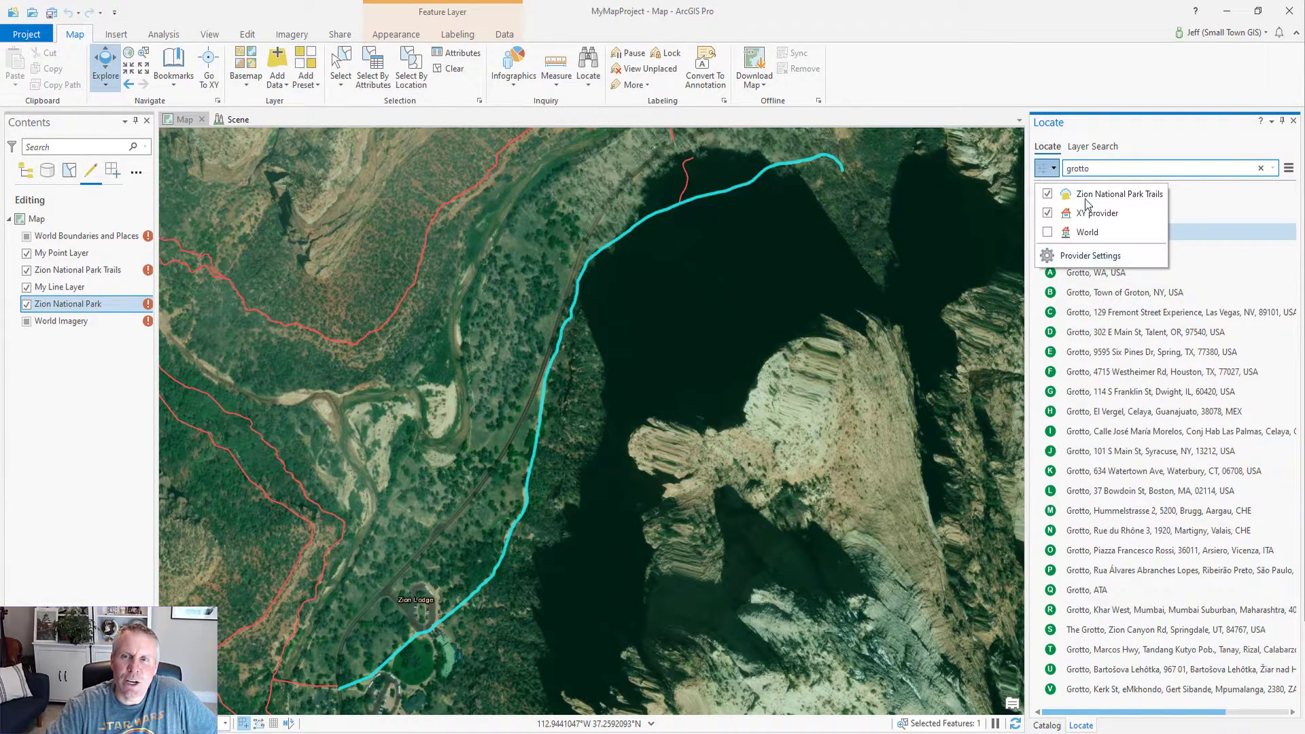
click(1092, 148)
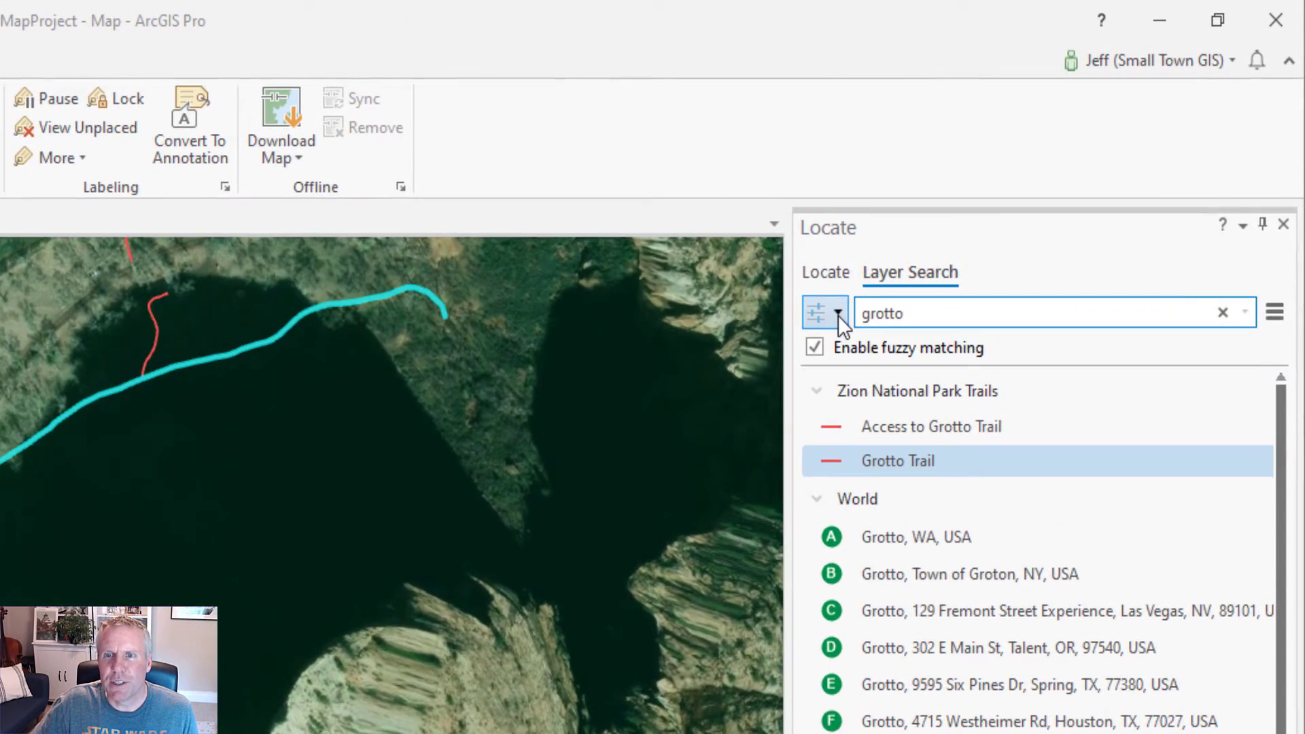
click(1053, 168)
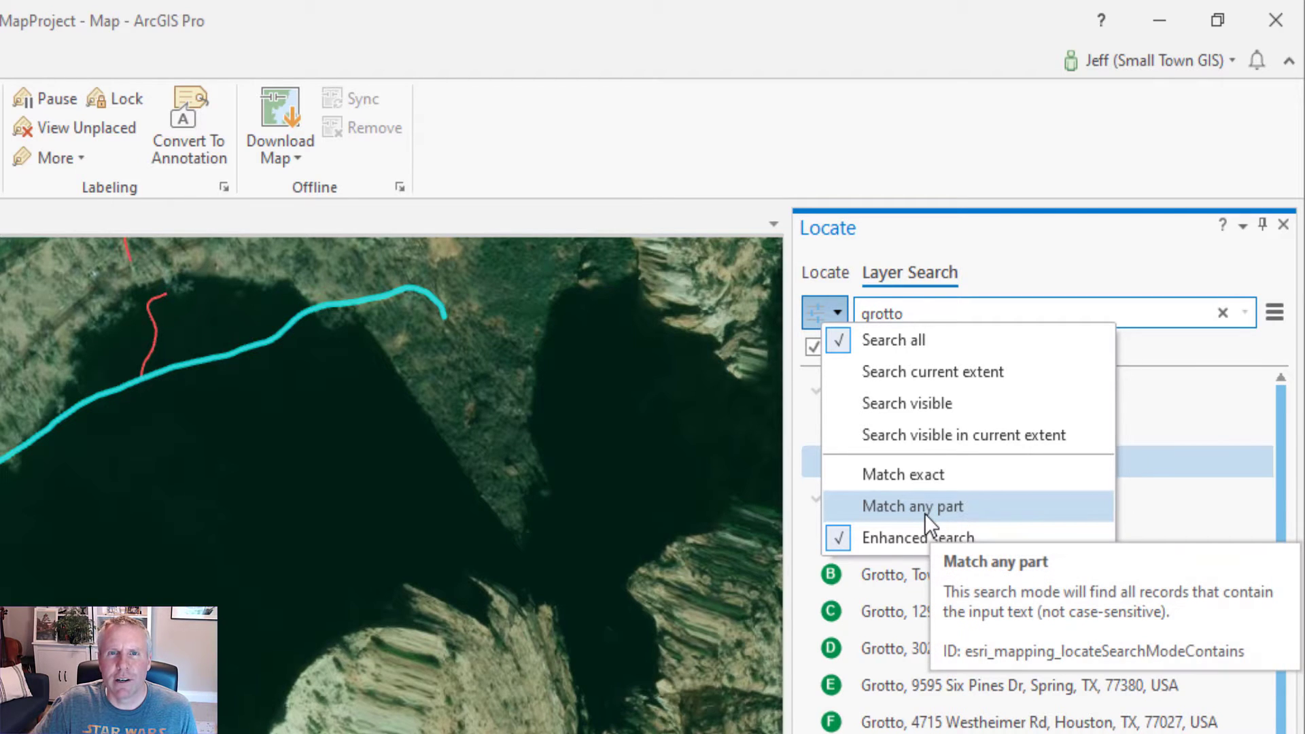
click(1010, 267)
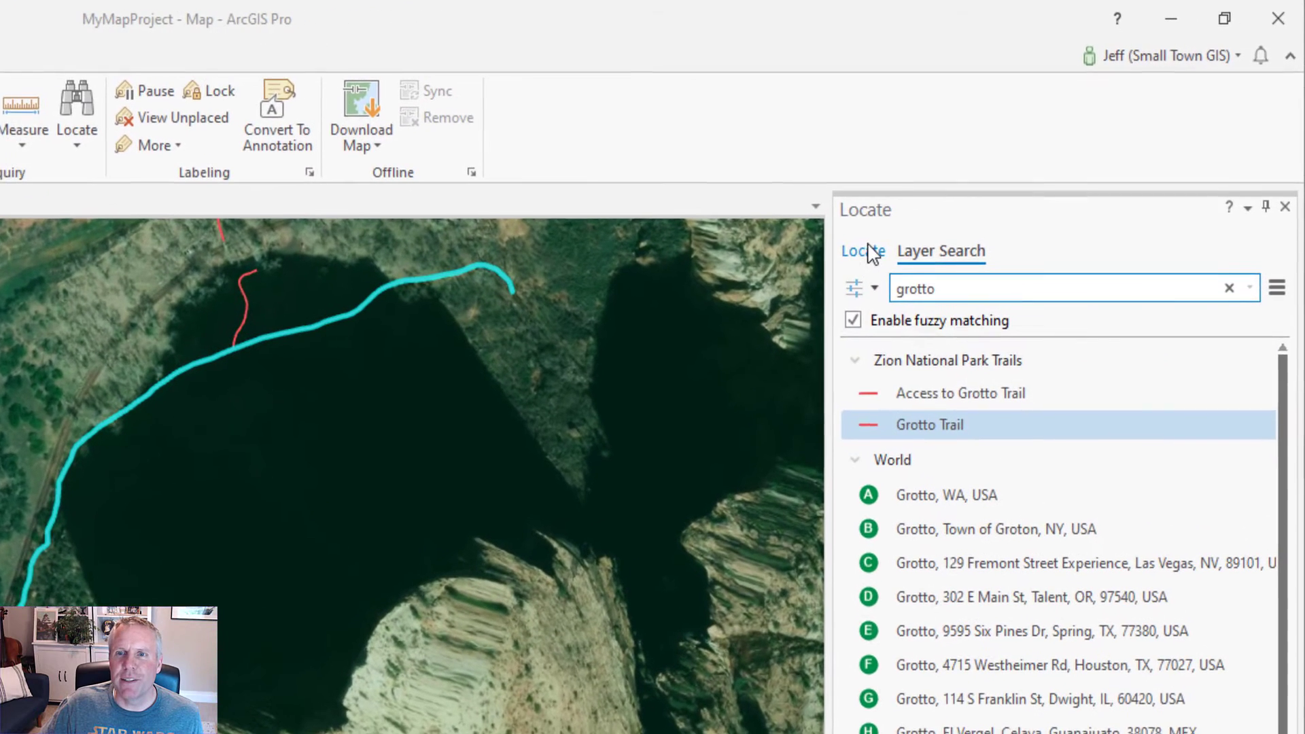
On the Locate tab, turn the World locator provider back on
click(867, 260)
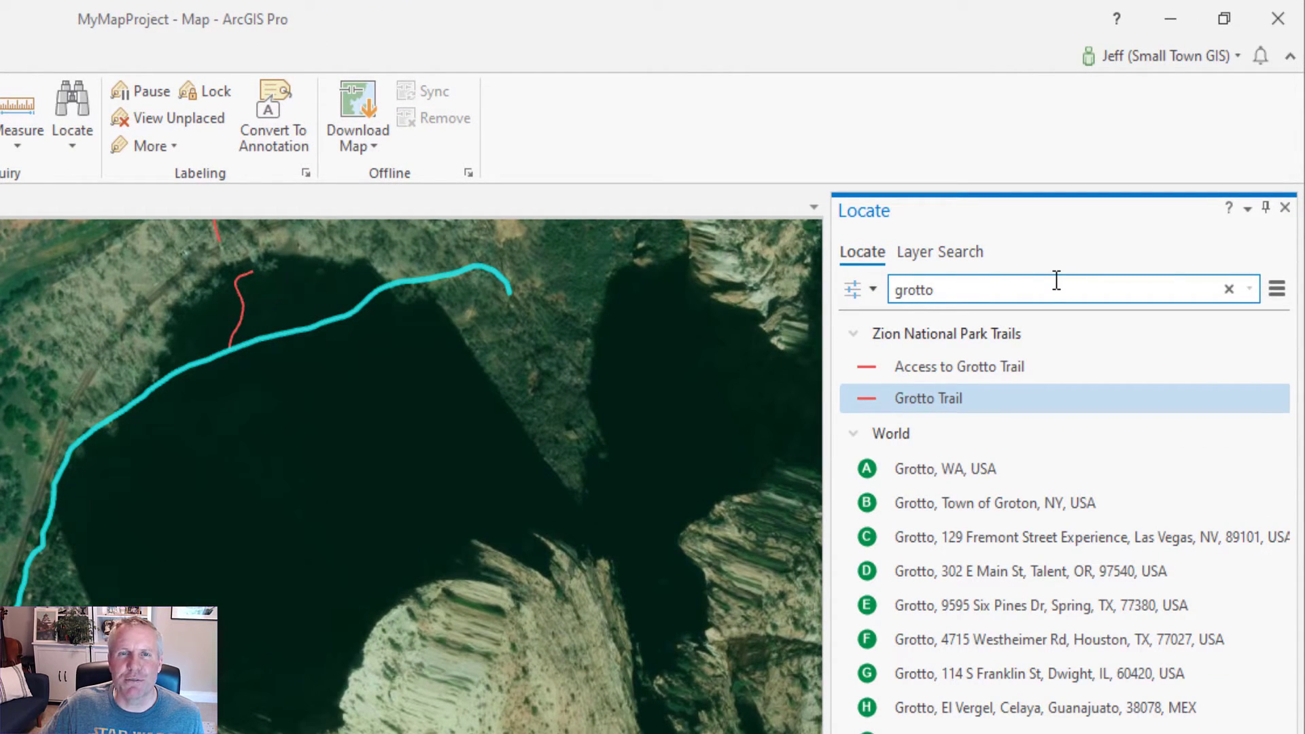
click(870, 289)
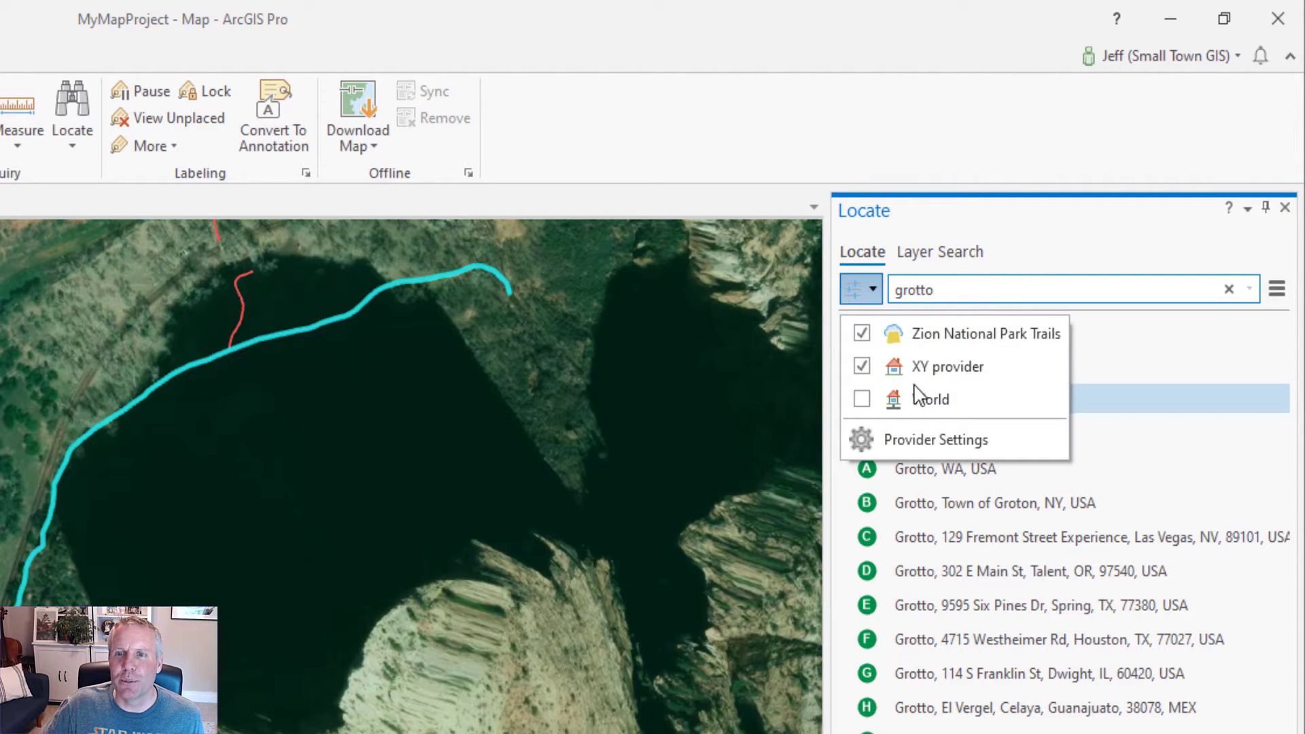
click(861, 400)
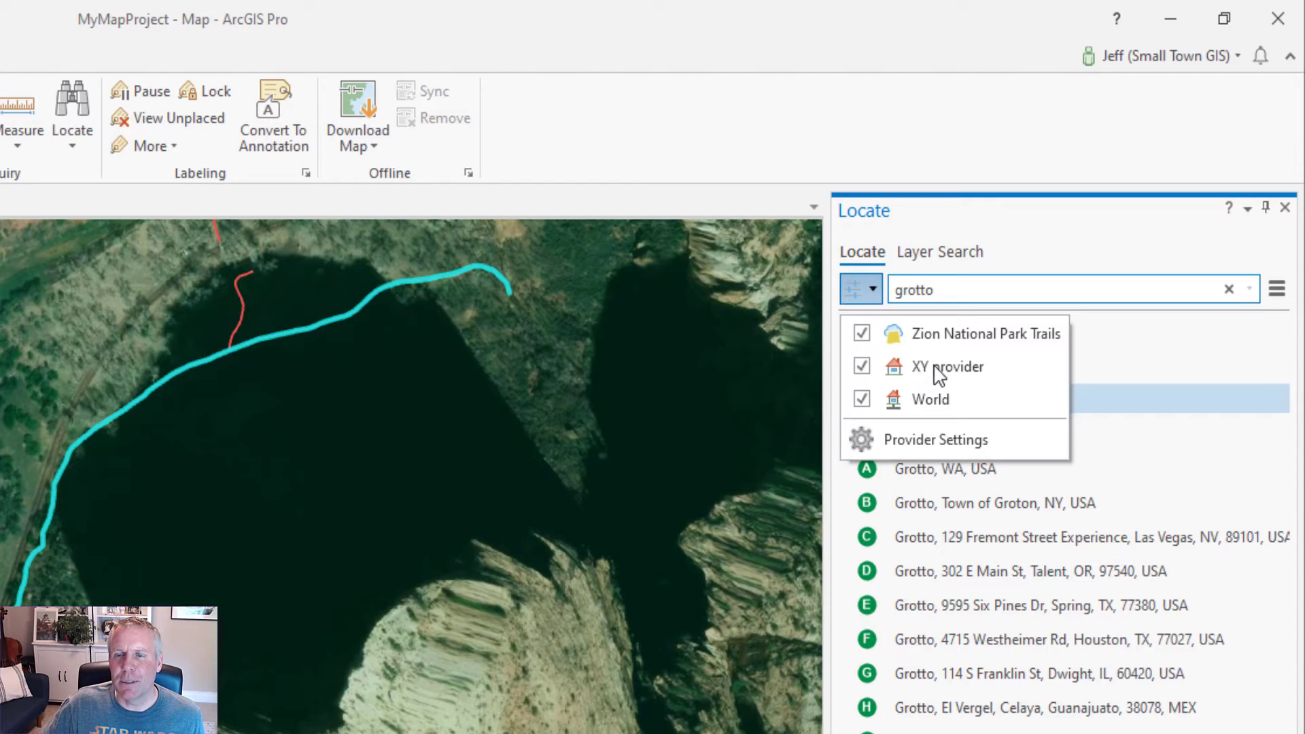
click(1081, 248)
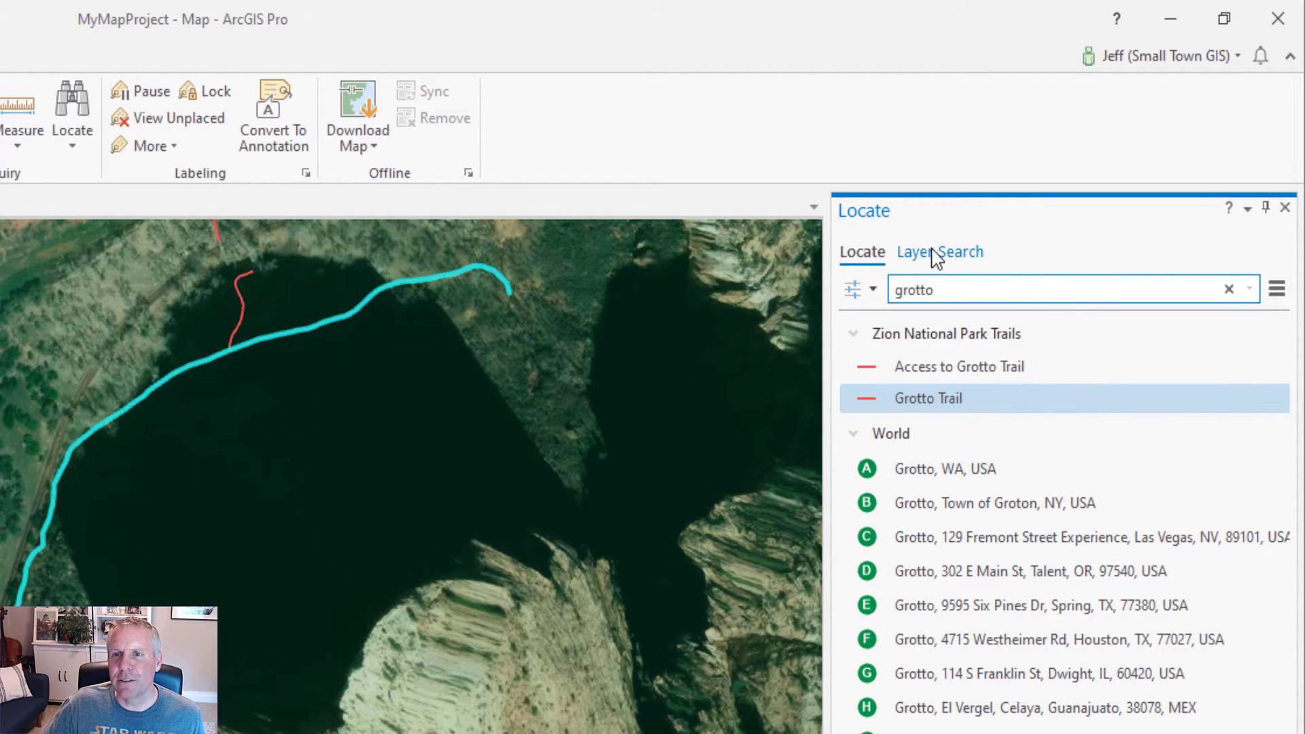
Switch to Layer Search and review its search options list
click(938, 253)
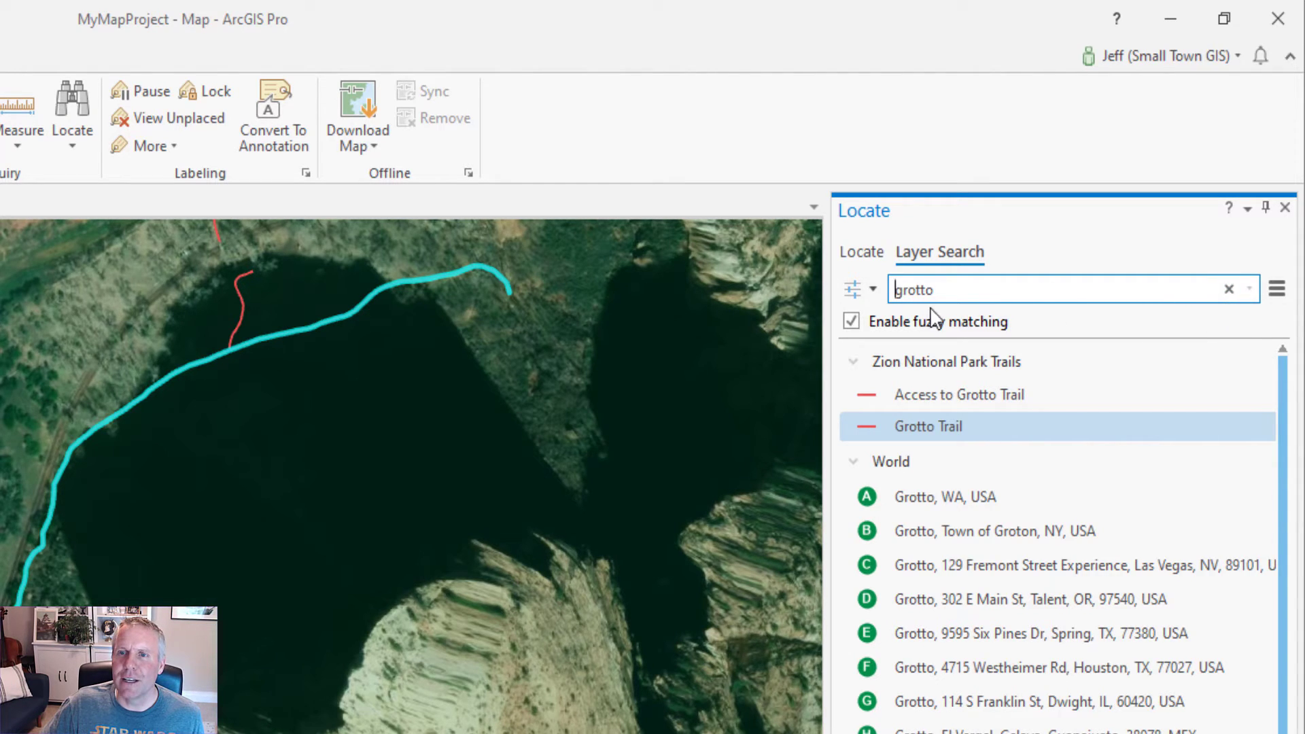
click(872, 291)
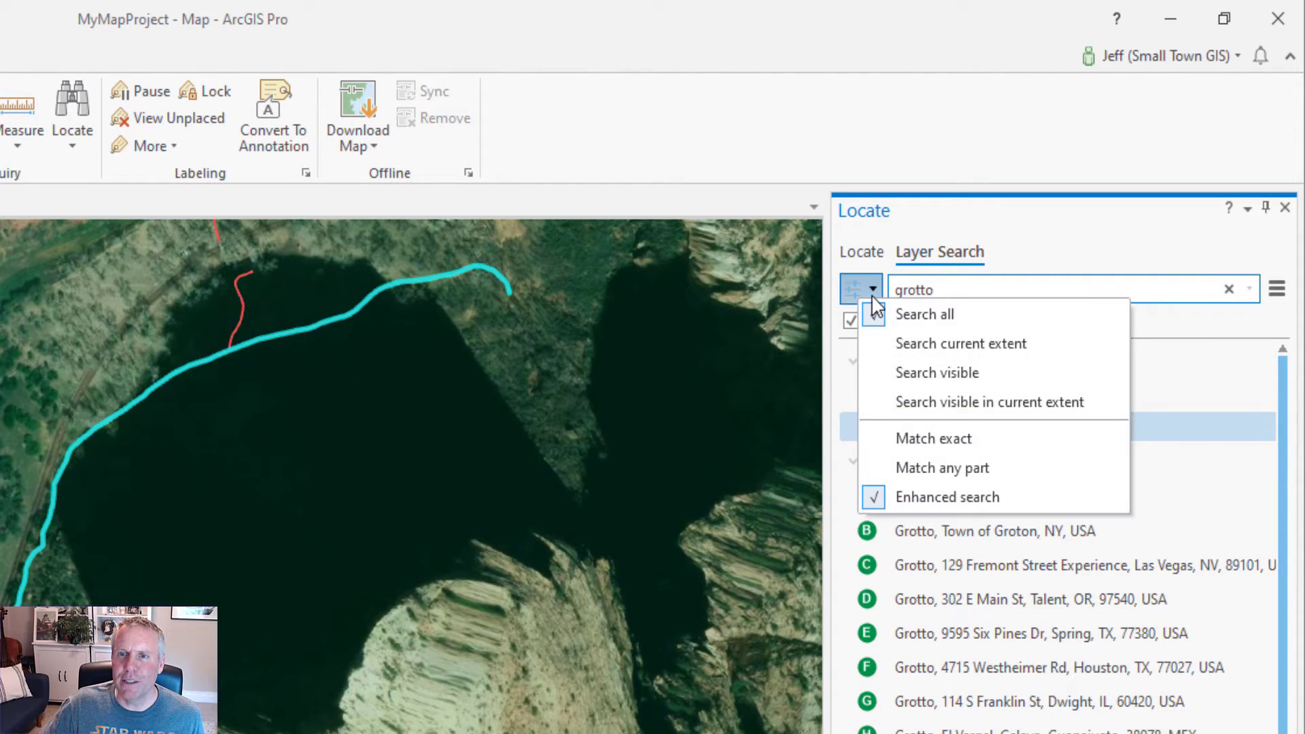
click(949, 497)
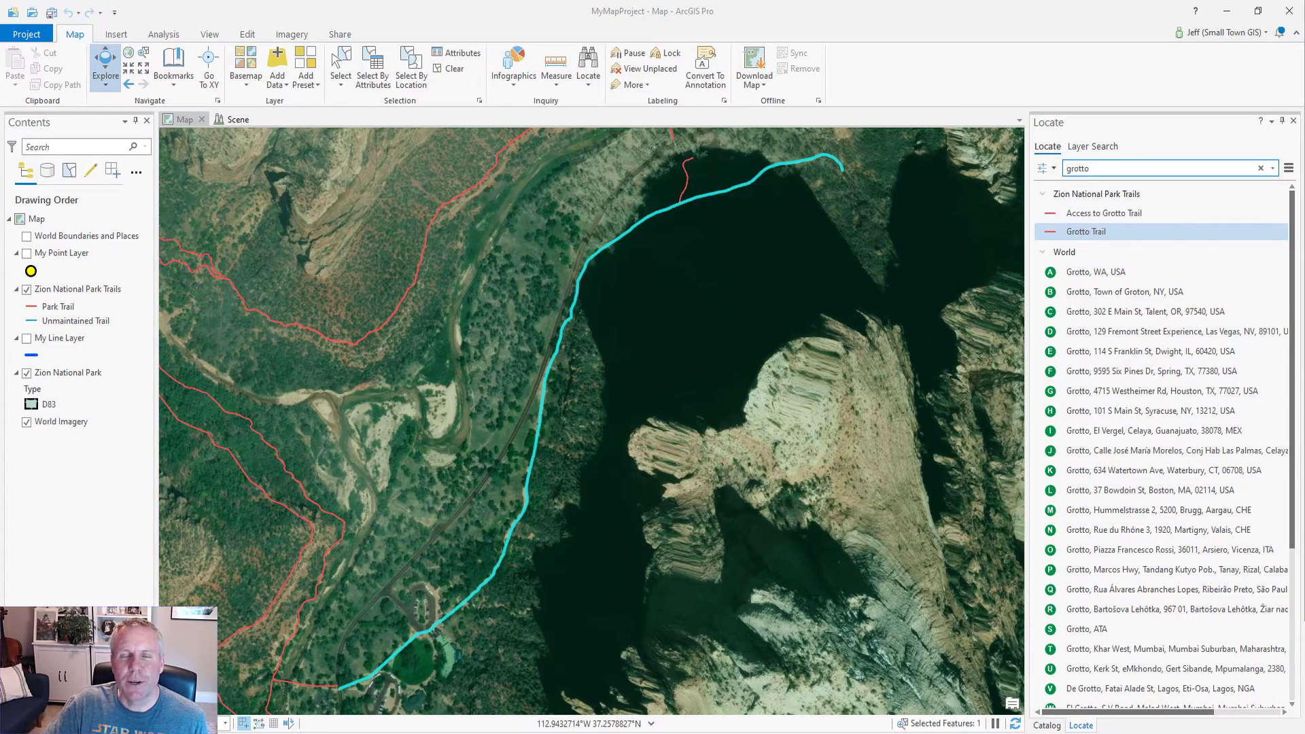
Zoom out and back in on the map, then pan to centre the Grotto Trail canyon
scroll(628, 505, down, 4)
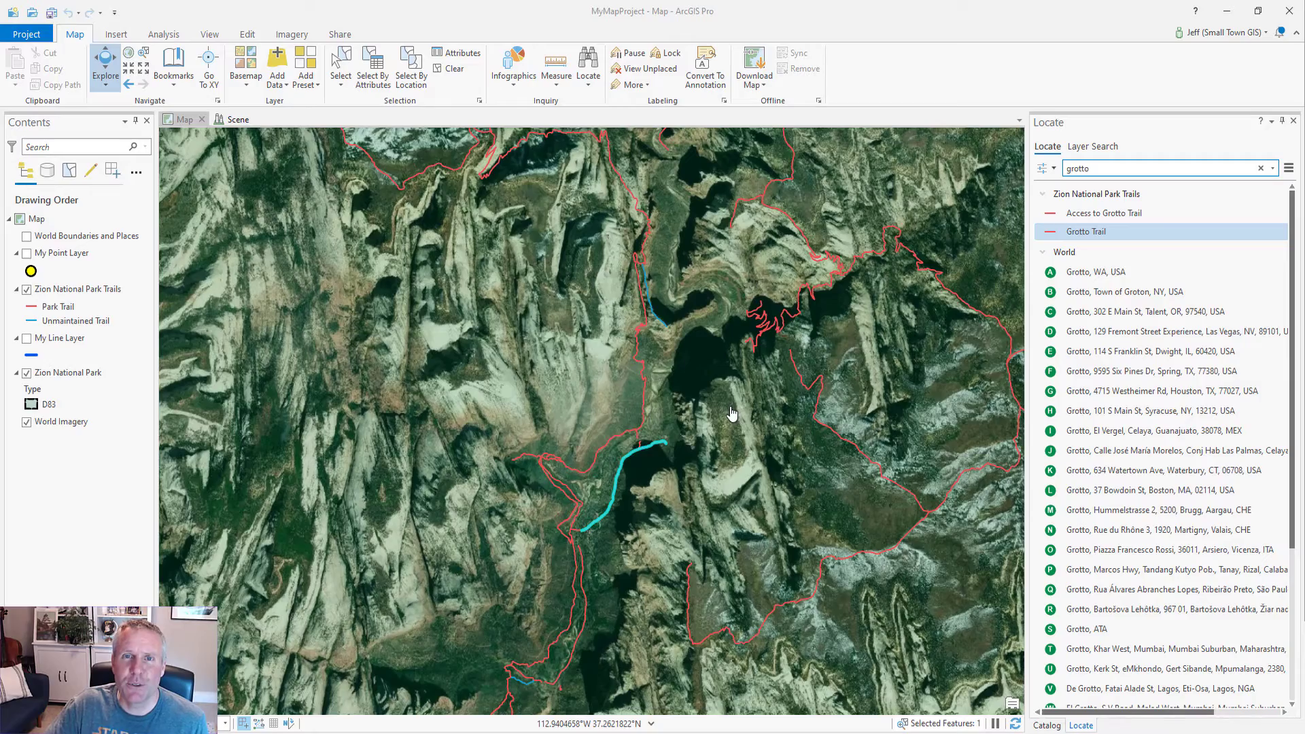
scroll(703, 435, down, 1)
scroll(703, 435, down, 1)
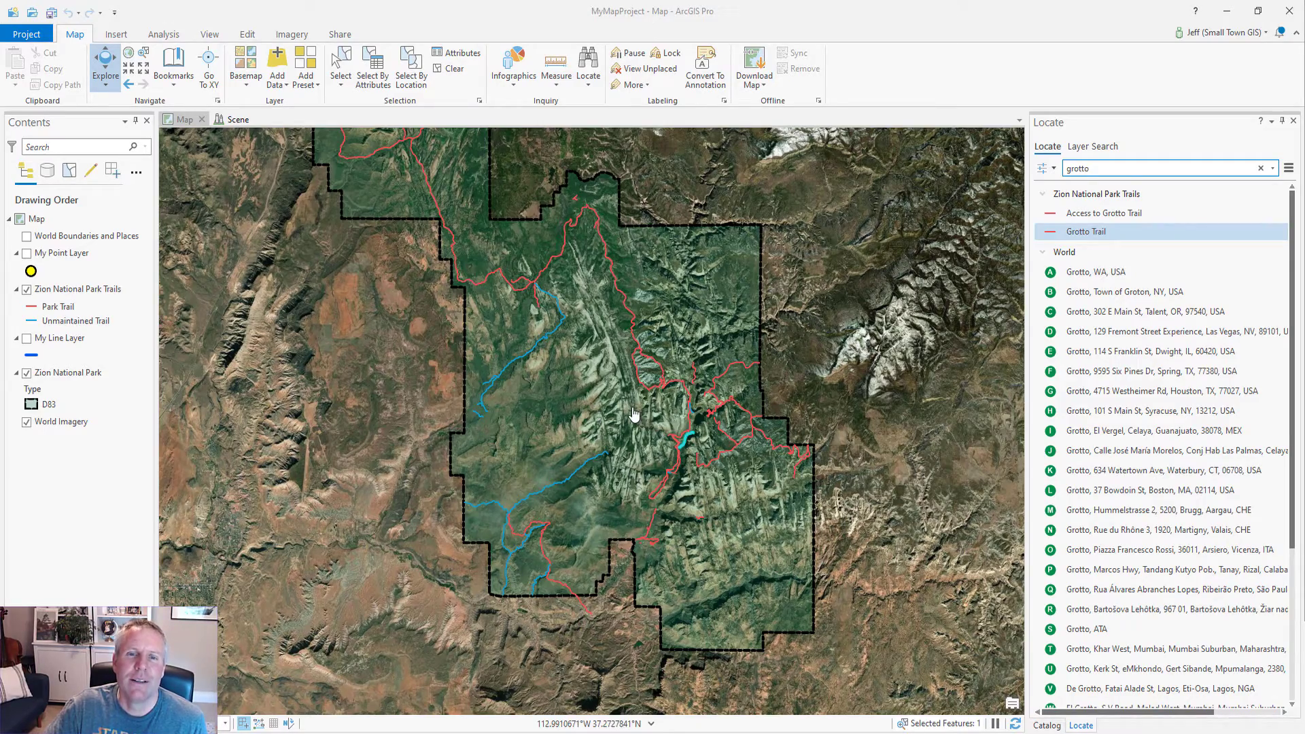
scroll(693, 423, up, 3)
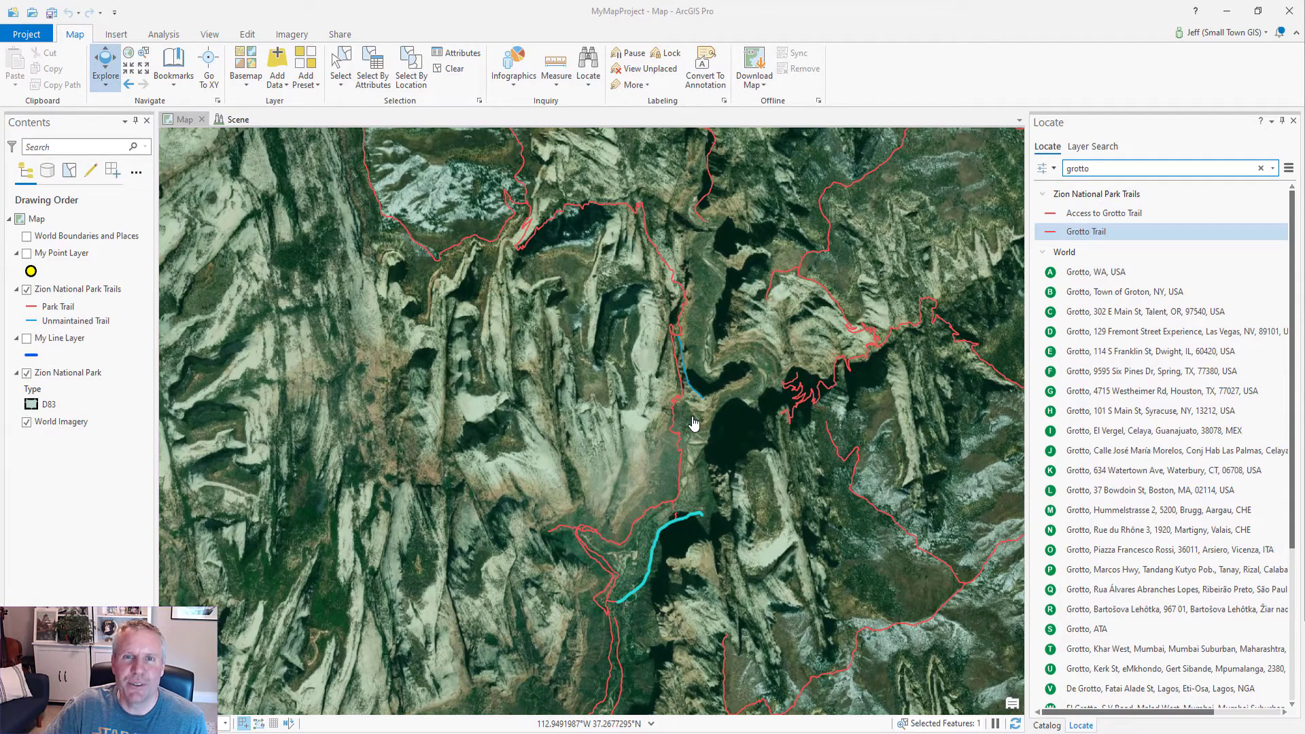
drag(710, 425, 650, 504)
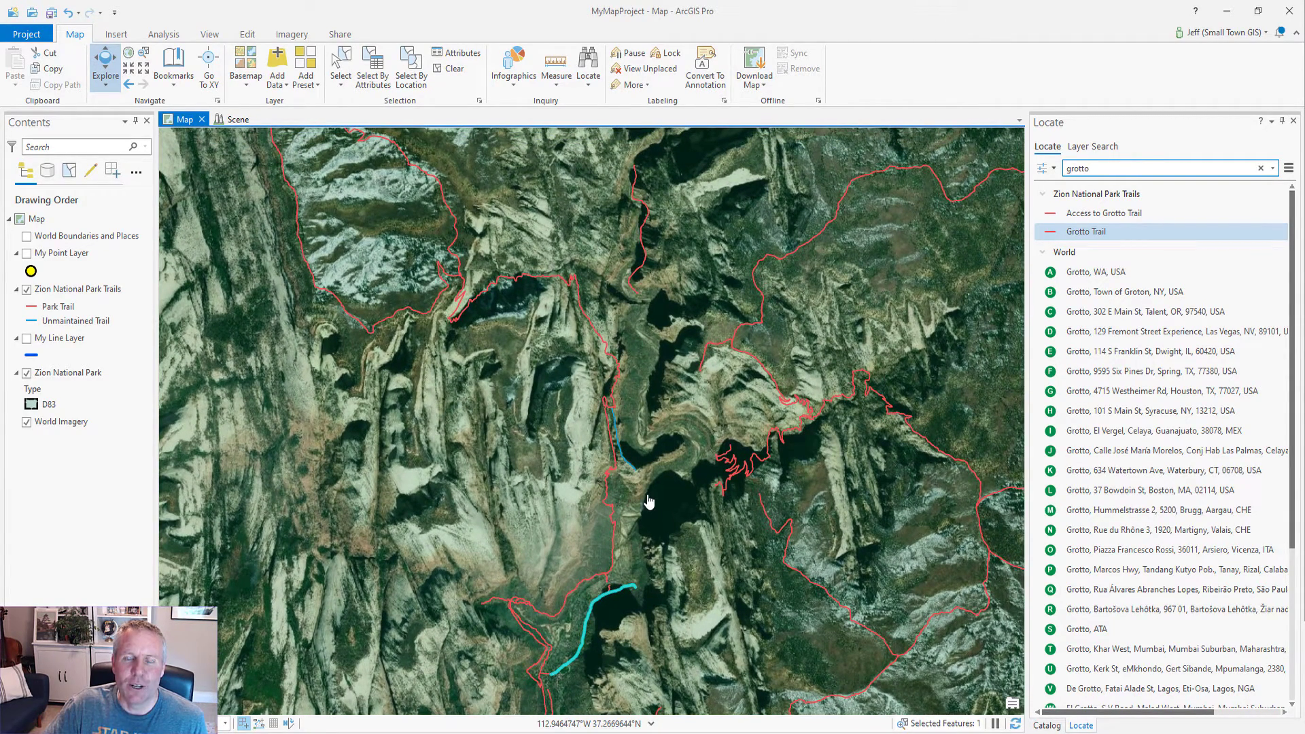